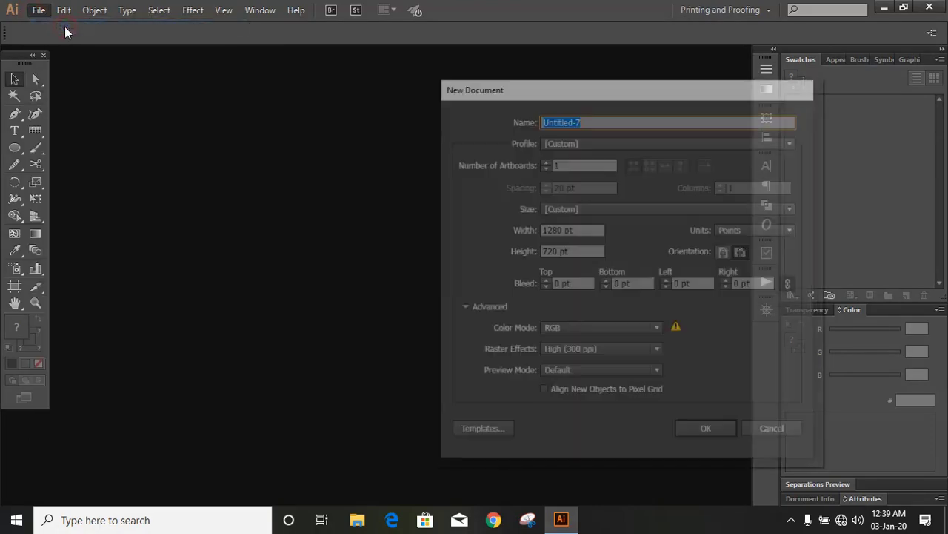
Create a new 1280 × 720 pt document in RGB colour mode
left_click(699, 430)
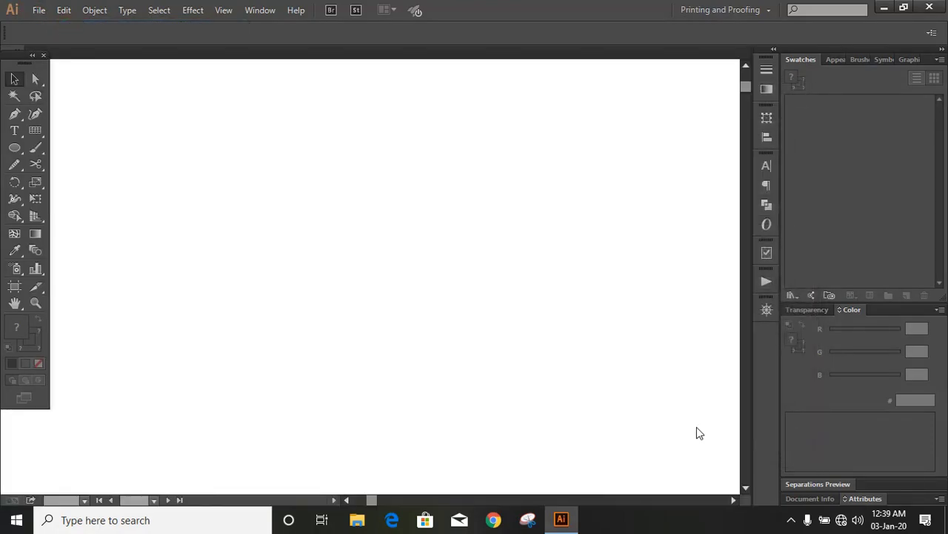
left_click(347, 502)
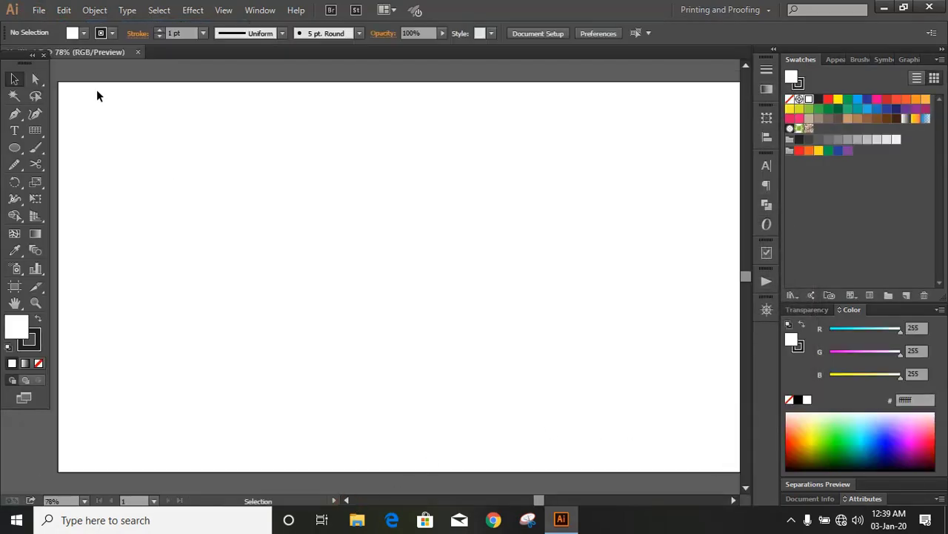
Draw four concentric circles of increasing size around the artboard's centre, with the largest spanning nearly the artboard's full height
left_click(14, 147)
left_click_drag(399, 273, 427, 326)
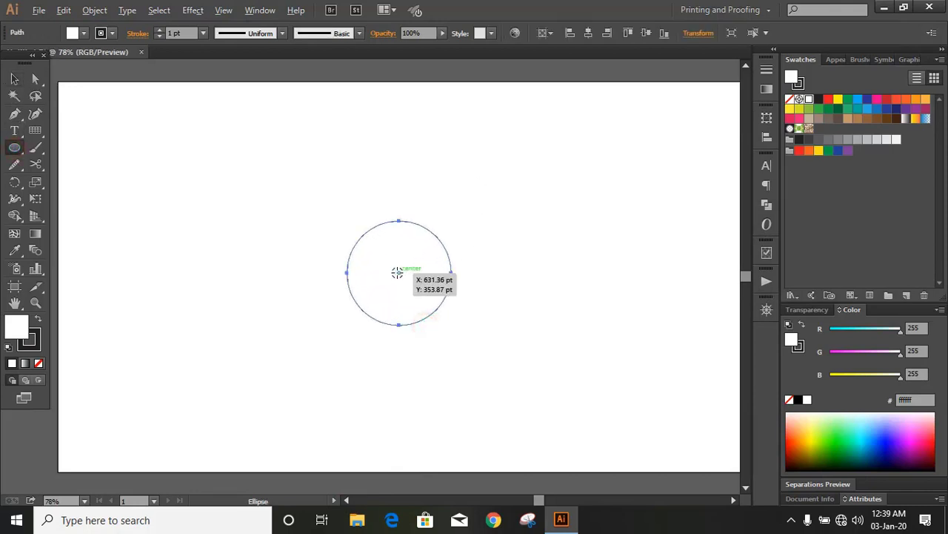
left_click_drag(398, 273, 475, 368)
left_click_drag(398, 273, 524, 416)
left_click_drag(399, 272, 584, 463)
Remove the fill from all four circles, keeping their dark outlines
left_click(15, 79)
left_click_drag(136, 112, 700, 461)
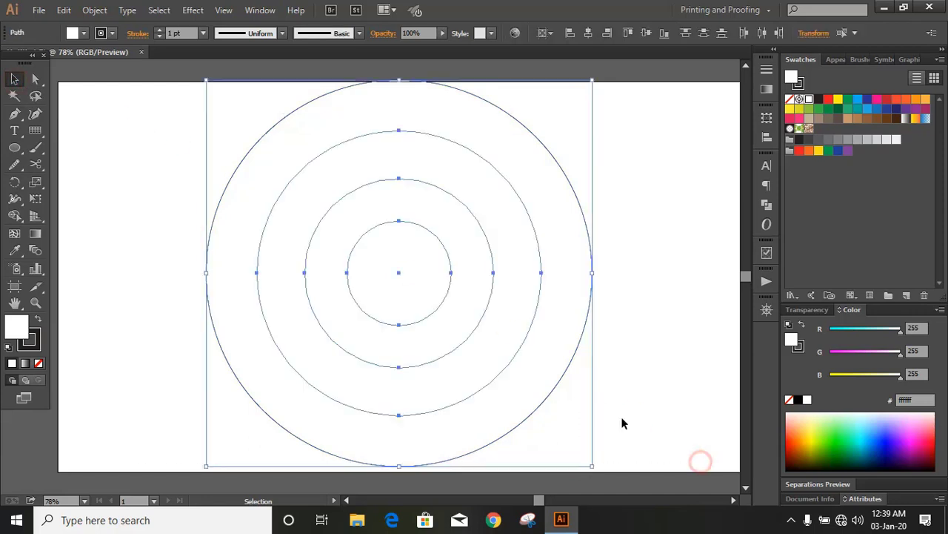
left_click(38, 363)
left_click(30, 345)
left_click(111, 303)
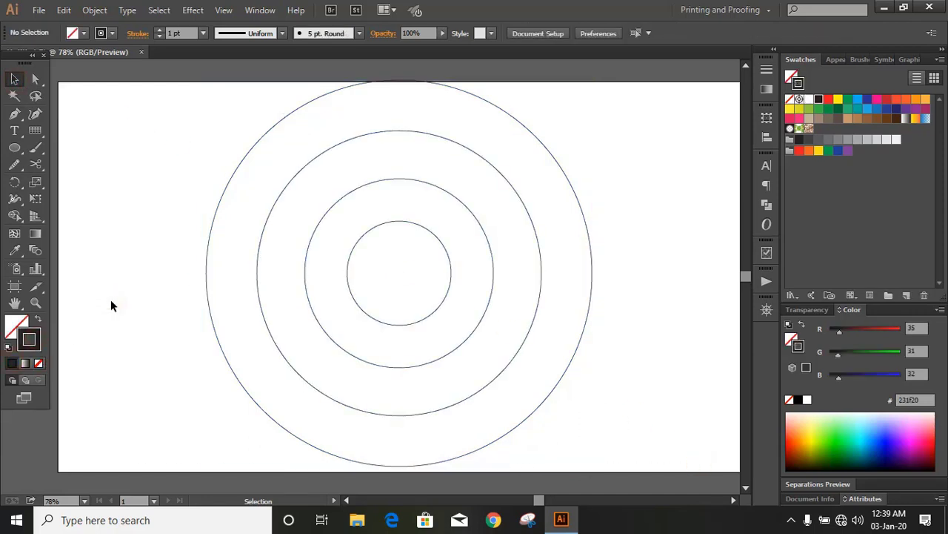
Draw a straight vertical line through the circles' centre with the Pen tool, extending beyond the outer circle at both ends
key("ctrl+minus")
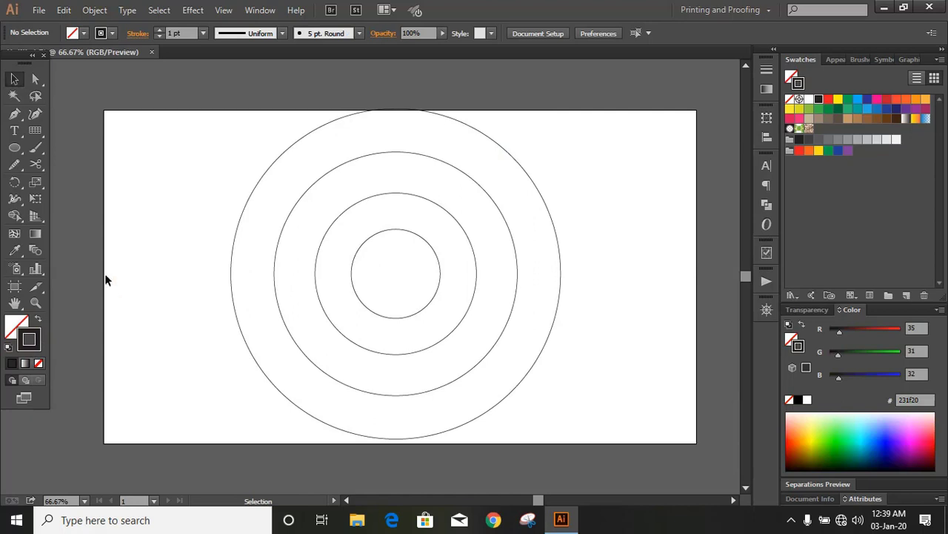
left_click(14, 113)
left_click(392, 72)
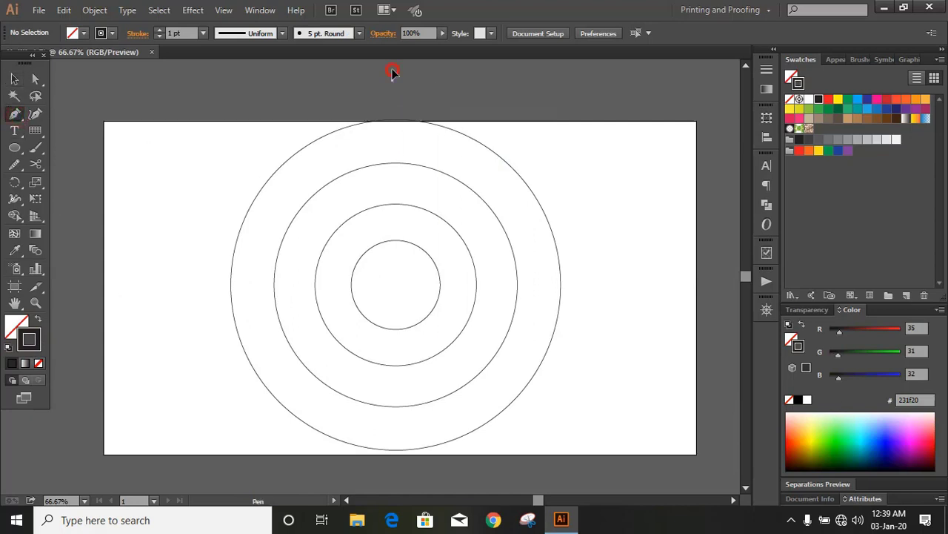
left_click(393, 480, "shift")
Align the line and all circles to each other by their horizontal and vertical centres
left_click(15, 78)
left_click_drag(123, 117, 615, 411)
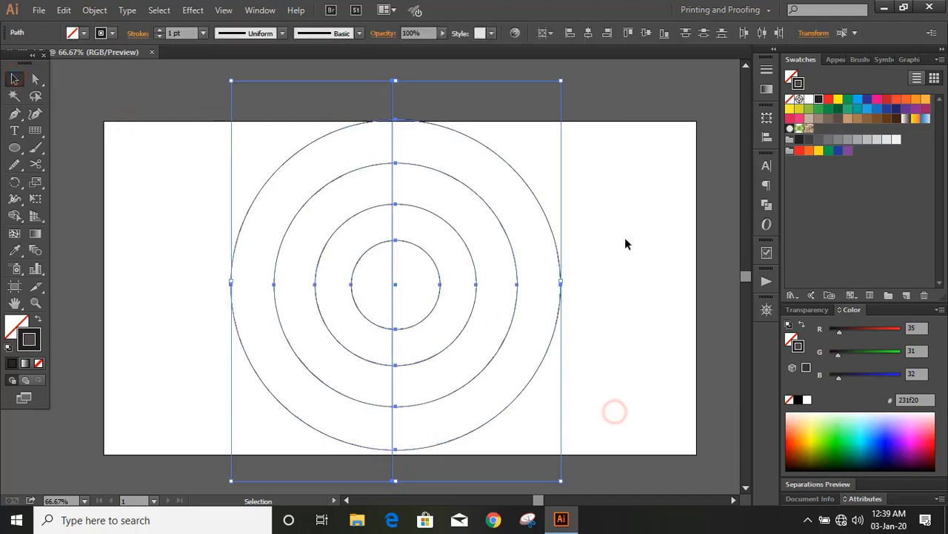
left_click(588, 33)
left_click(642, 35)
left_click(610, 199)
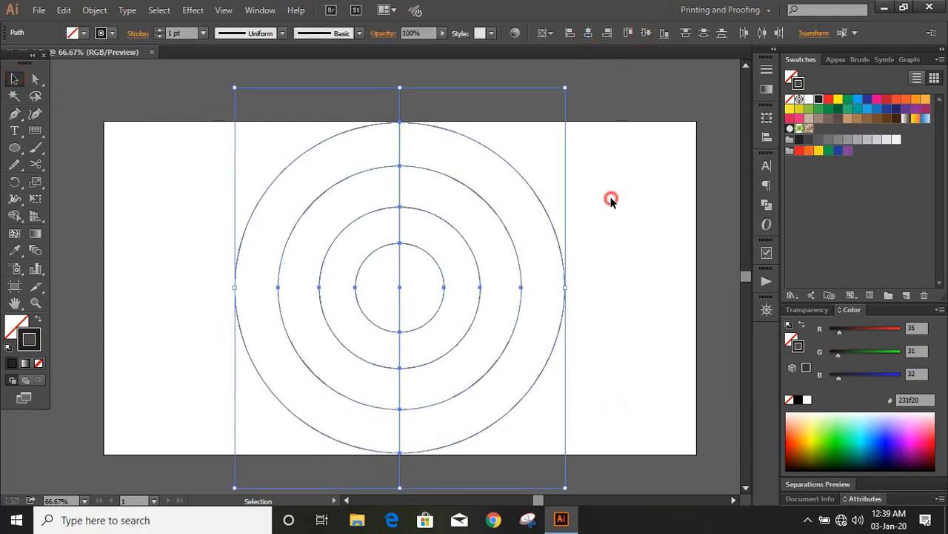
Make a copy of the vertical line rotated 15° about its centre and repeat the transformation until spokes fill the circle
left_click(399, 119)
double_click(14, 182)
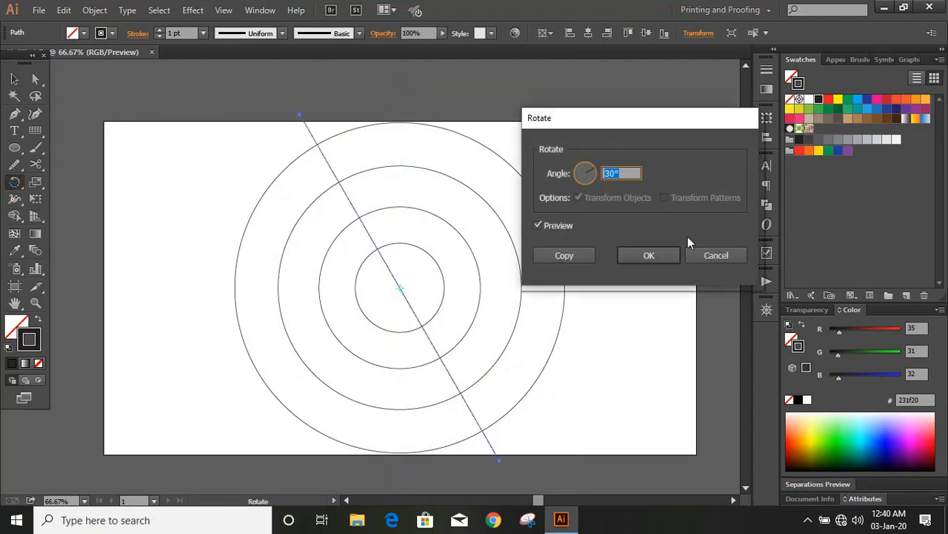
type("15")
left_click(564, 255)
key("ctrl+d")
key("ctrl+d")
key("ctrl+d")
key("ctrl+d")
key("ctrl+d")
key("ctrl+d")
key("ctrl+d")
key("ctrl+d")
key("ctrl+d")
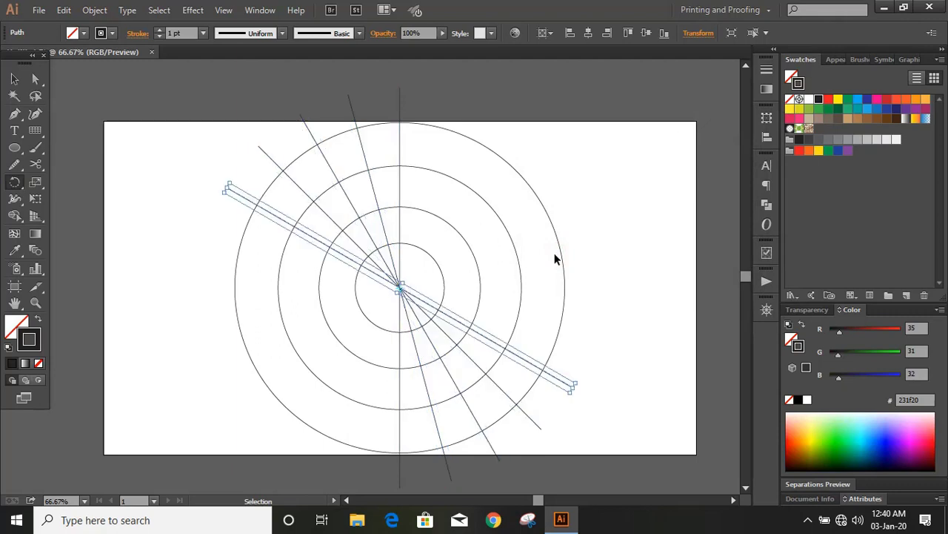
key("ctrl+z")
key("r")
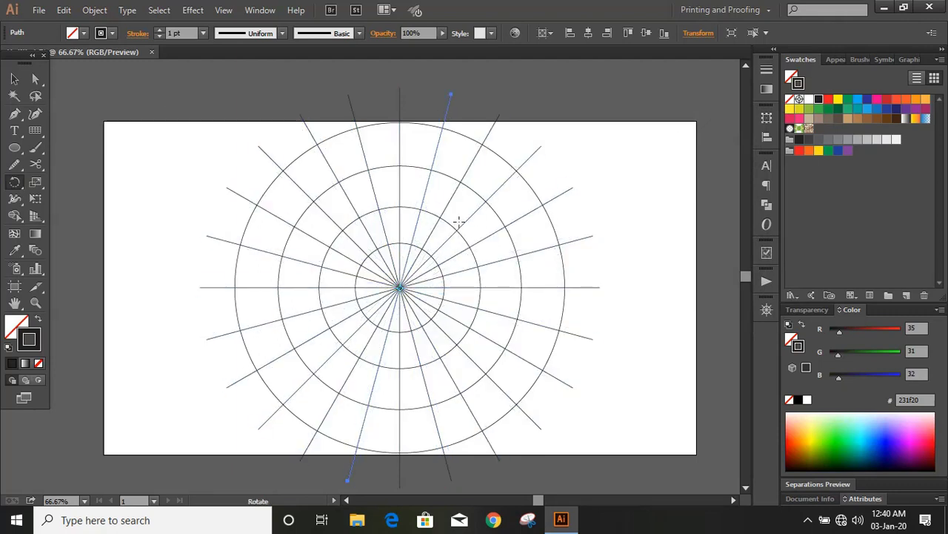
left_click(14, 80)
left_click(165, 229)
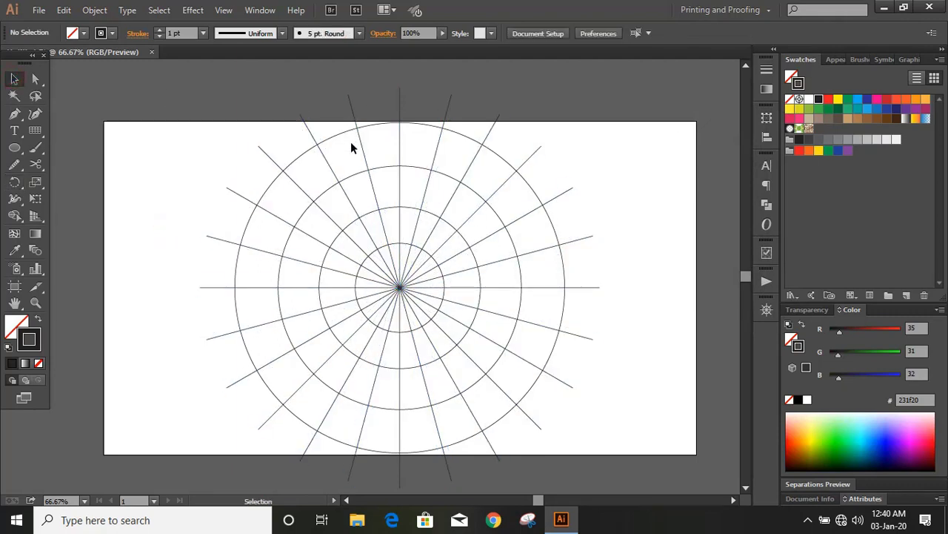
Give the vertical and horizontal lines a red stroke (#ed1c24) and increase their stroke weight
left_click(397, 138)
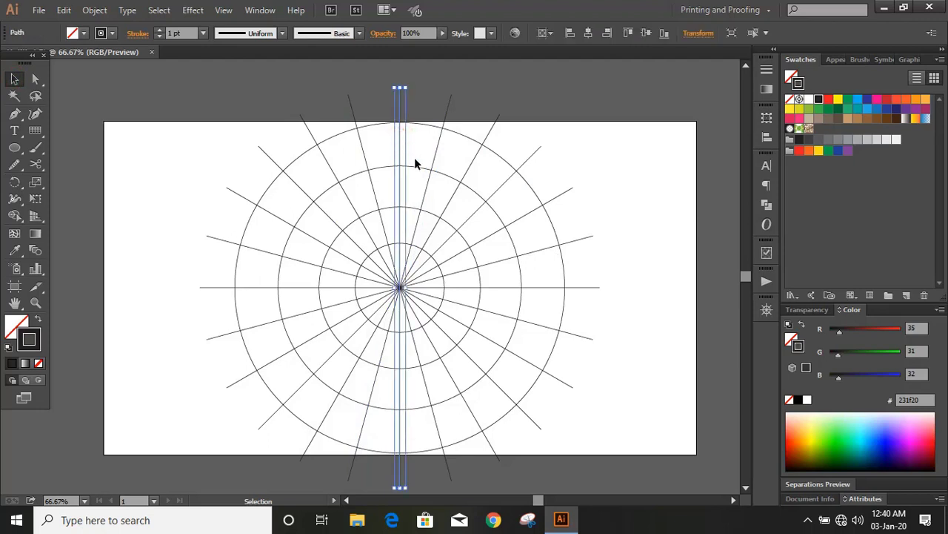
left_click(549, 288, "shift")
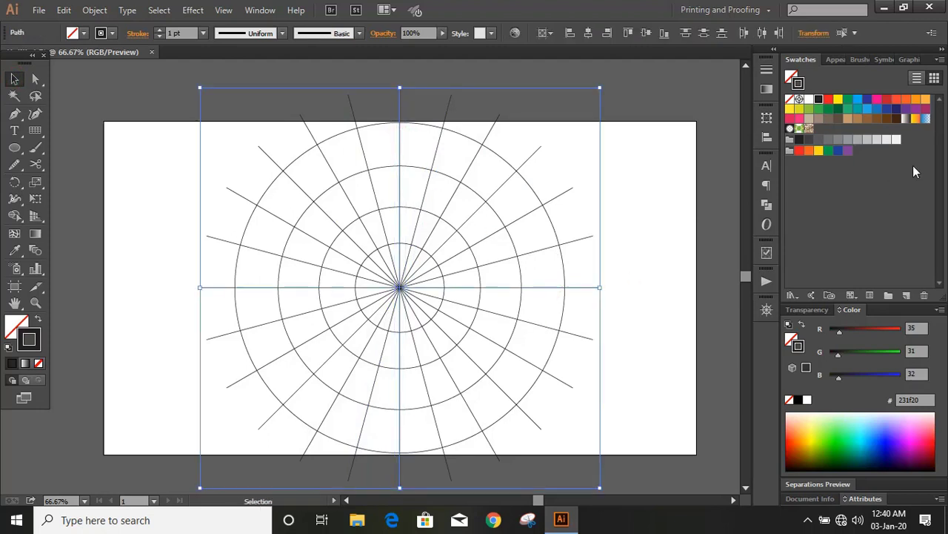
left_click(829, 99)
left_click(158, 29)
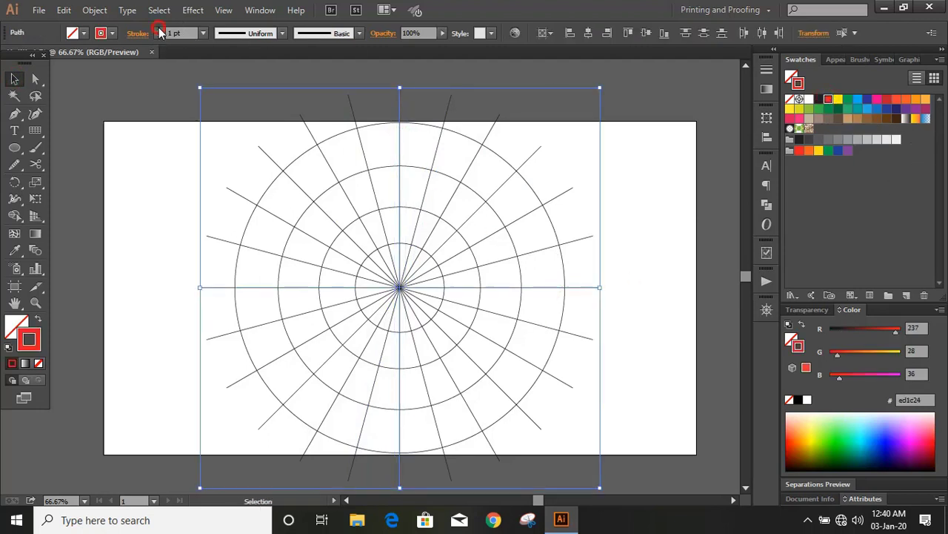
left_click(151, 178)
Give the two 45° diagonal lines a 2 pt dark blue stroke (#2b3990)
left_click(265, 153)
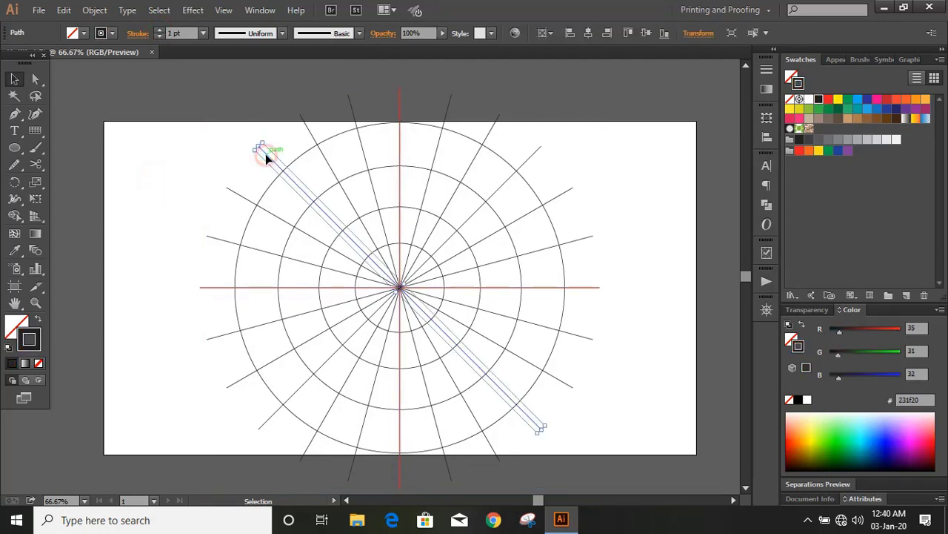
left_click(530, 159, "shift")
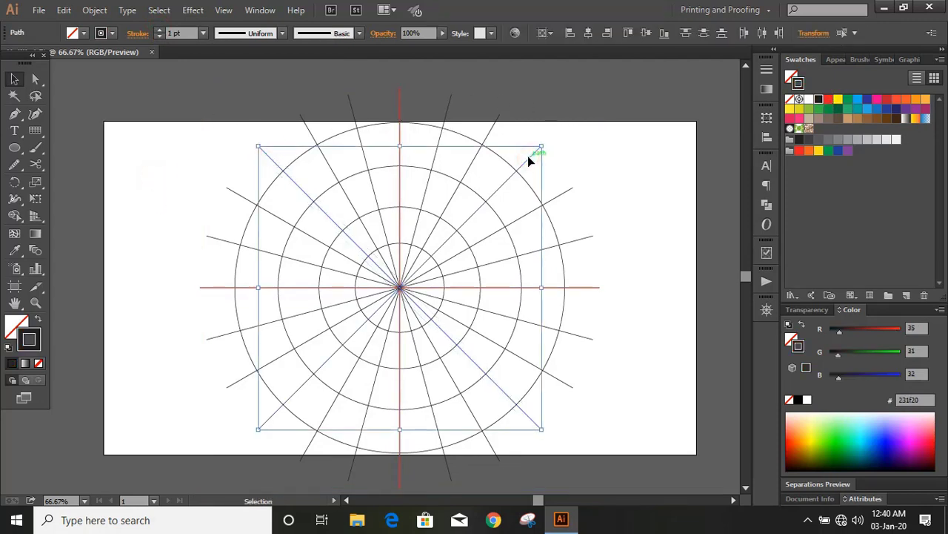
left_click(159, 31)
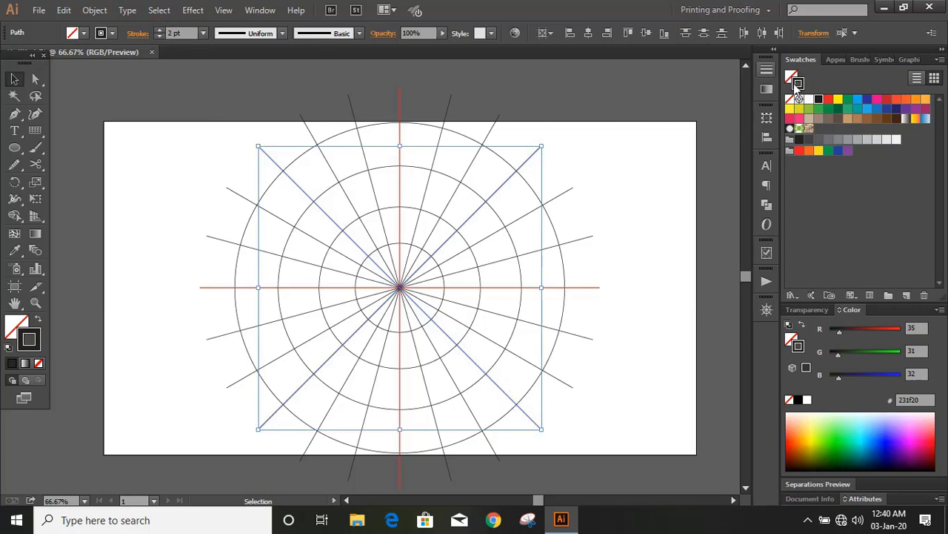
left_click(887, 111)
left_click(631, 174)
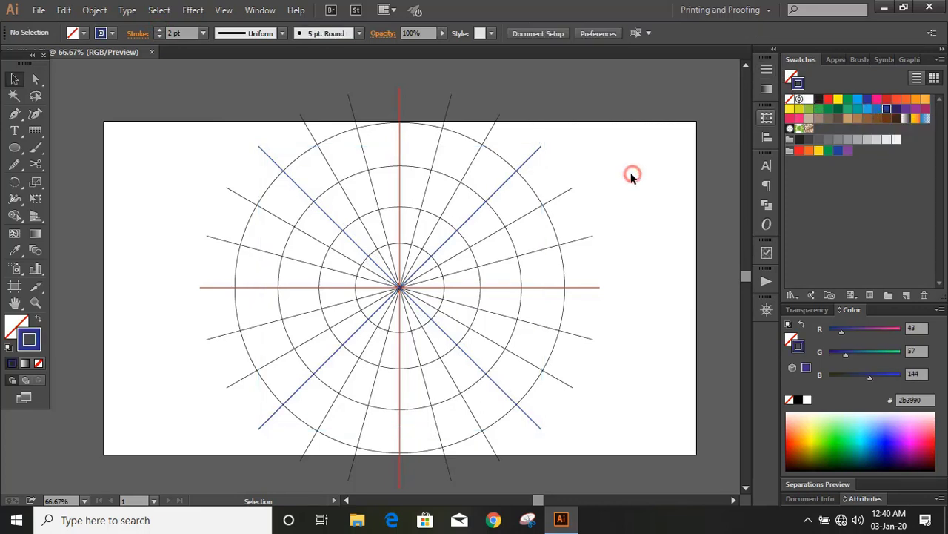
Scale the whole radial grid down slightly about its centre and lower its opacity to 31%
left_click_drag(251, 152, 604, 454)
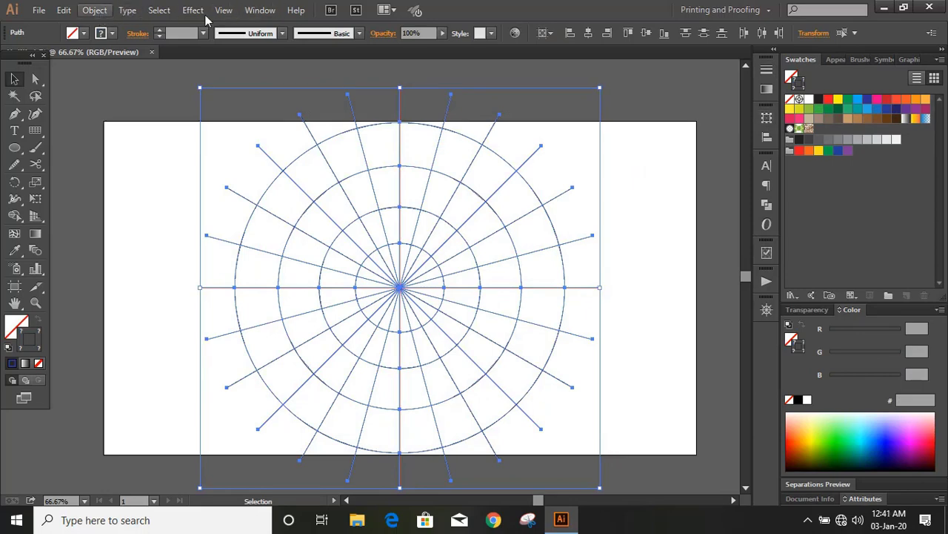
left_click_drag(600, 89, 590, 98)
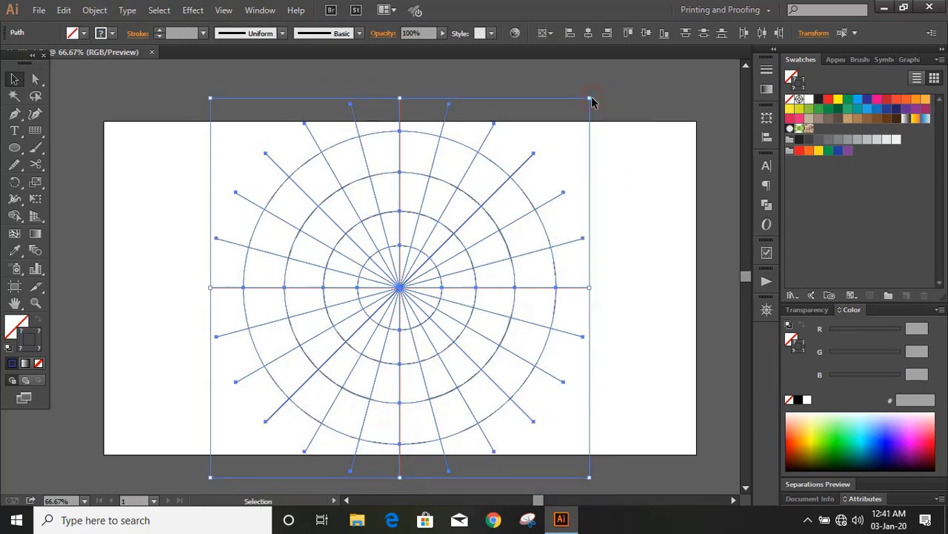
scroll(704, 223, "up", 1)
left_click(810, 310)
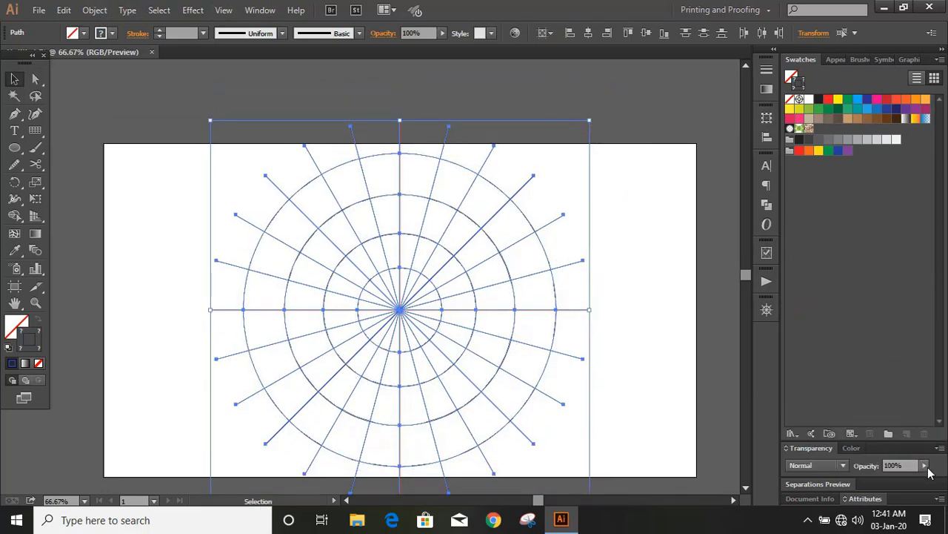
left_click(924, 465)
left_click(891, 480)
left_click_drag(876, 482, 877, 482)
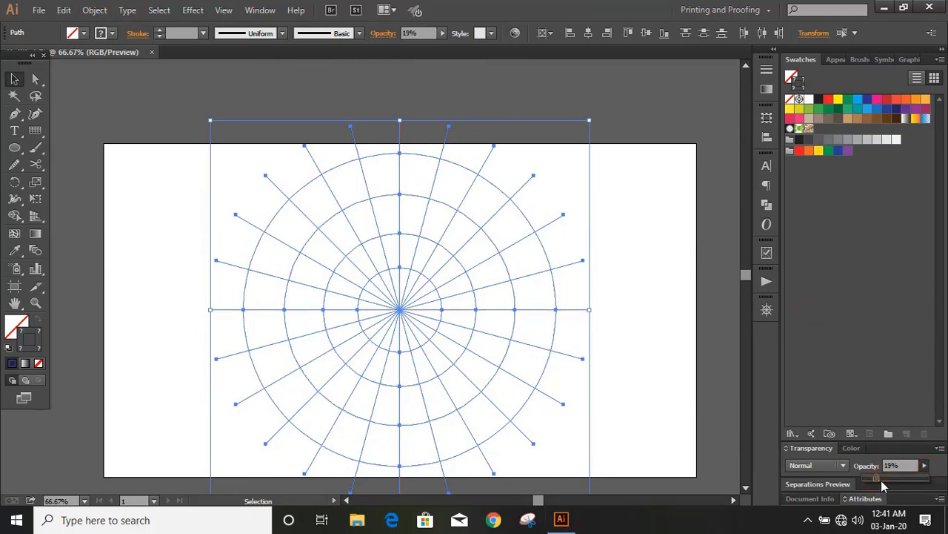
Lock the selected radial grid
left_click(94, 10)
mouse_move(218, 96)
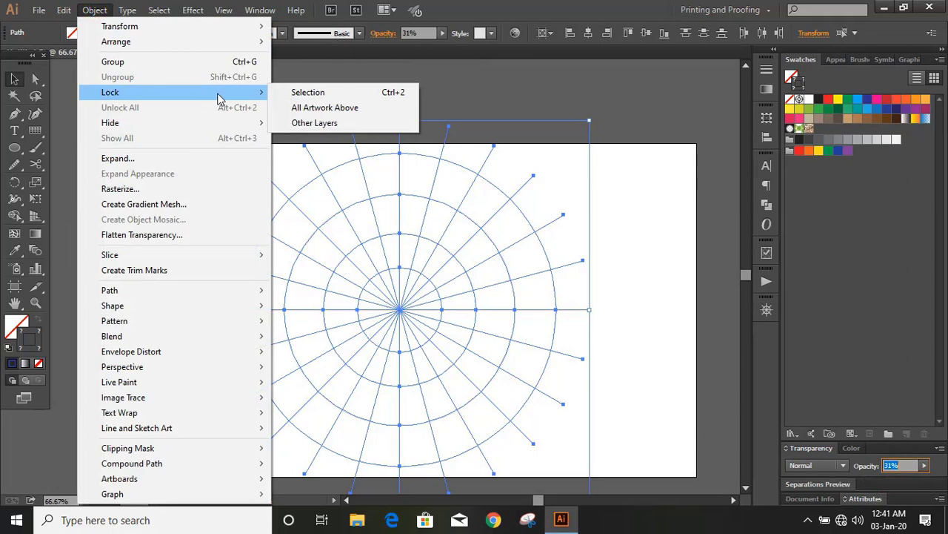
left_click(301, 92)
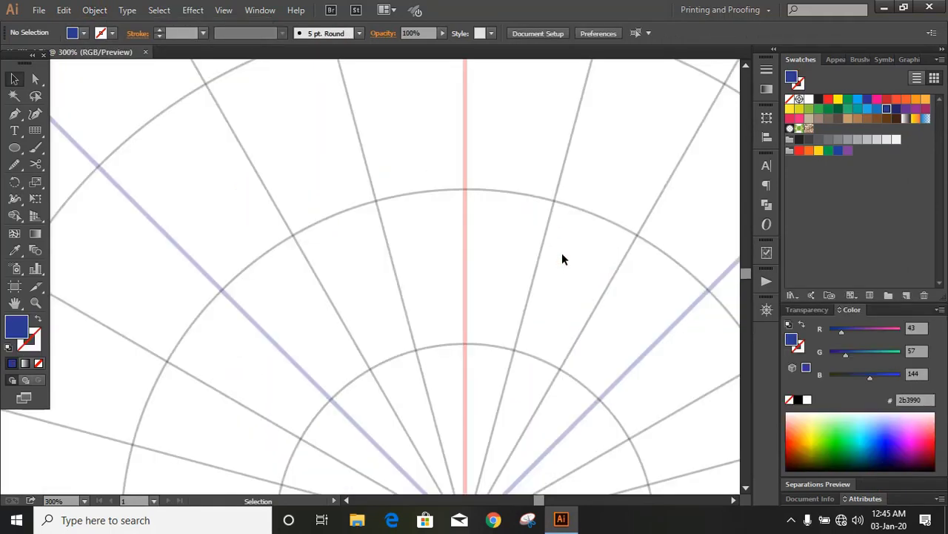
Draw a blue ellipse on the upper red axis between the two innermost circles, and widen it towards the neighbouring spokes
key("l")
left_click_drag(426, 188, 505, 343)
left_click(14, 79)
left_click_drag(426, 265, 406, 269)
left_click_drag(507, 265, 525, 282)
Duplicate the blue ellipse in place and move the copy straight down by about a quarter of its height
key("a")
left_click(516, 158)
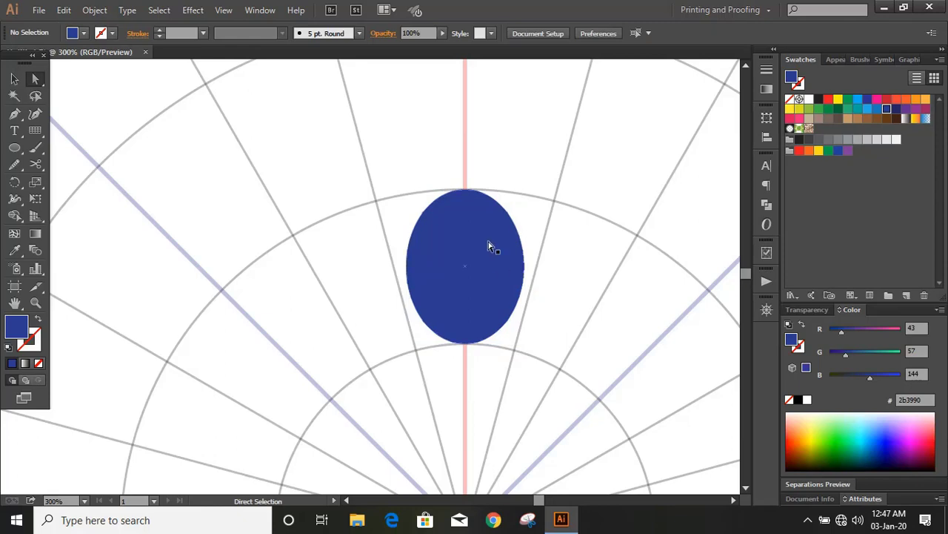
left_click(489, 247)
left_click(64, 10)
left_click(85, 74)
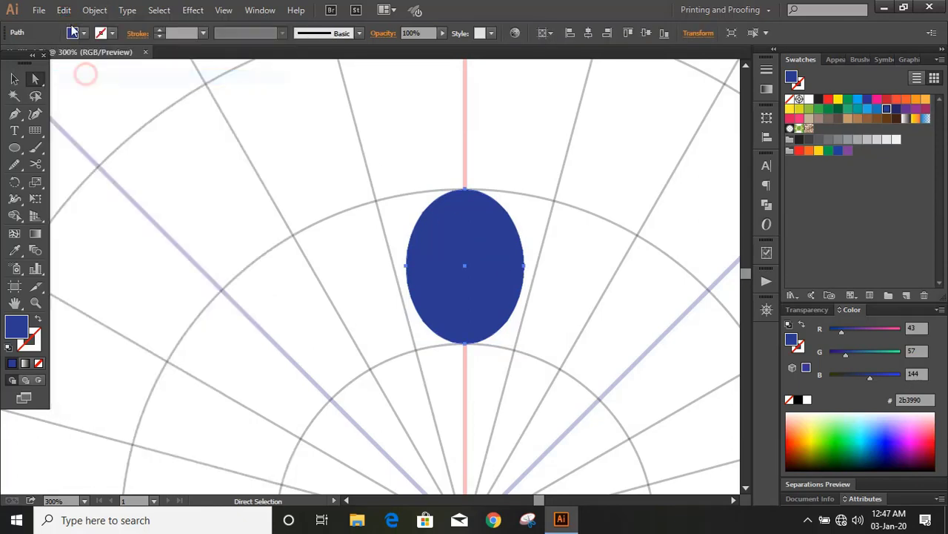
left_click(64, 9)
left_click(112, 136)
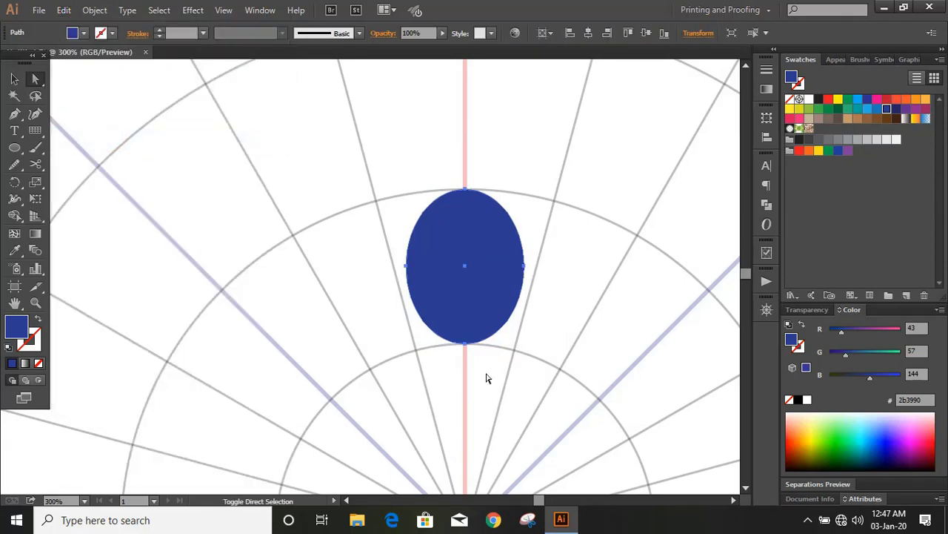
key("shift+Down")
key("shift+Down")
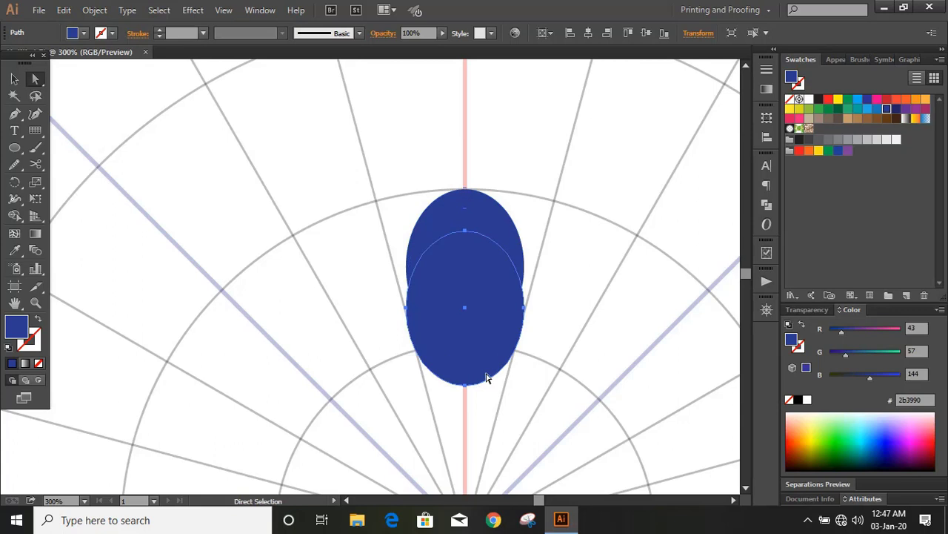
Cut the lower ellipse away with the Shape Builder to leave a crescent, and stretch the crescent down towards the innermost circle
left_click(14, 79)
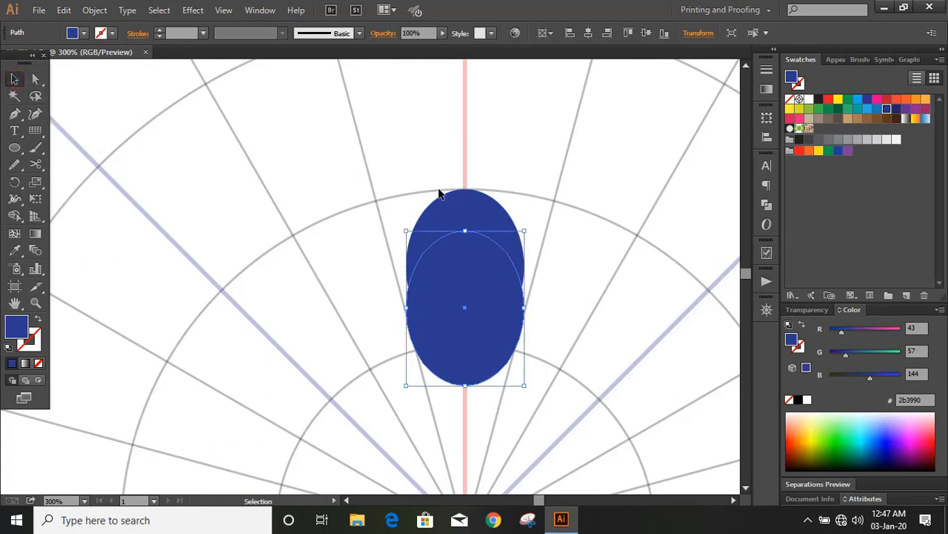
left_click(449, 195, "shift")
left_click(15, 215)
left_click_drag(483, 367, 482, 313)
left_click(15, 79)
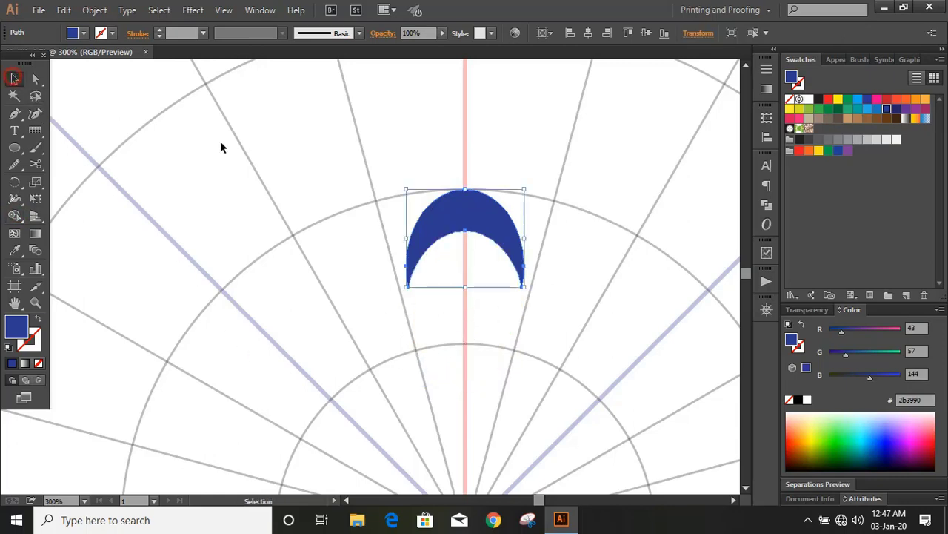
left_click_drag(467, 287, 475, 323)
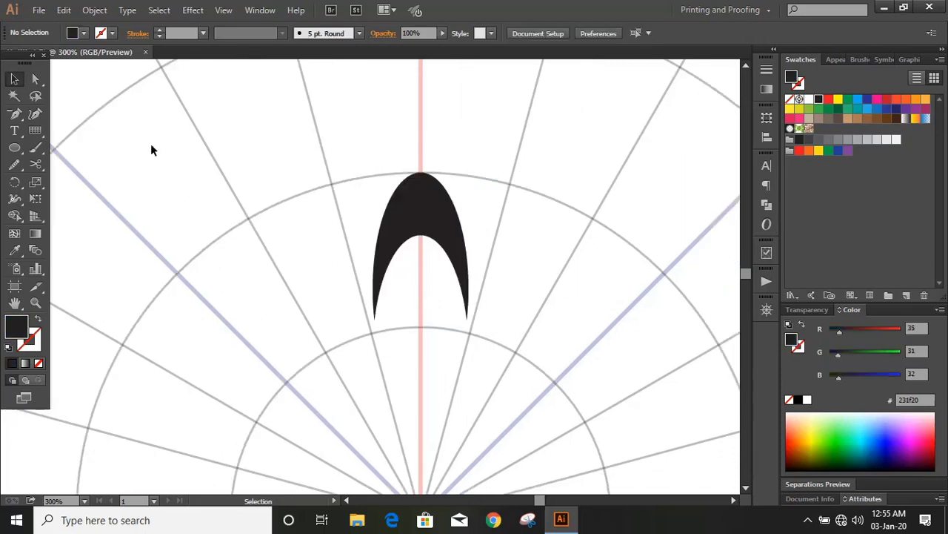
Rotate a copy of the black crescent 30° around the centre of the radial grid
left_click(415, 205)
left_click(23, 183)
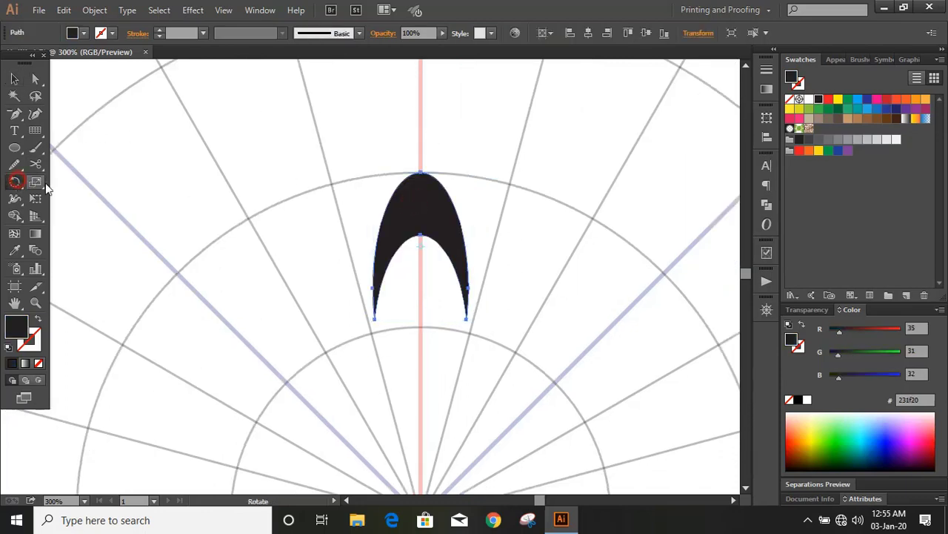
scroll(503, 248, "down", 3)
left_click_drag(420, 163, 418, 434)
left_click(420, 434, "alt")
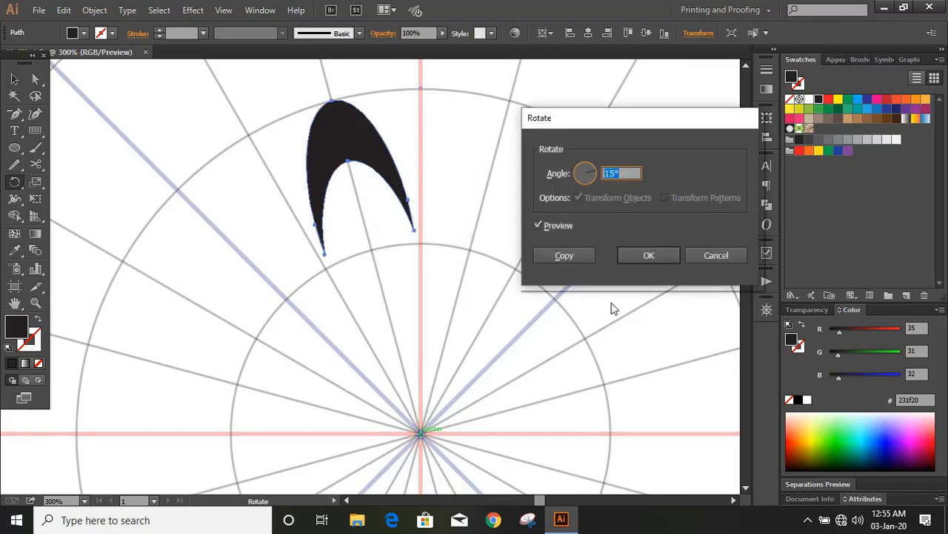
left_click(564, 255)
key("v")
left_click(133, 109)
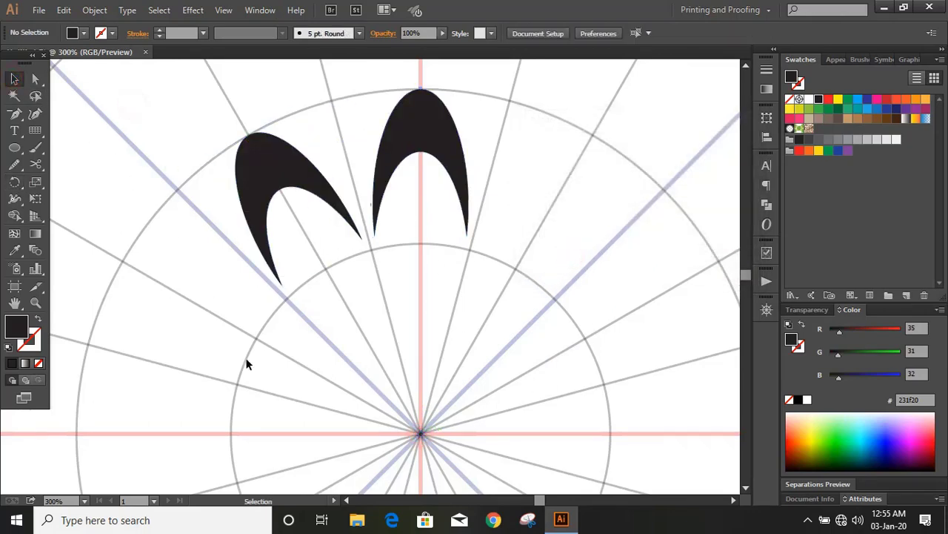
Draw a circle about 86 pt wide above the crescents and convert its upper and lower anchor points to corners
scroll(561, 269, "up", 4)
left_click(14, 147)
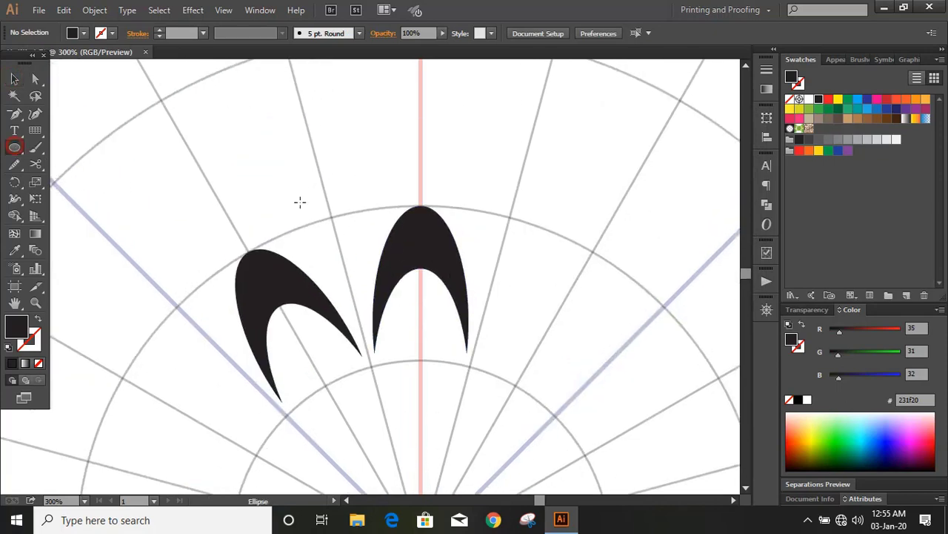
left_click_drag(317, 167, 354, 257)
key("a")
left_click(318, 78)
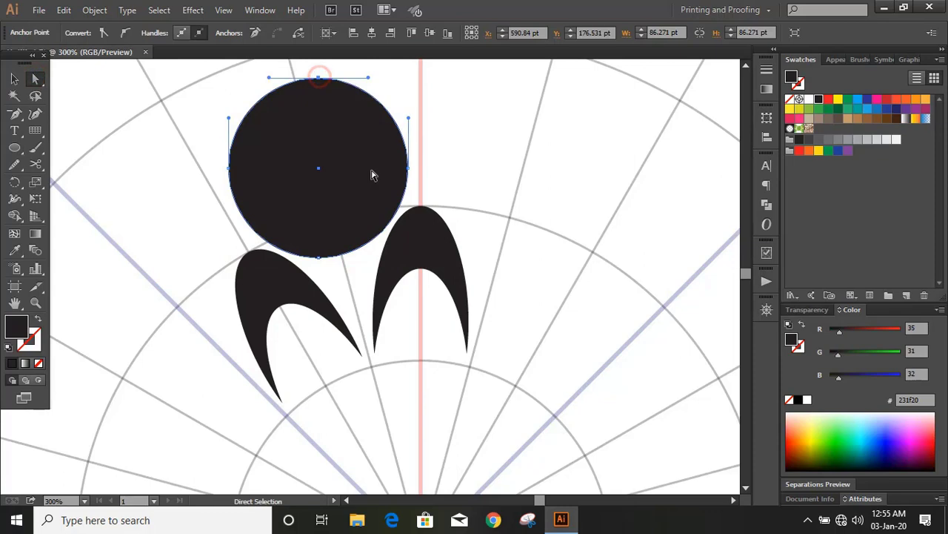
left_click(317, 257, "shift")
left_click(104, 33)
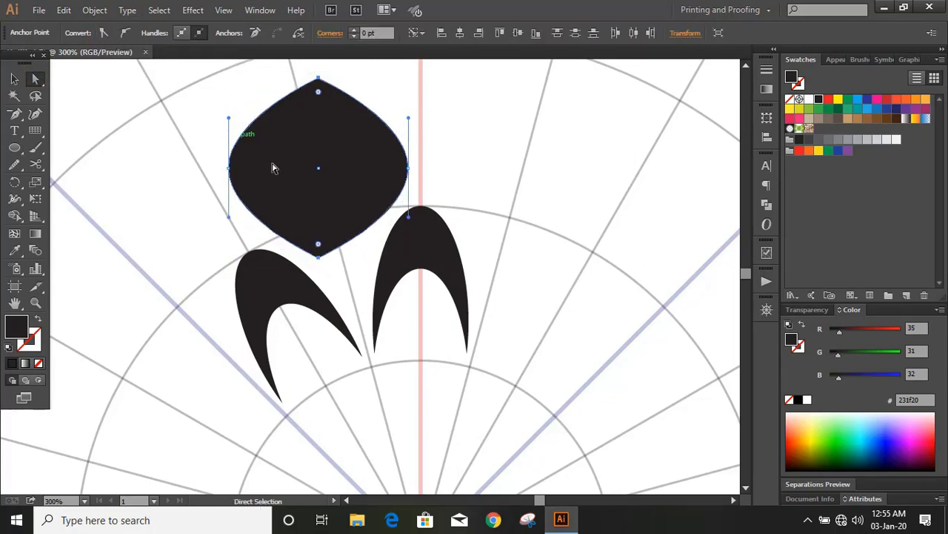
Narrow the pointed shape into a leaf and centre it on the red axis, overlapping the upright crescent
left_click(15, 78)
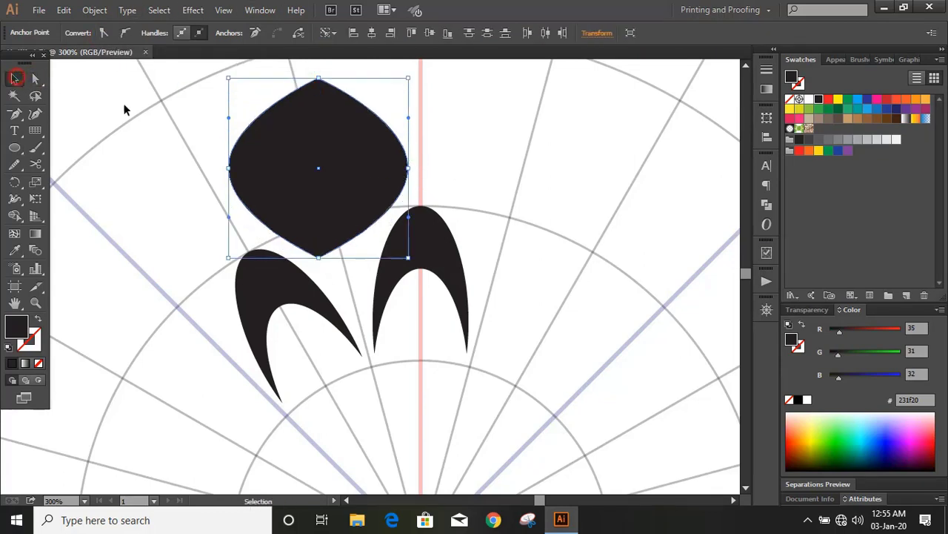
left_click_drag(408, 168, 456, 262)
left_click(327, 195)
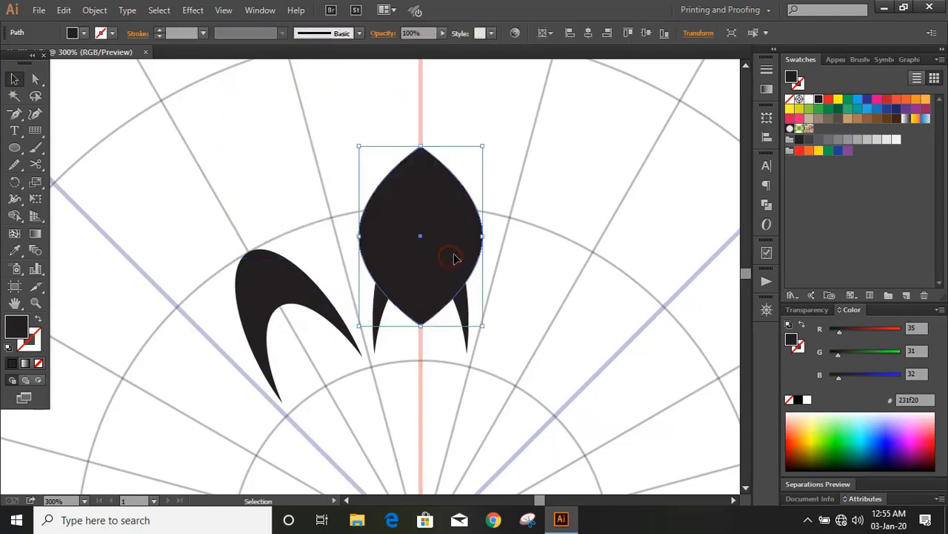
left_click(482, 120)
Rotate the leaf shape 15° around the grid's centre onto the spoke between the two crescents
left_click(441, 207)
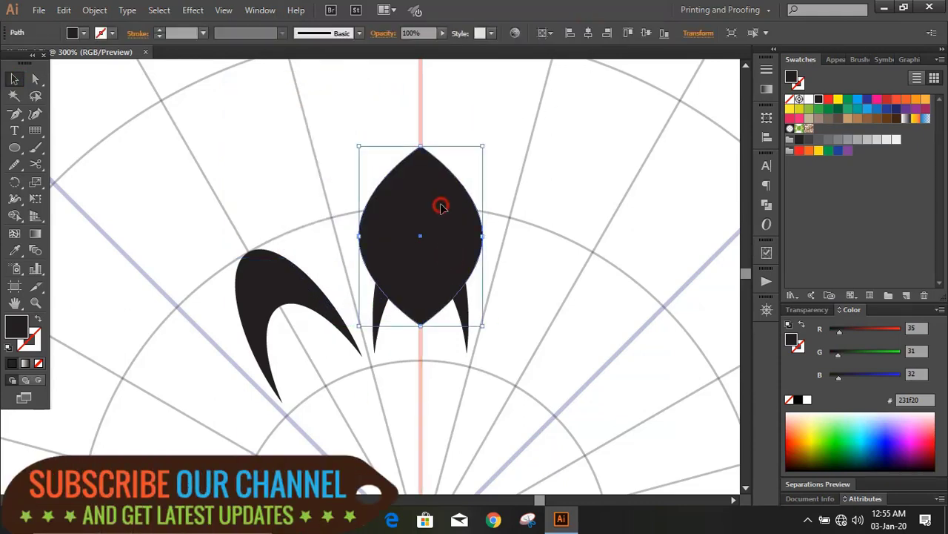
left_click(15, 181)
scroll(504, 200, "down", 2)
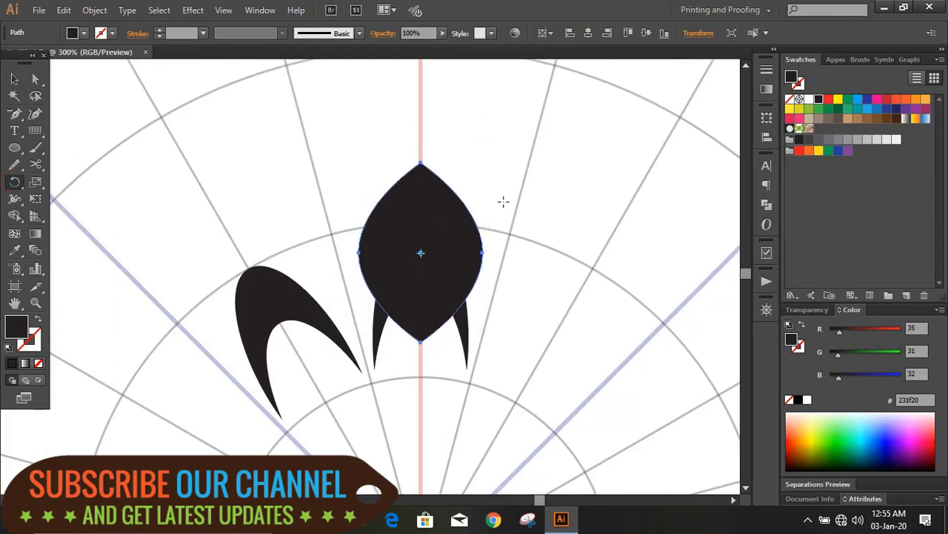
scroll(519, 212, "down", 5)
mouse_move(421, 120)
left_mouse_down()
mouse_move(452, 214)
mouse_move(424, 436)
left_mouse_up()
left_click(420, 435, "alt")
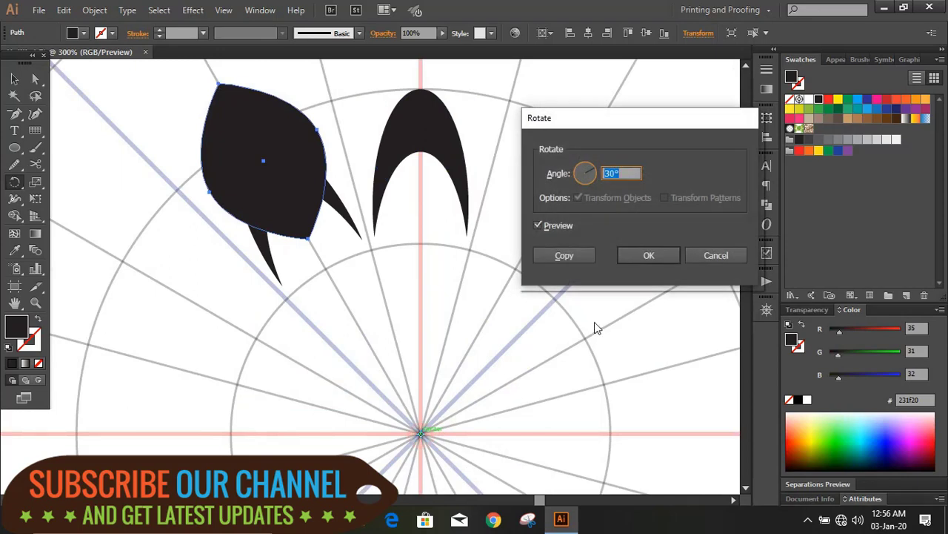
left_click(650, 256)
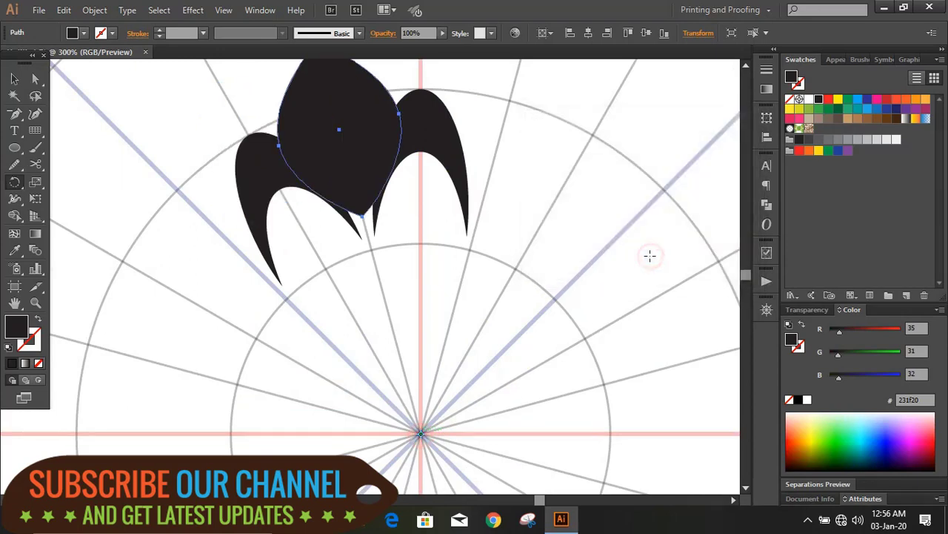
left_click(13, 78)
left_click(126, 189)
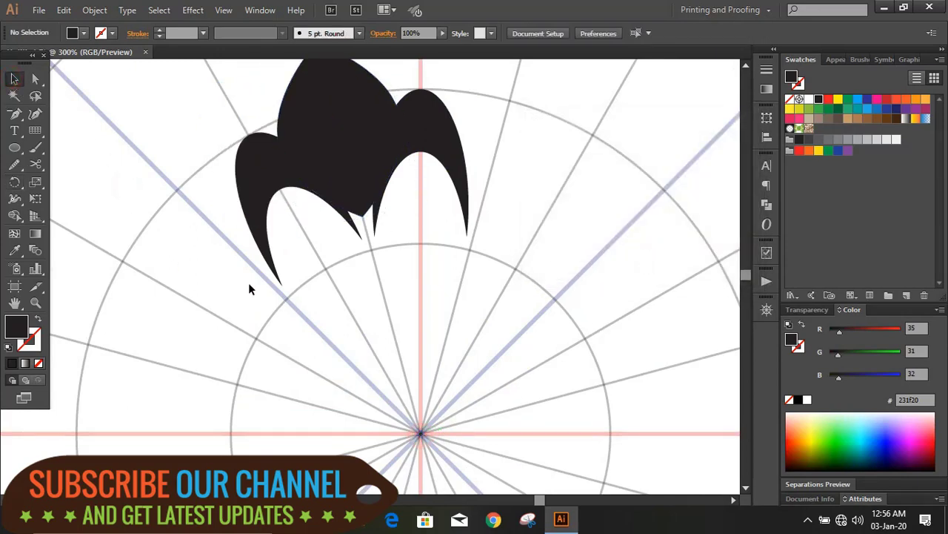
Widen the leaf shape over both crescents and lengthen it along its spoke at both tips
scroll(496, 322, "up", 3)
left_click(325, 168)
left_click_drag(369, 270, 372, 291)
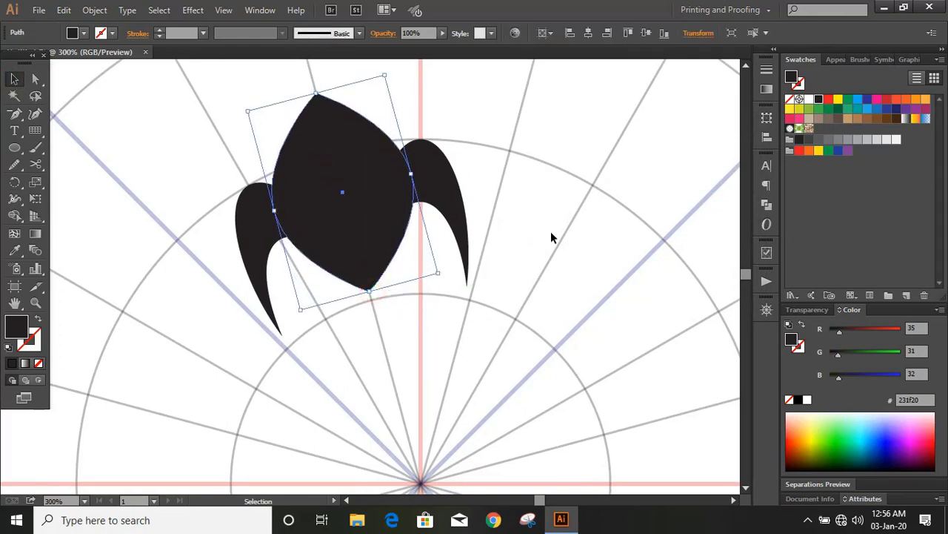
scroll(407, 222, "up", 3)
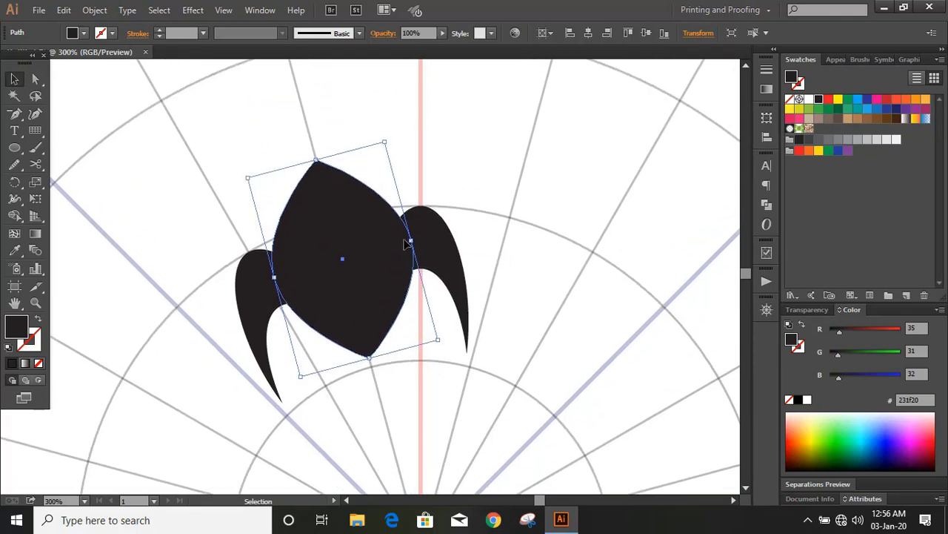
left_click_drag(316, 160, 309, 136)
left_click(477, 171)
Offset the paths of both crescents by 4 pt with miter joins and fill the offset shapes with yellow
left_click(444, 256)
left_click(249, 314, "shift")
left_click(95, 10)
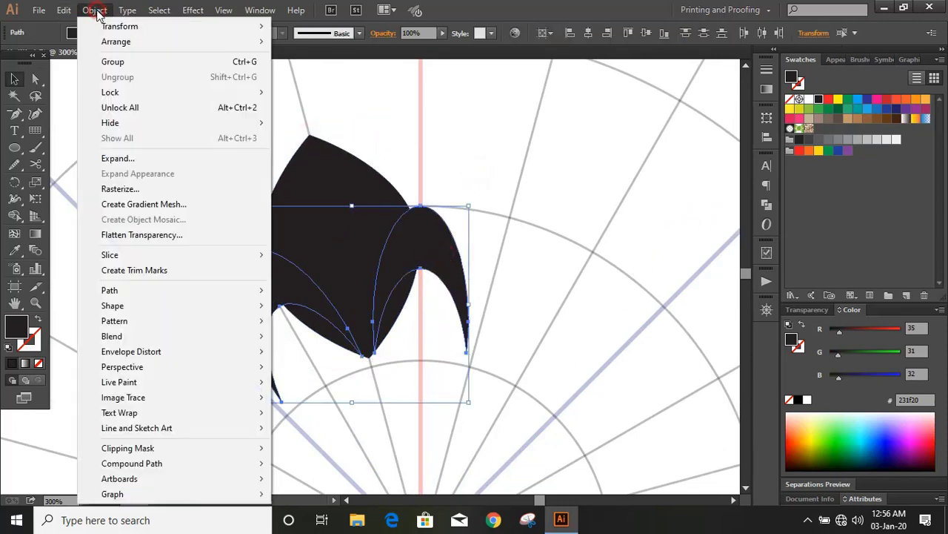
mouse_move(211, 292)
left_click(349, 339)
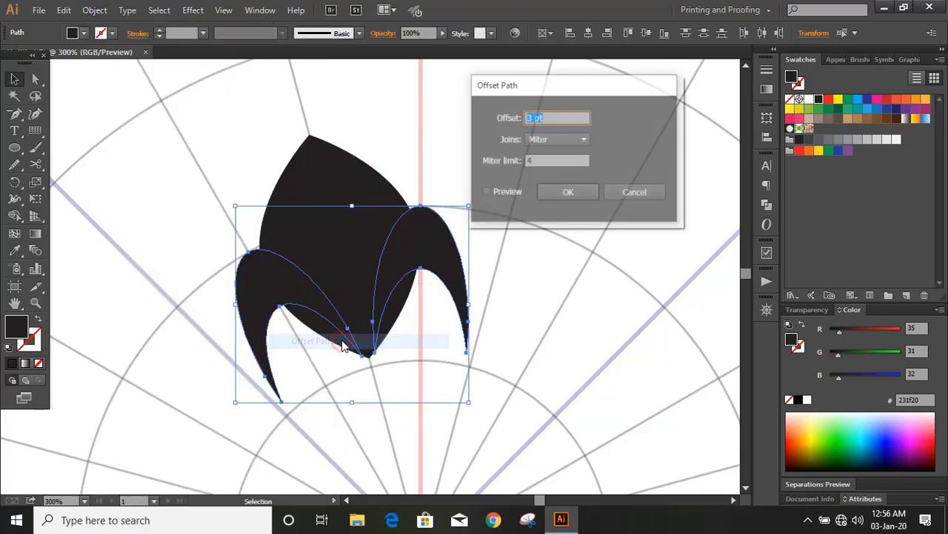
left_click(487, 193)
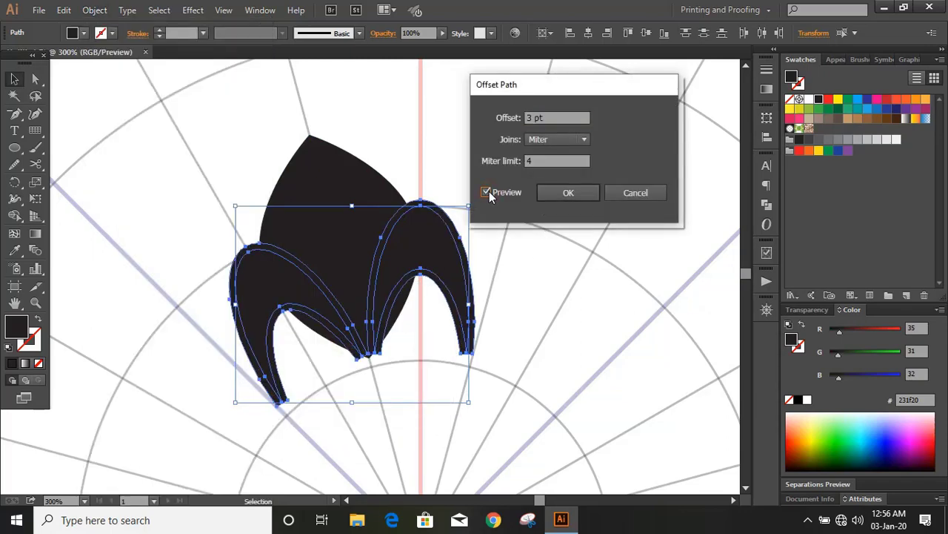
left_click(549, 115)
key("Up")
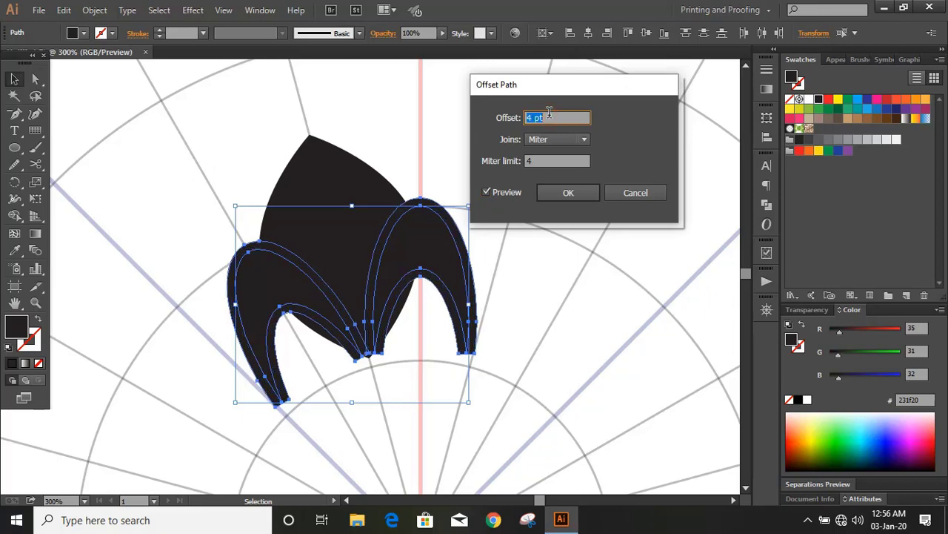
left_click(566, 193)
left_click(838, 100)
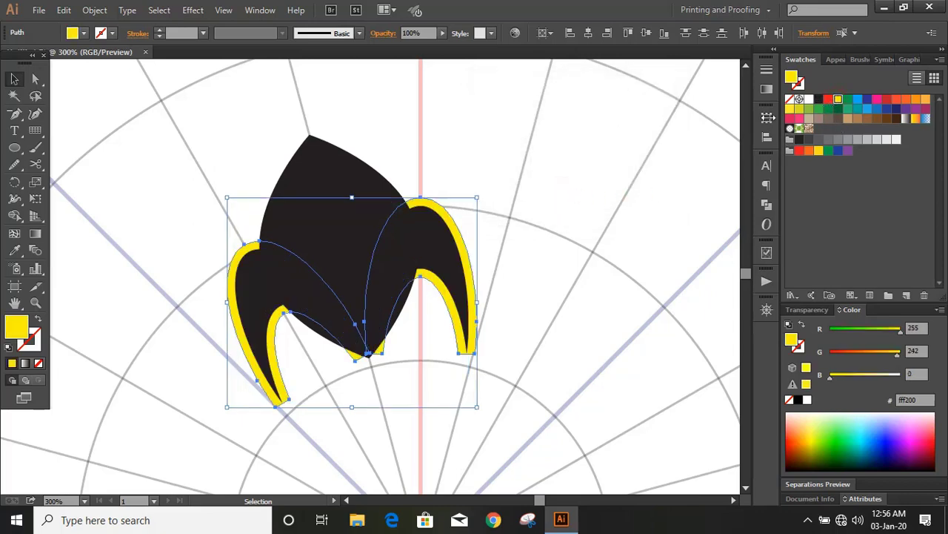
left_click(504, 171)
Send the black leaf shape to the back, behind the crescents and their yellow outlines
key("ctrl+=")
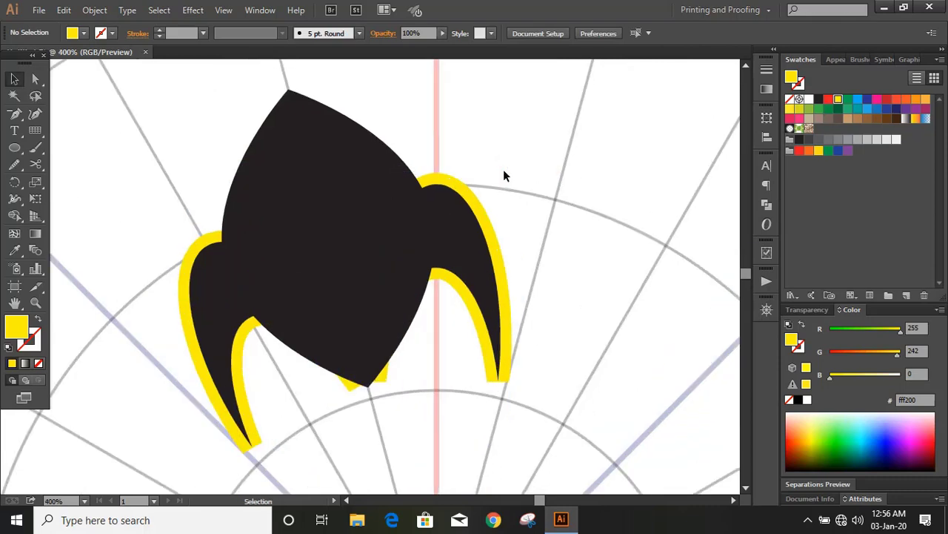
left_click(391, 158)
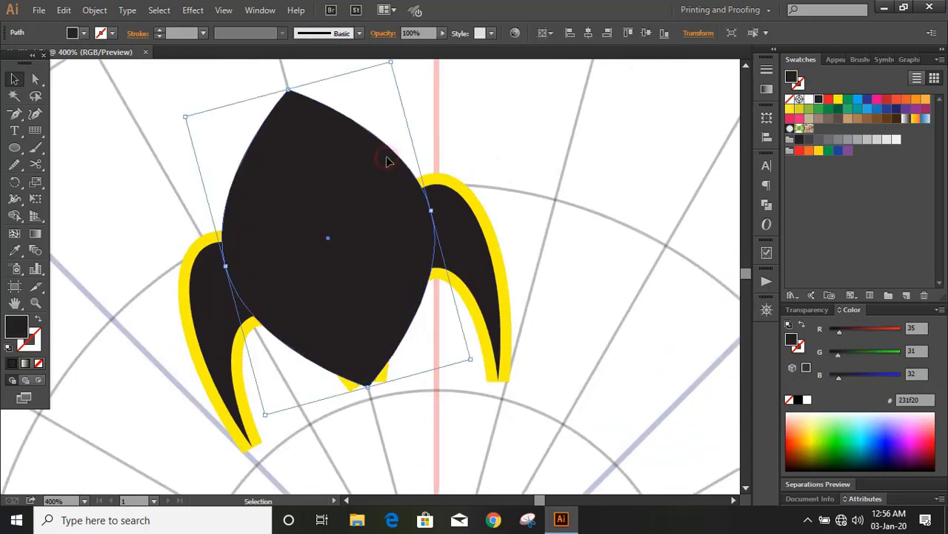
right_click(388, 156)
mouse_move(467, 354)
left_click(614, 384)
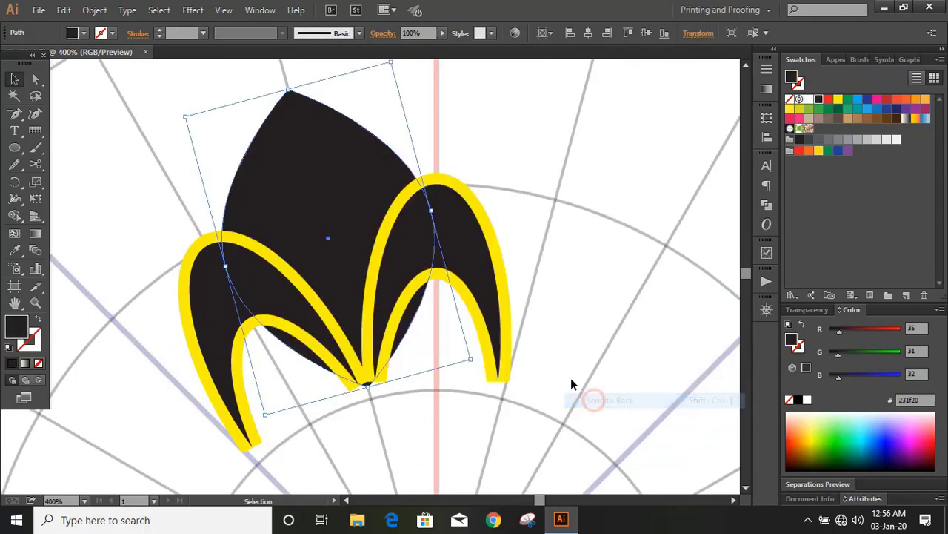
left_click(489, 132)
Subtract both yellow offset shapes from the leaf with the Pathfinder's Minus Front
left_click(457, 184)
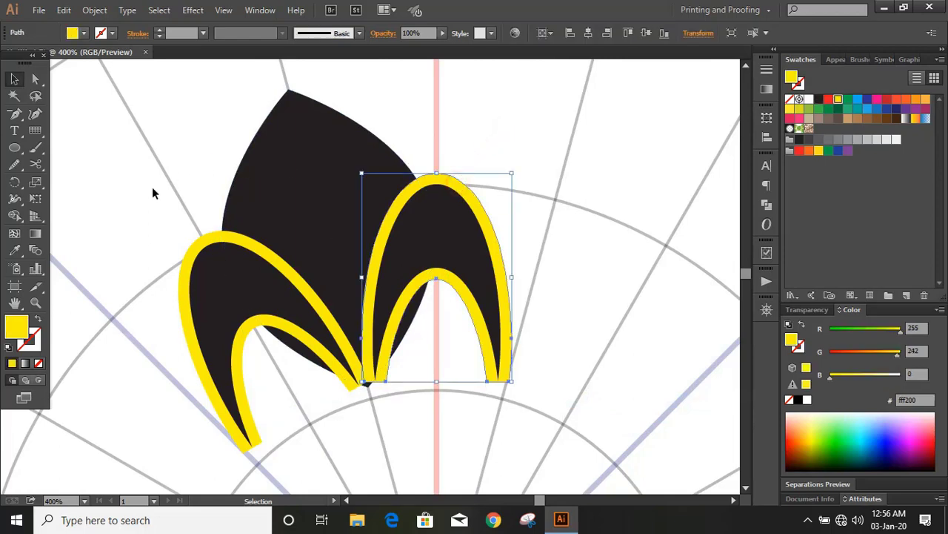
left_click(224, 236, "shift")
left_click(250, 197, "shift")
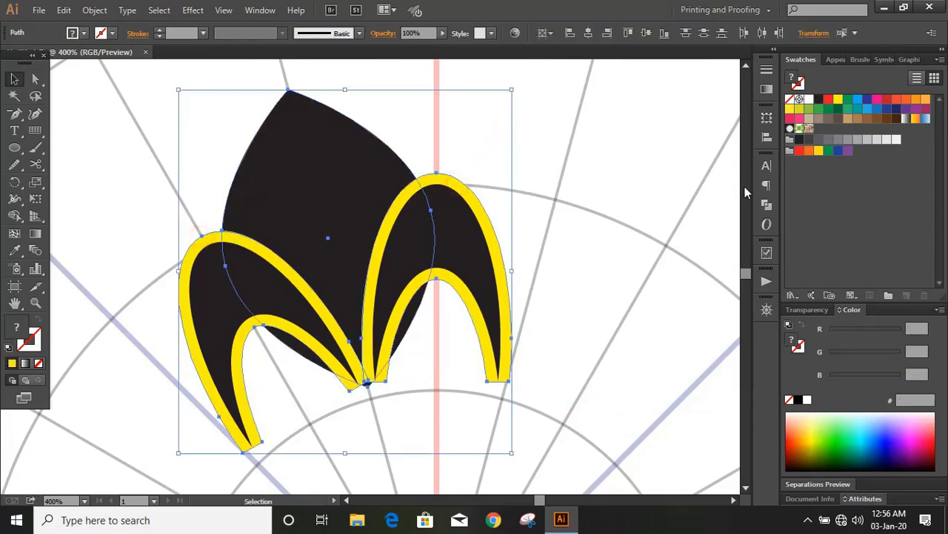
left_click(767, 205)
left_click(634, 187)
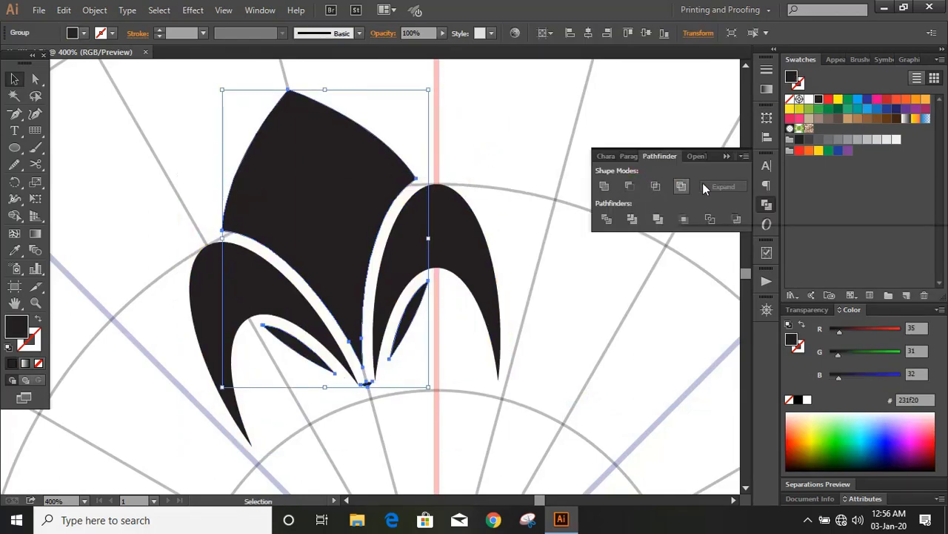
left_click(727, 157)
left_click(577, 282)
Isolate the cut leaf's group and delete the tiny tip fragment and the two slivers inside the crescents
double_click(366, 386)
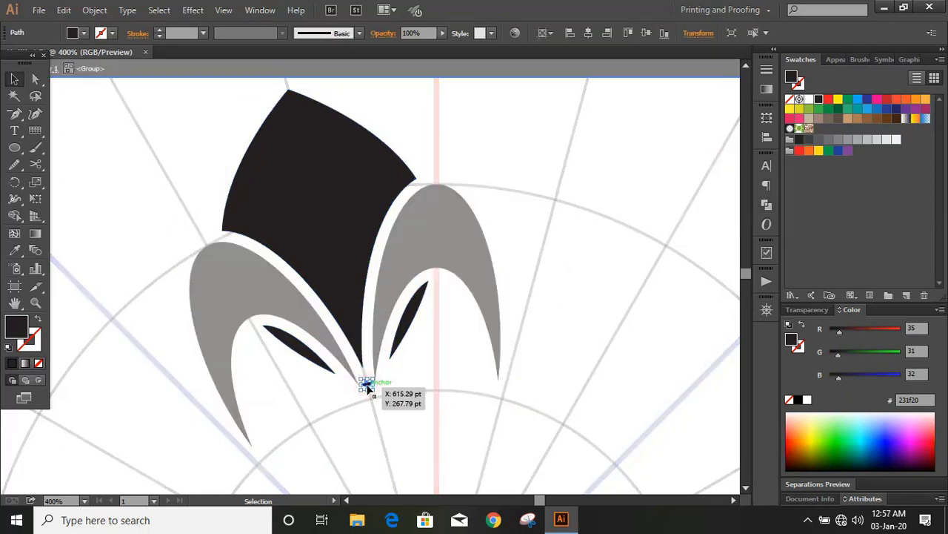
left_click(385, 367)
left_click(408, 334)
key("Delete")
left_click(318, 364)
key("Delete")
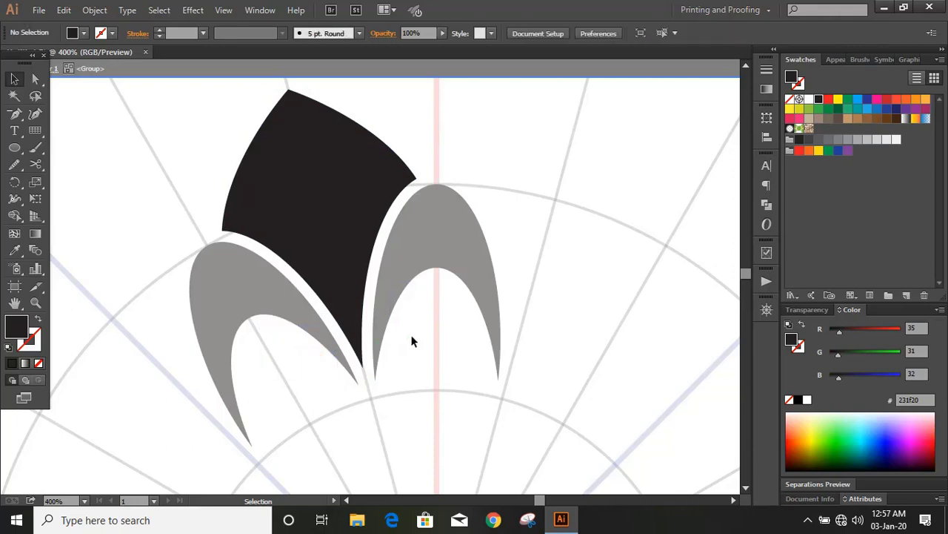
double_click(413, 341)
Draw a small black ellipse above the upright crescent, tilted and placed just beside the red axis
key("ctrl+=")
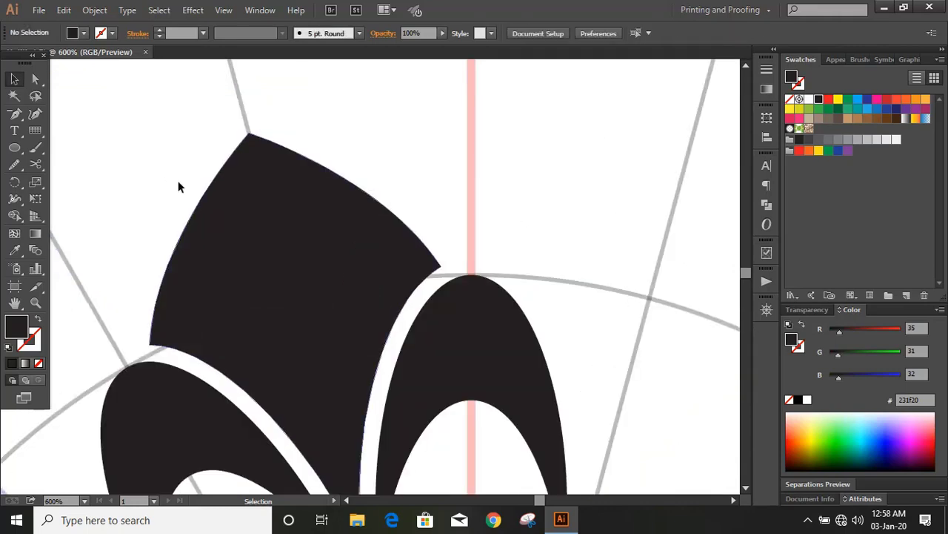
left_click(14, 147)
mouse_move(455, 250)
left_mouse_down()
mouse_move(466, 274)
mouse_move(479, 273)
mouse_move(460, 304)
left_mouse_up()
left_click(16, 78)
left_click_drag(455, 224, 482, 241)
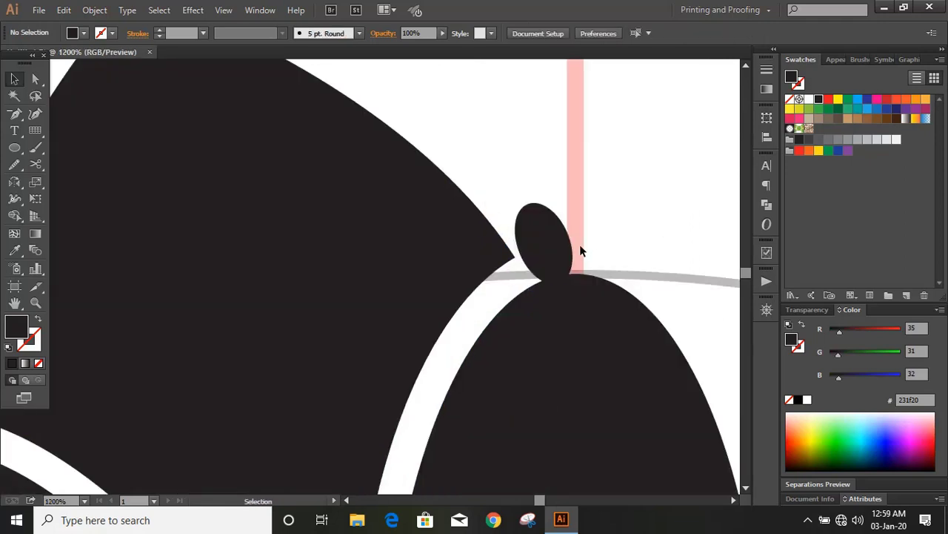
Reflect a copy of the small tilted ellipse across the vertical red axis
left_click(547, 233)
left_click(14, 182)
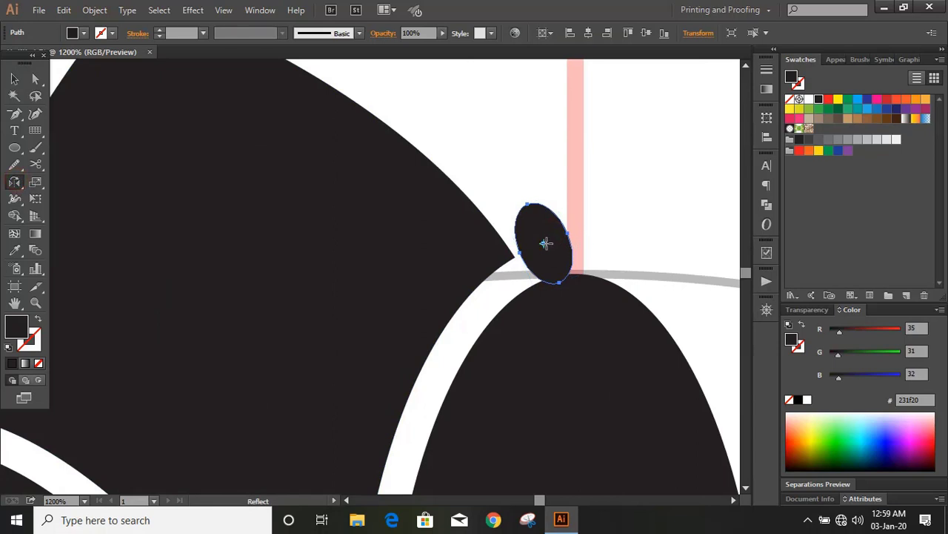
left_click(577, 217)
left_click(576, 217, "alt")
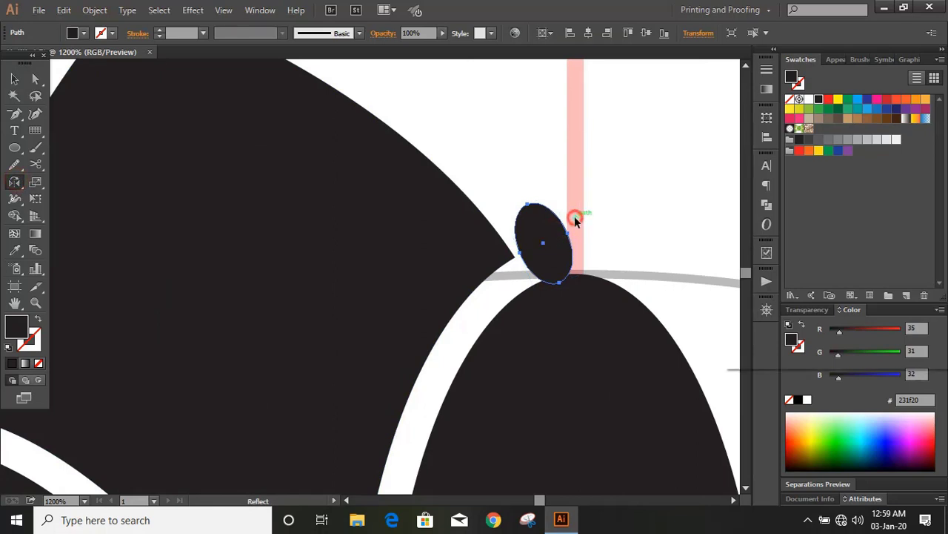
left_click(764, 333)
left_click(14, 79)
left_click(529, 146)
Duplicate the upright crescent slightly upward so the copy overlaps the bases of both small ellipses
scroll(591, 315, "down", 1)
left_click(593, 317)
left_click_drag(599, 319, 600, 300)
Remove the duplicate crescent and its overlap with both small ellipses using the Shape Builder, leaving a gap above the original crescent
left_click(614, 212, "shift")
left_click(554, 210, "shift")
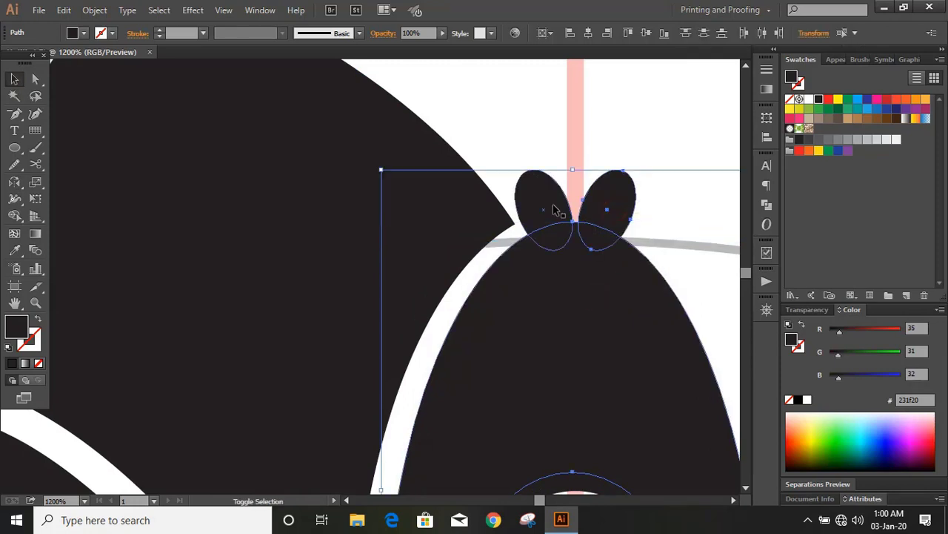
left_click(15, 215)
mouse_move(599, 247)
left_mouse_down()
mouse_move(552, 243)
mouse_move(572, 312)
left_mouse_up()
left_click(14, 79)
left_click(508, 137)
Draw a large black circle above the two small ellipses and align its centre horizontally on the red axis
key("ctrl+minus")
key("ctrl+minus")
key("ctrl+minus")
key("ctrl+minus")
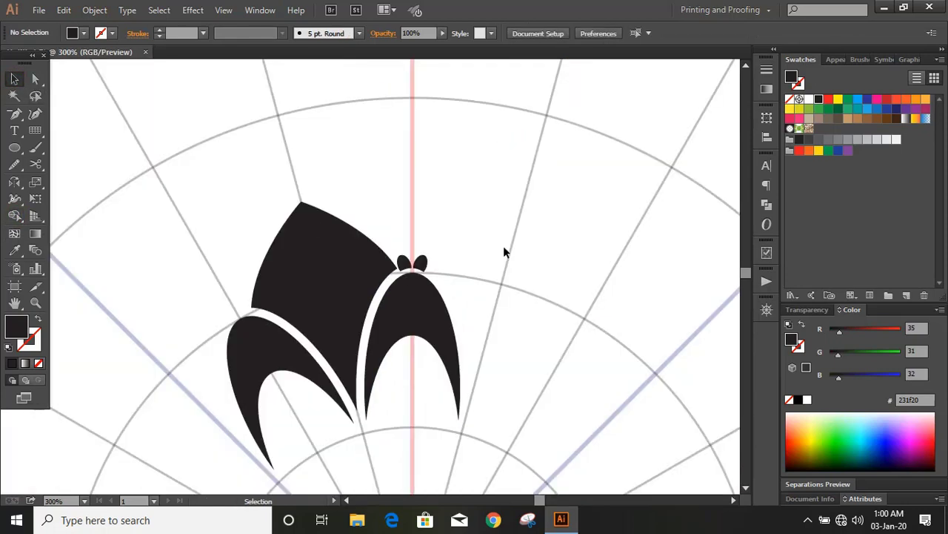
left_click(14, 146)
left_click_drag(411, 142, 444, 221)
left_click(14, 78)
left_click(586, 33)
left_click(544, 206)
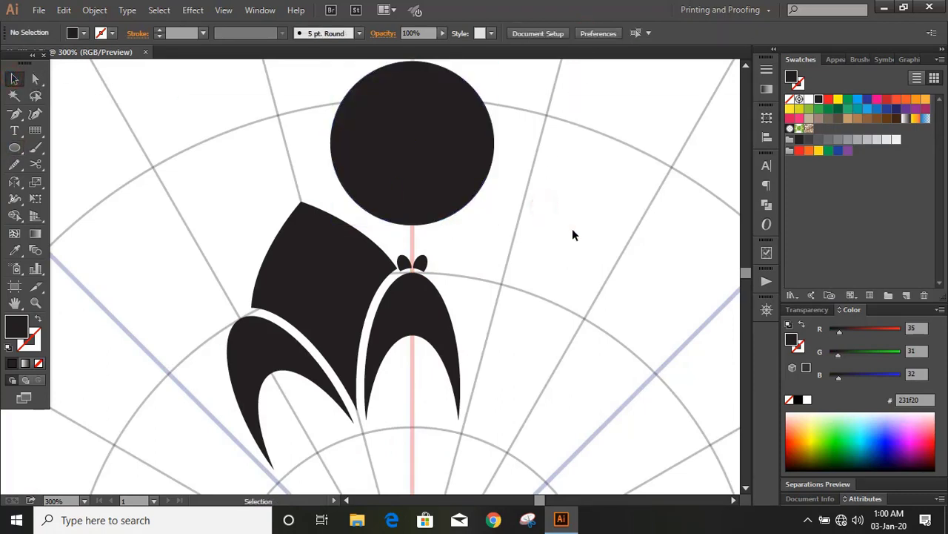
Move the large black circle down over the two small ellipses and scale it down
left_click_drag(424, 157, 425, 196)
left_click_drag(331, 180, 417, 222)
left_click(514, 241)
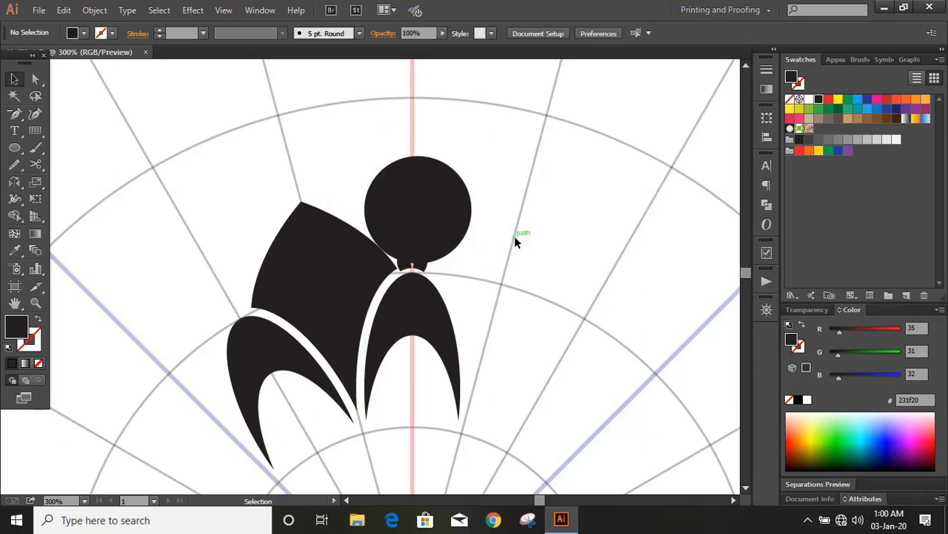
Nudge the circle vertically until its lower edge just overlaps the tips of the two small ellipses
scroll(515, 241, "up", 3)
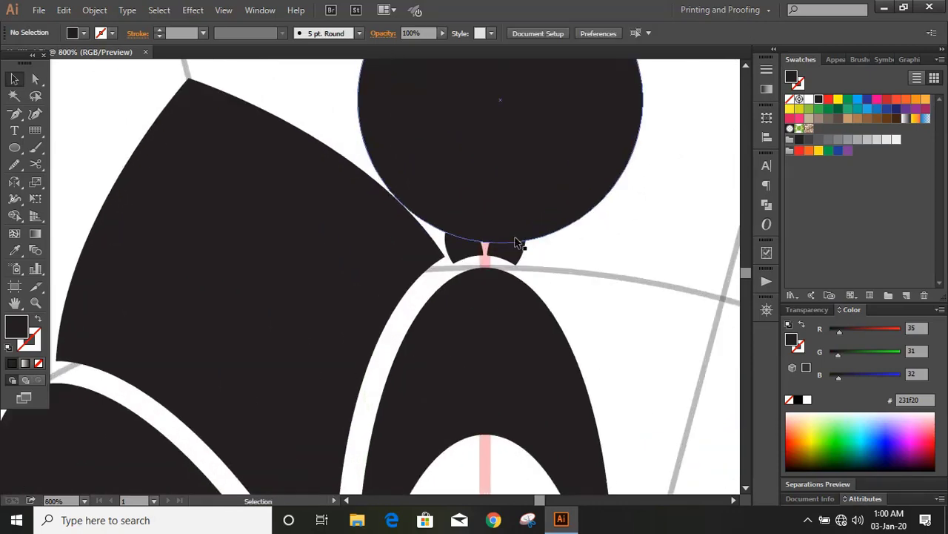
left_click(518, 197)
key("Up")
key("Up")
key("Up")
key("Up")
key("Up")
key("Up")
key("Up")
key("Up")
key("Up")
key("Down")
key("Down")
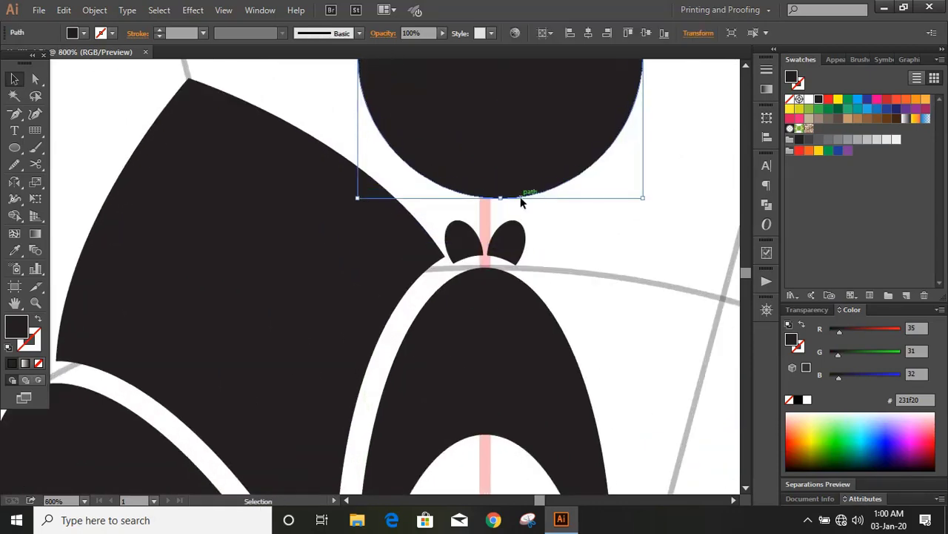
key("Down")
key("Down")
key("Down")
key("Down")
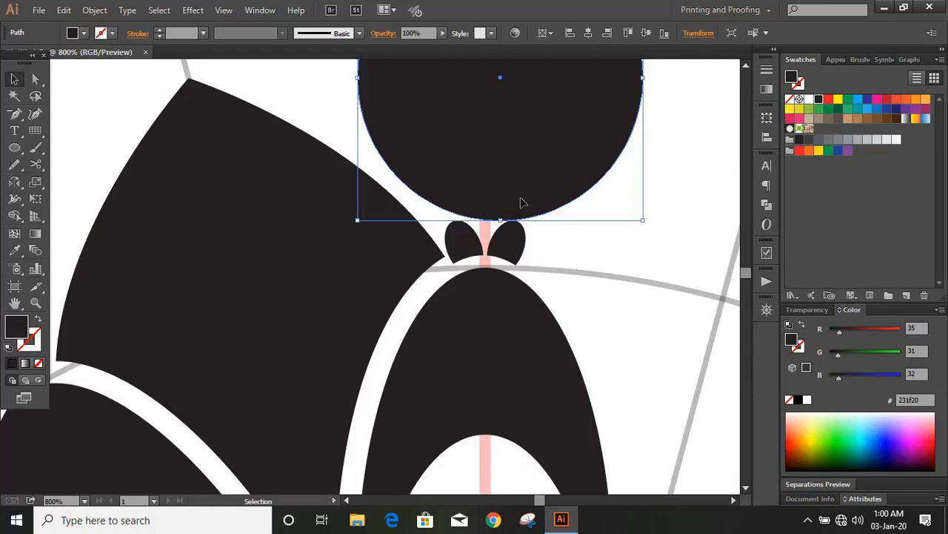
key("Down")
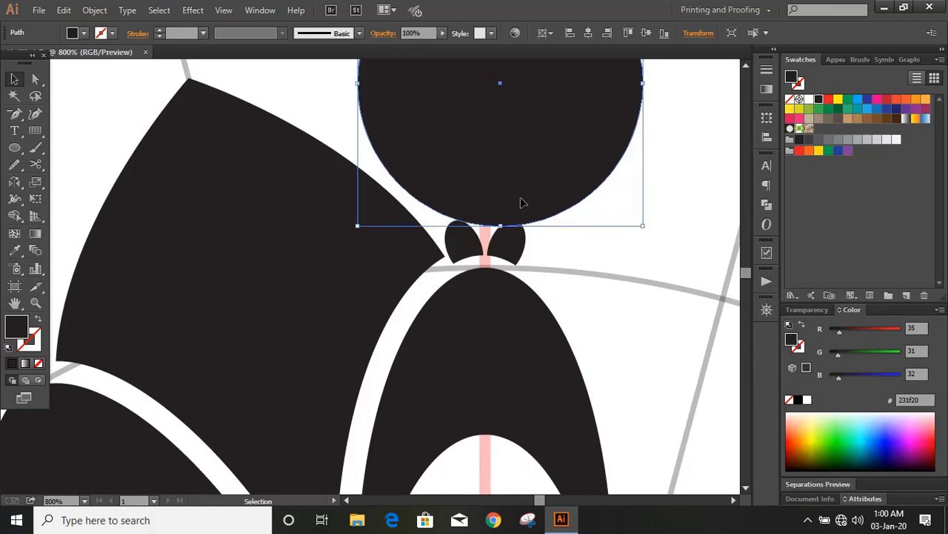
left_click(593, 250)
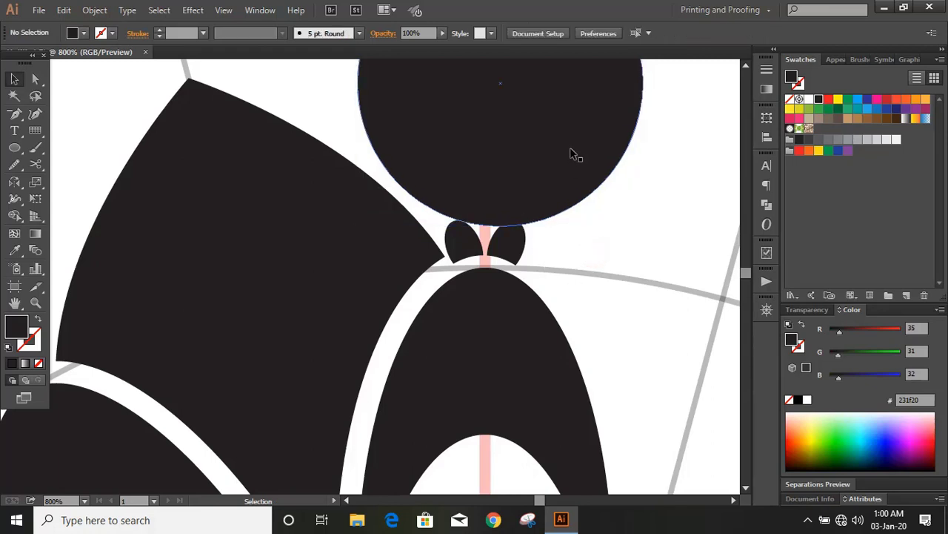
Shrink the circle slightly from its upper edge and align its centre horizontally on the red axis
key("ctrl+minus")
key("ctrl+minus")
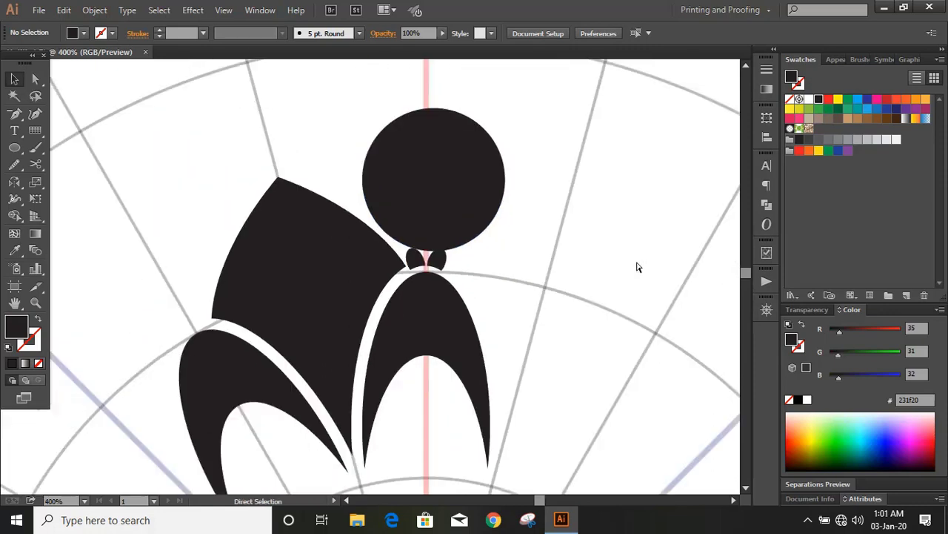
left_click(448, 222)
left_click_drag(434, 108, 433, 127)
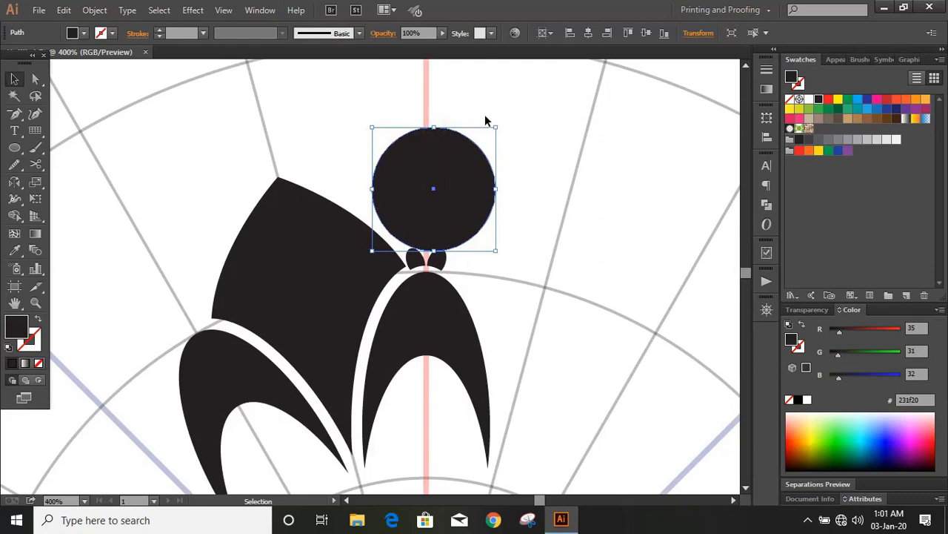
left_click(588, 33)
left_click(510, 220)
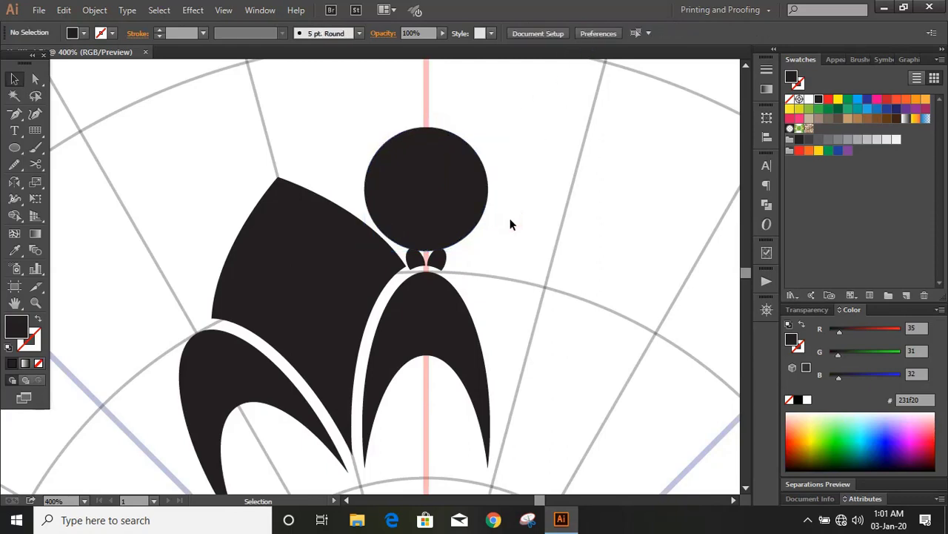
Offset the paths of both small ellipses by 4 pt with miter joins and a miter limit of 4
key("ctrl+plus")
left_click(473, 216)
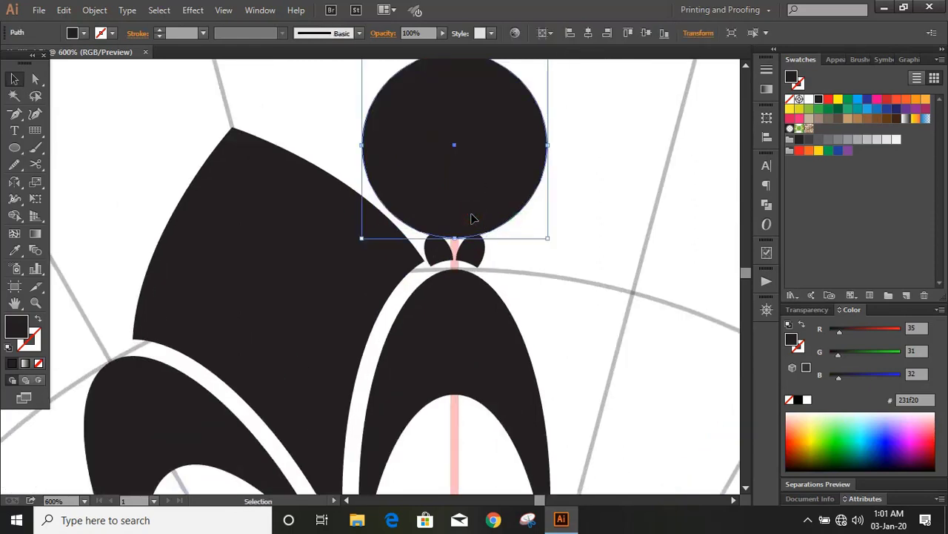
left_click(526, 252)
left_click(470, 250)
left_click(439, 250, "shift")
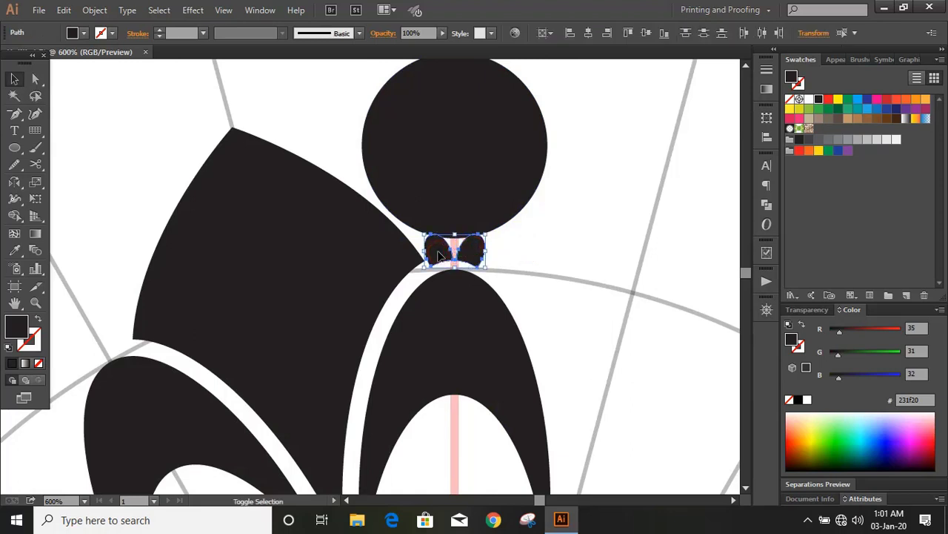
left_click(94, 11)
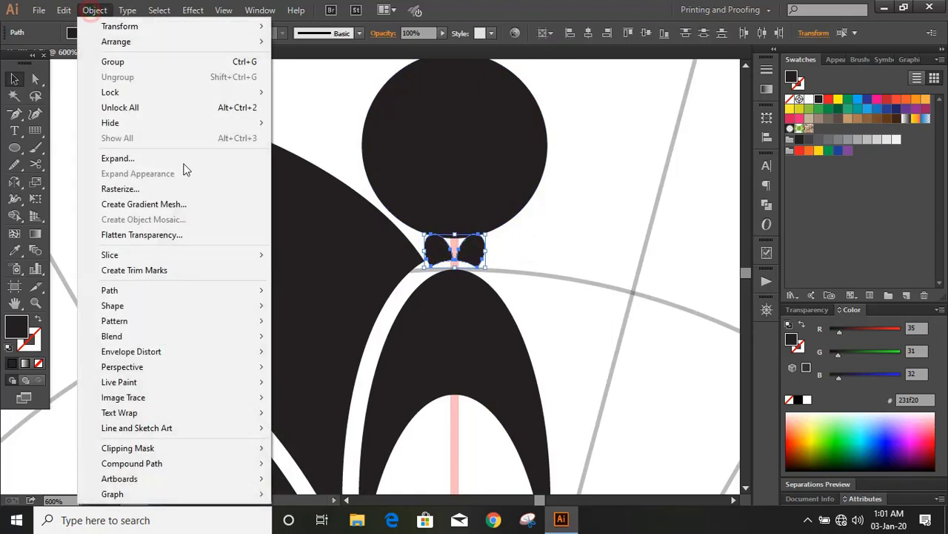
mouse_move(223, 290)
left_click(308, 341)
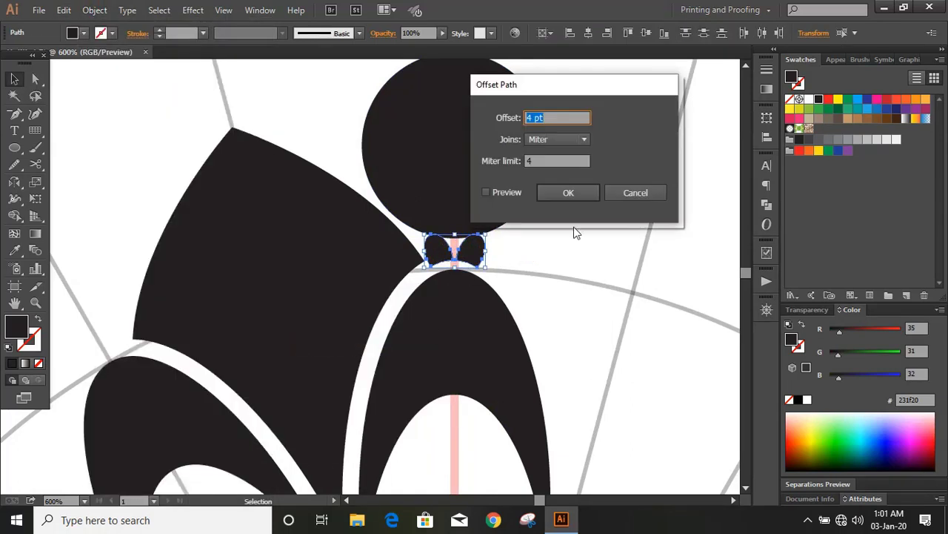
left_click(486, 193)
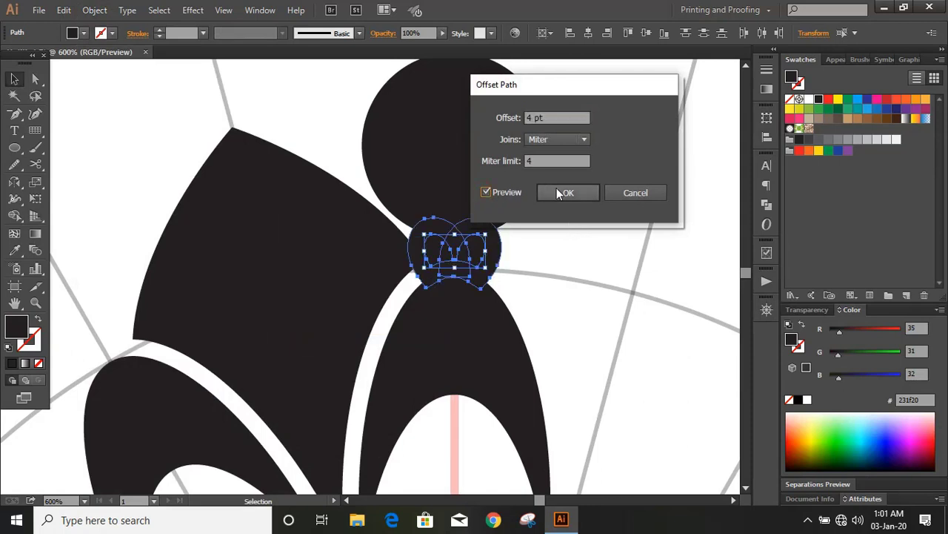
left_click(560, 194)
Fill the two offset outlines with white and bring them to the front
left_click(809, 99)
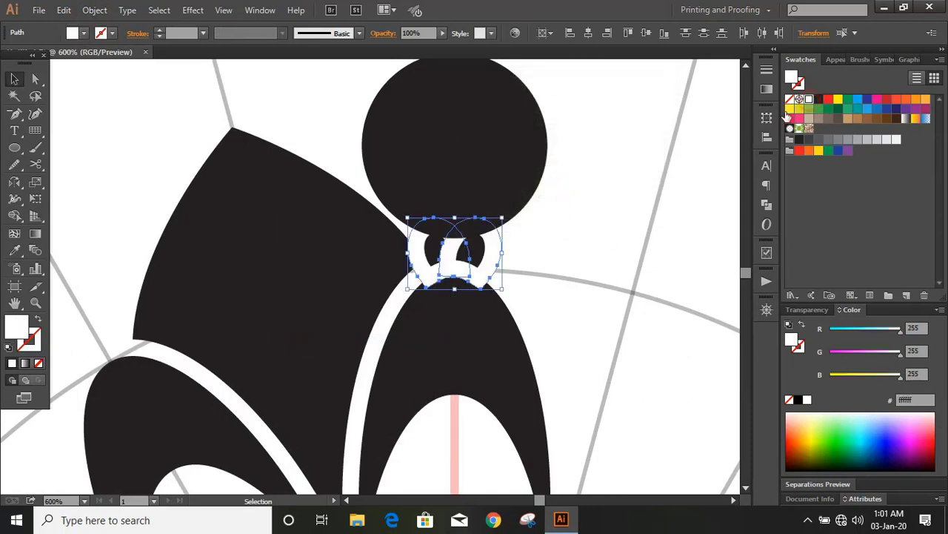
left_click(594, 229)
left_click(485, 276)
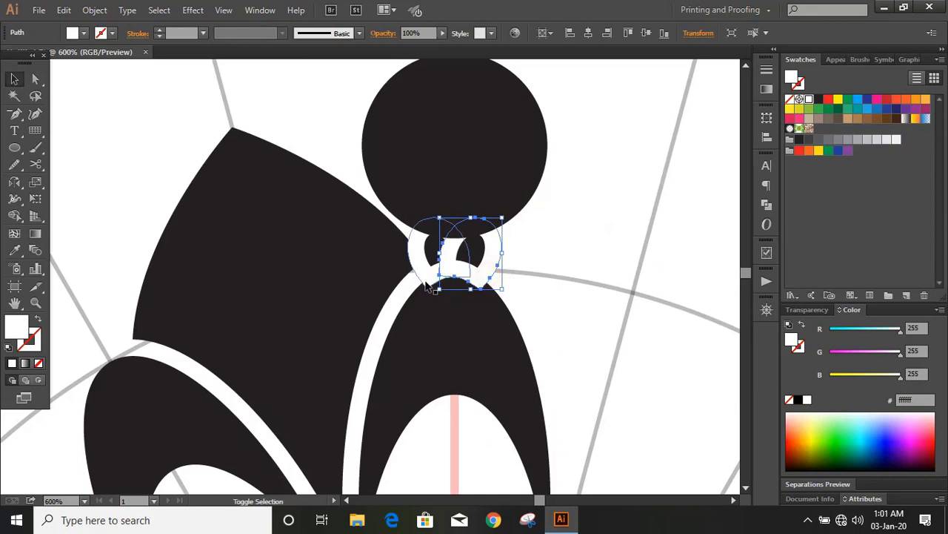
right_click(426, 285)
mouse_move(543, 466)
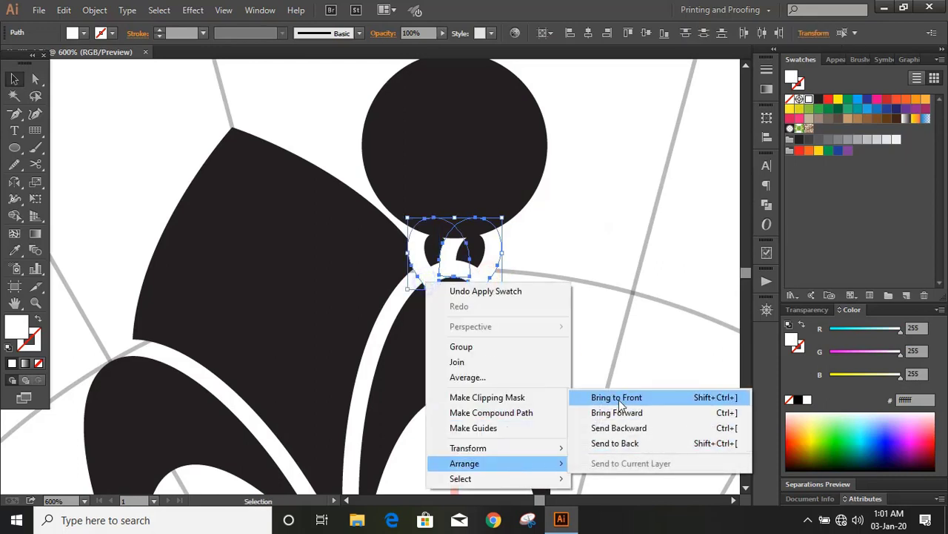
left_click(619, 396)
Subtract the two white offset outlines from the large circle with the Pathfinder's Minus Front
left_click(502, 180, "shift")
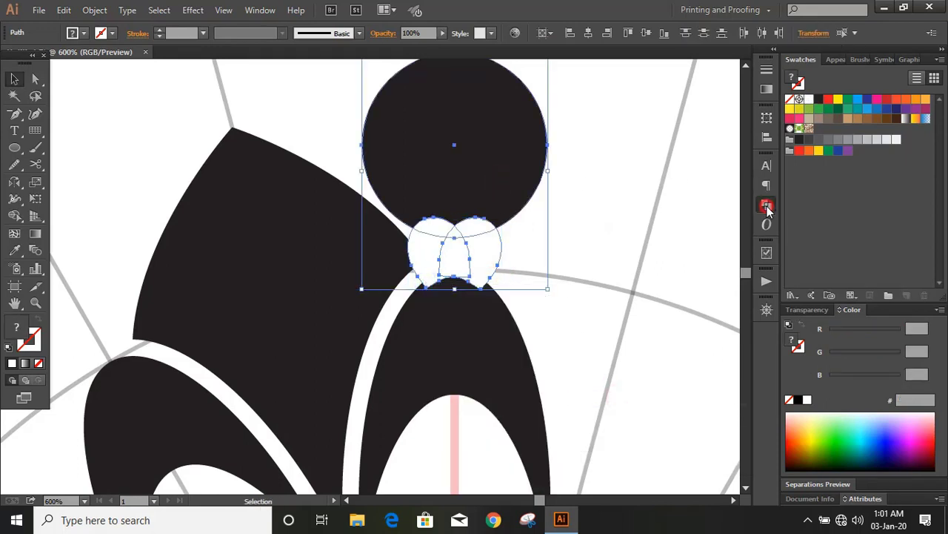
left_click(766, 204)
left_click(631, 186)
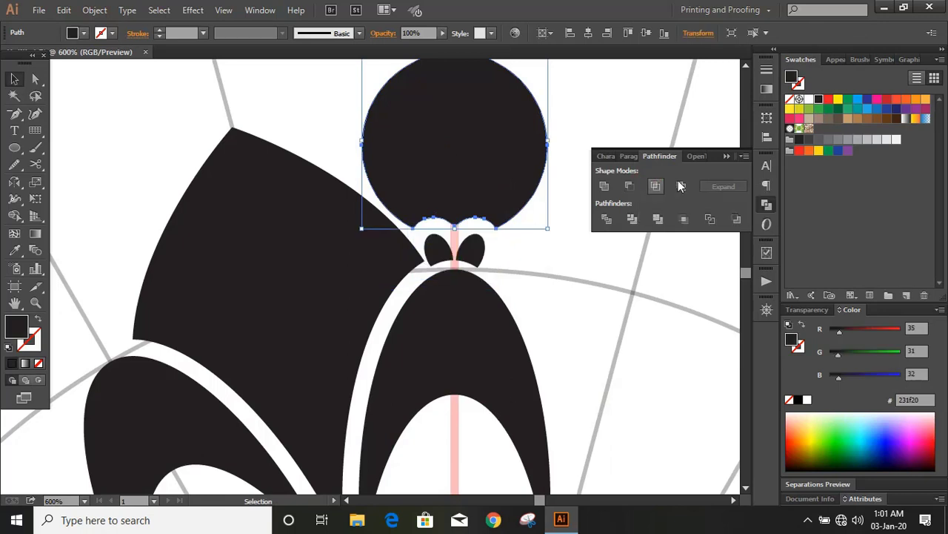
left_click(729, 155)
left_click(626, 210)
Draw a spiral above the notched circle with no fill and a 1 pt black stroke
key("ctrl+minus")
left_click(35, 164)
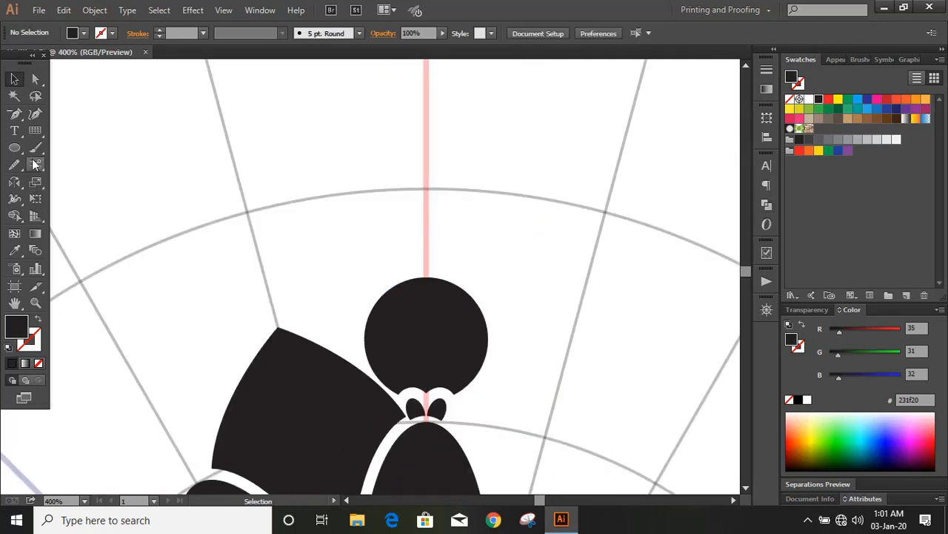
left_click(35, 130)
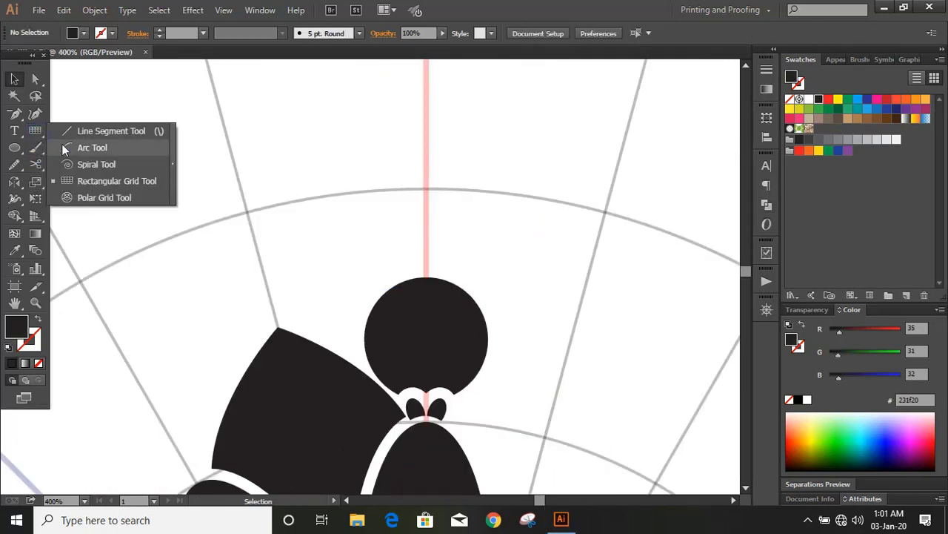
left_click(80, 171)
left_click_drag(423, 224, 337, 286)
key("slash")
left_click(13, 364)
left_click(14, 78)
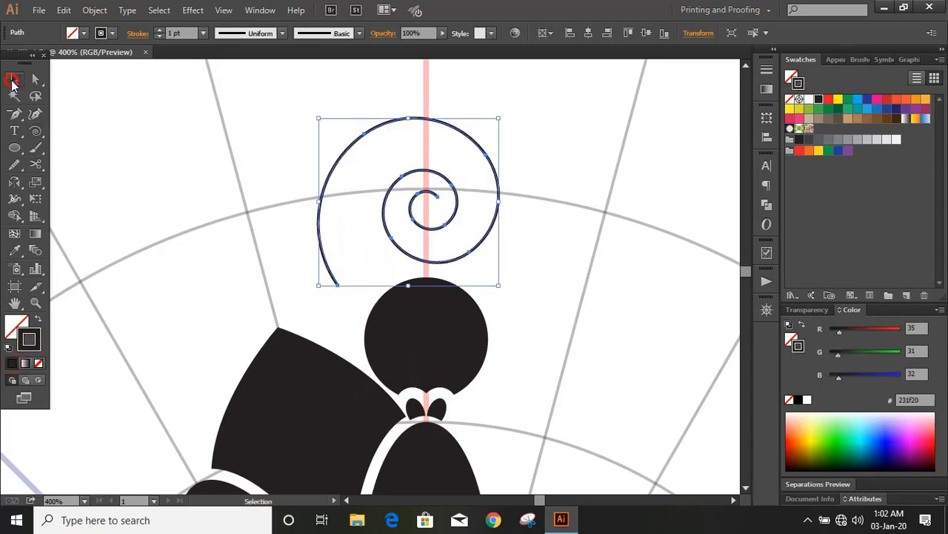
Move the spiral to the right of the red axis and reflect it about a vertical axis
left_click(71, 130)
left_click_drag(360, 139, 459, 180)
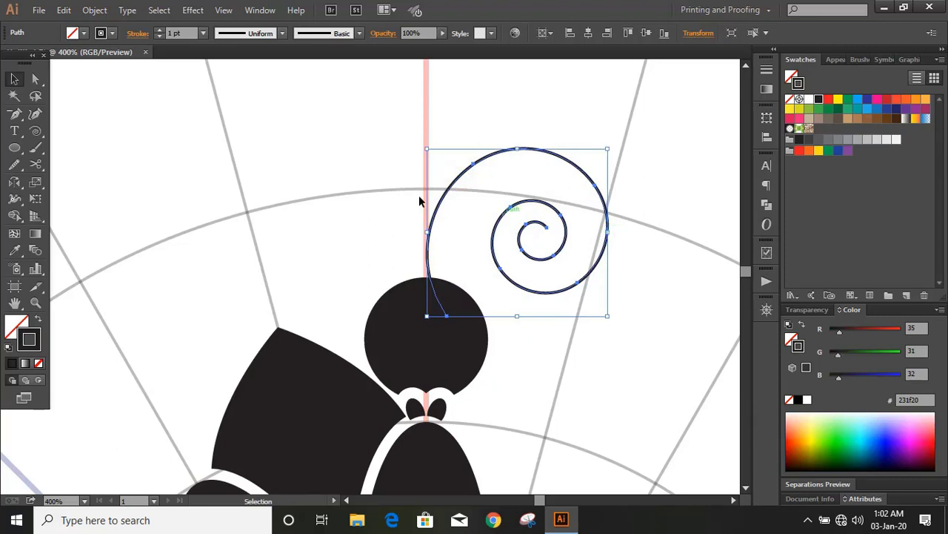
double_click(14, 182)
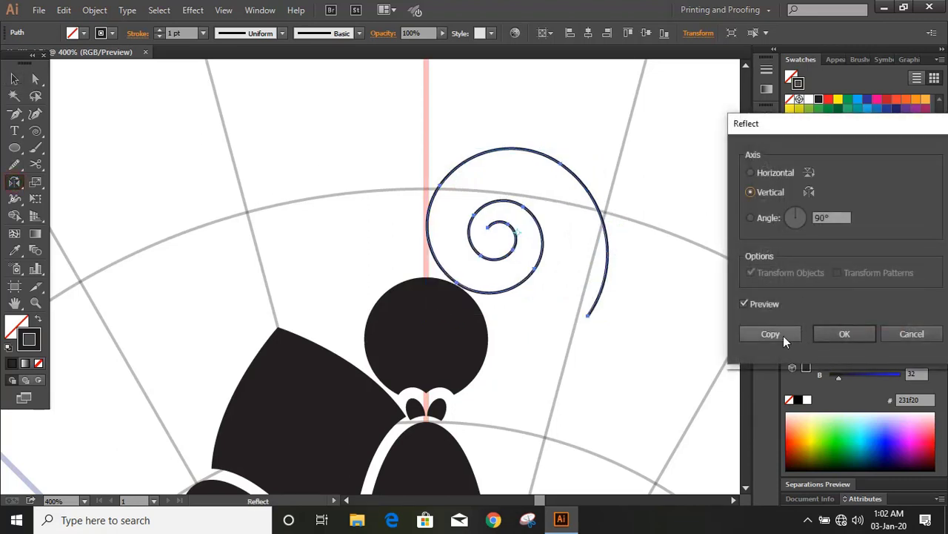
left_click(823, 335)
left_click(14, 80)
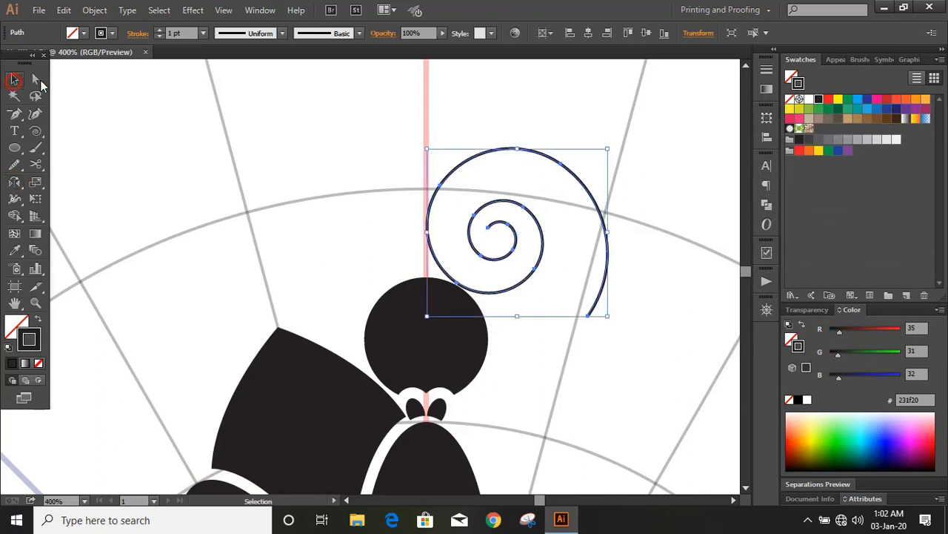
Move the spiral to the left of the red axis and narrow it so its outer edge meets the axis
left_click(322, 148)
mouse_move(456, 165)
left_mouse_down()
mouse_move(290, 174)
mouse_move(291, 145)
left_mouse_up()
left_click_drag(438, 214, 427, 215)
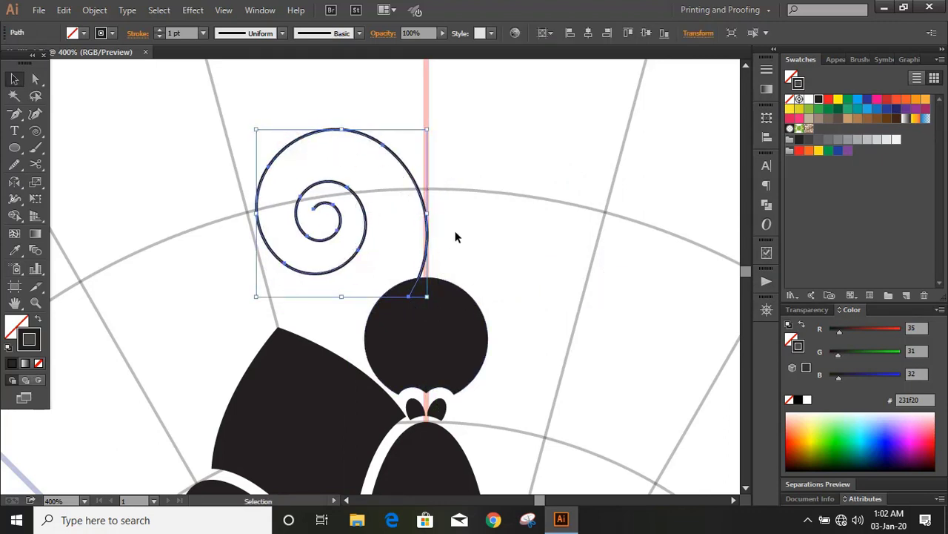
Rotate the spiral clockwise and shift it down so its outer tail runs into the black circle beside the axis
left_click_drag(431, 120, 444, 162)
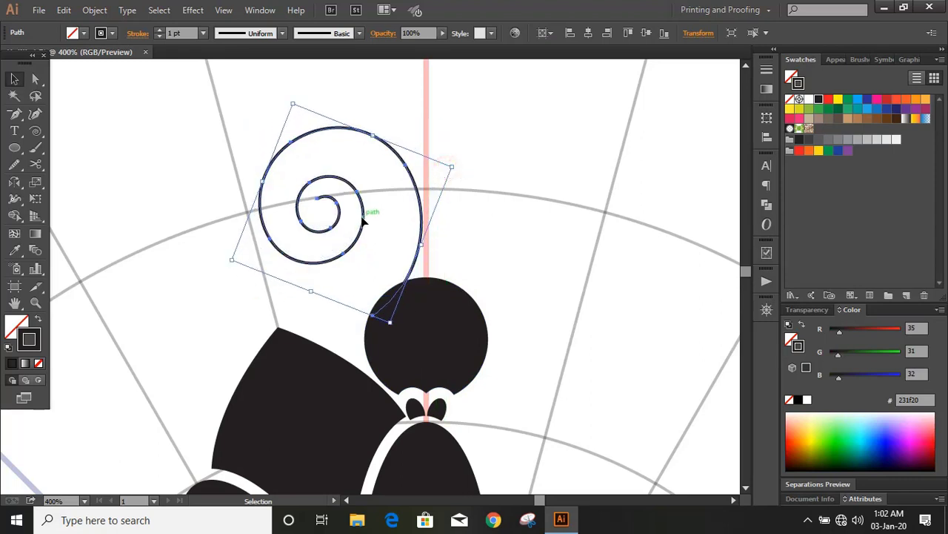
left_click_drag(365, 222, 371, 239)
key("Left")
key("Left")
key("Left")
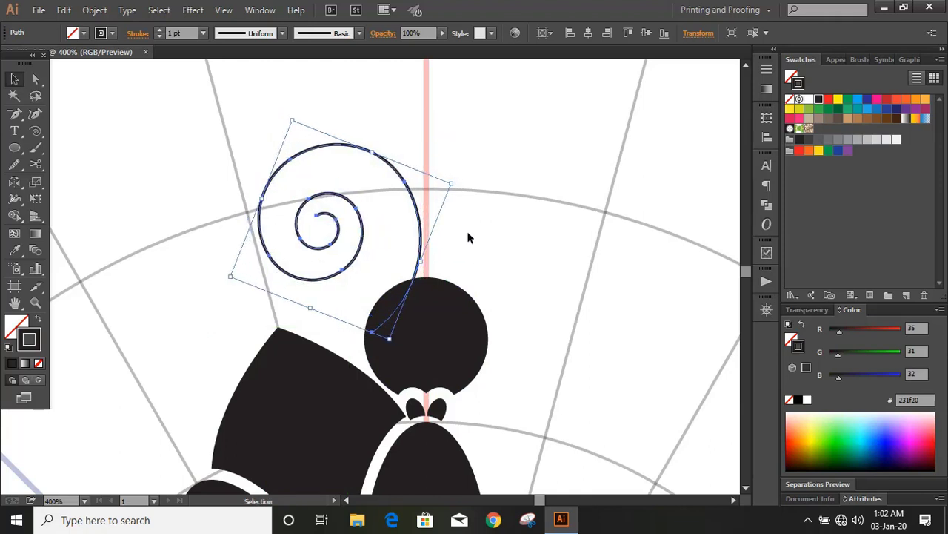
Cut the spiral's outer curve above the circle with the Scissors tool and delete the tail segment below the cut
left_click(467, 237)
key("ctrl+plus")
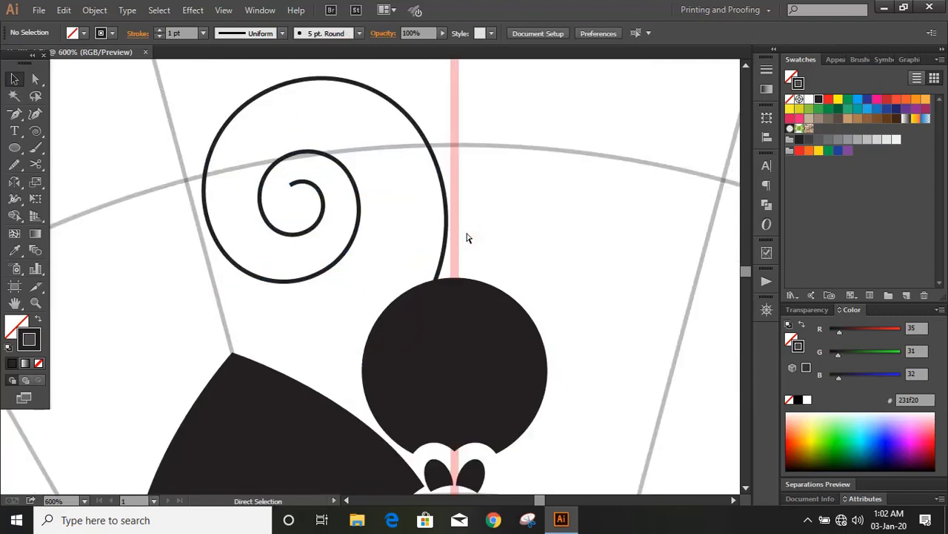
key("ctrl+plus")
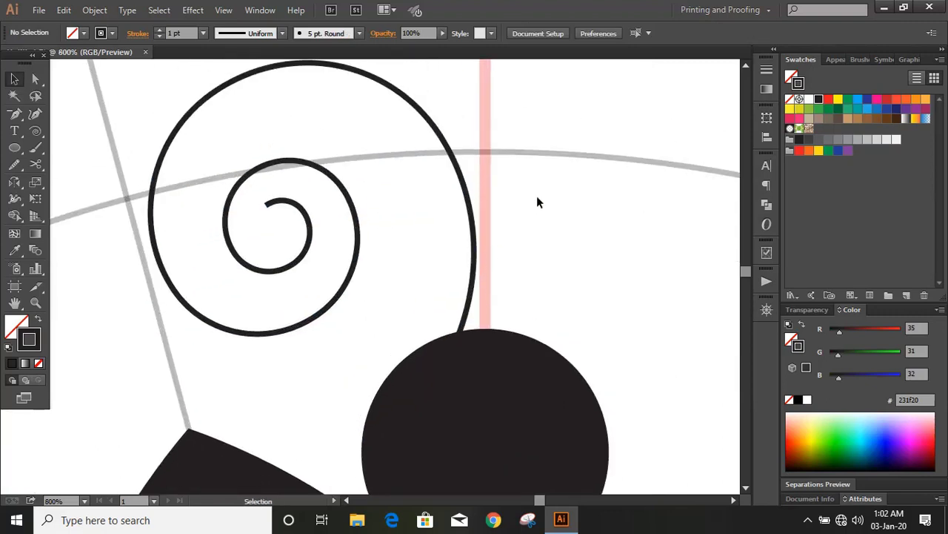
left_click(474, 213)
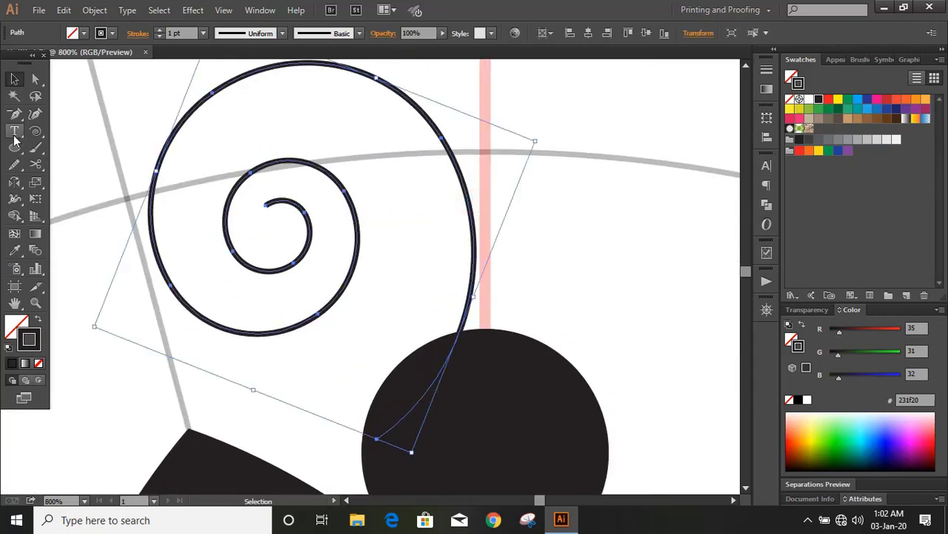
left_click(35, 164)
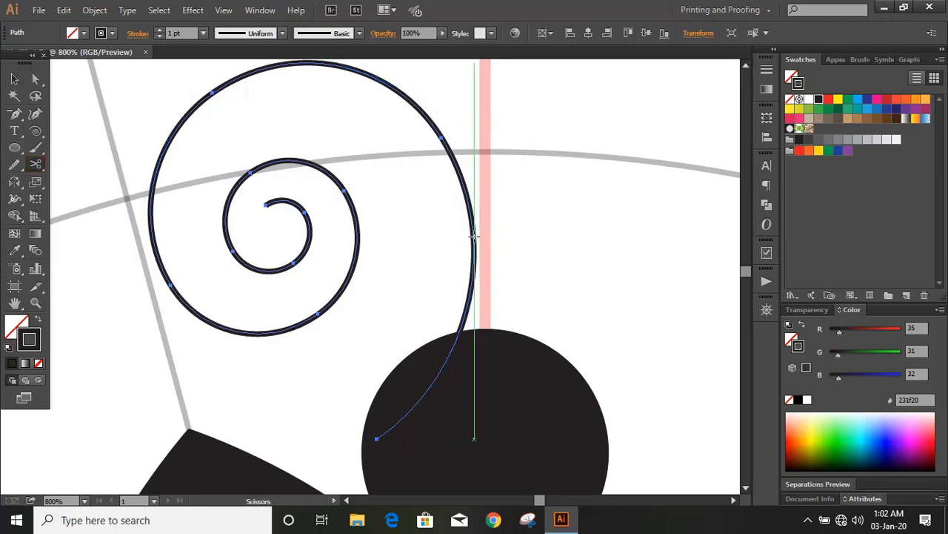
left_click(475, 235)
key("v")
left_click(397, 189)
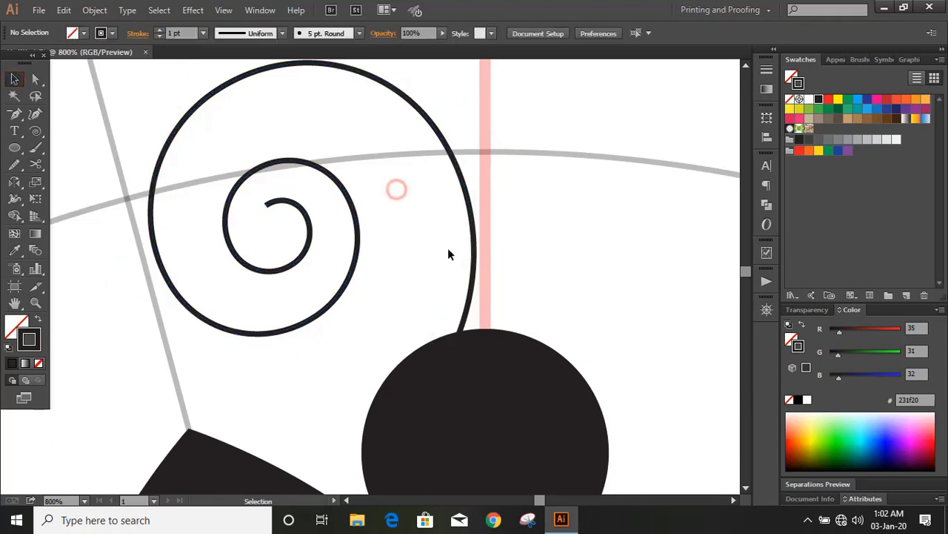
left_click(472, 277)
key("Delete")
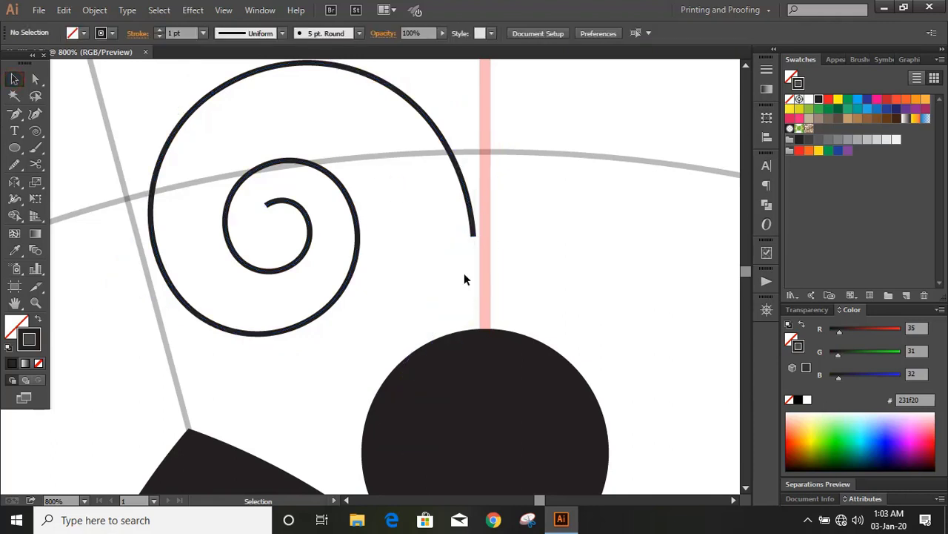
Extend the spiral's cut outer end with a straight vertical Pen segment down into the black circle
left_click(14, 114)
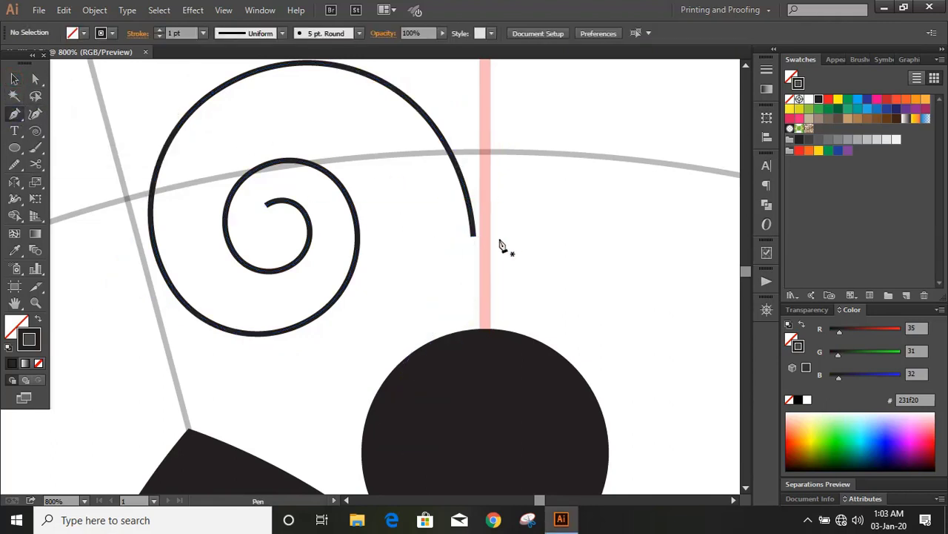
left_click(473, 236)
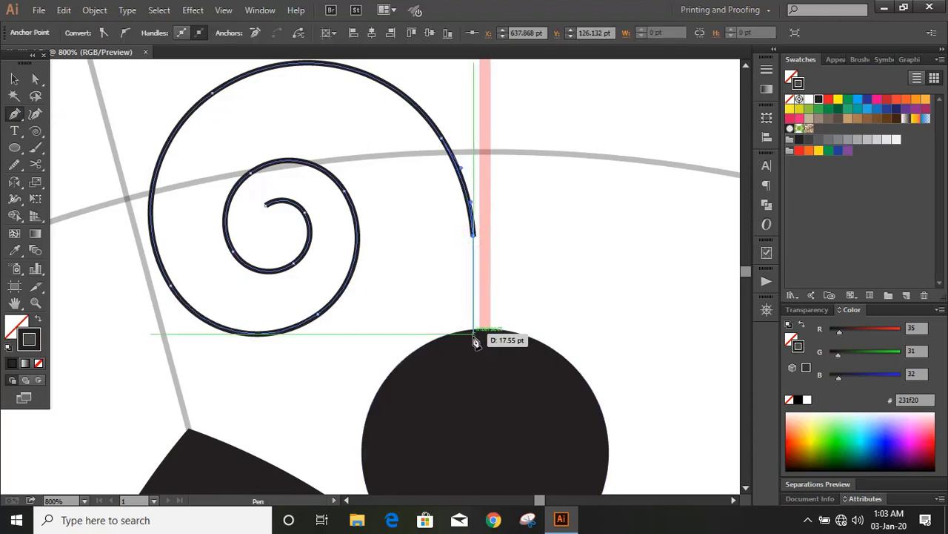
left_click(473, 340)
left_click(14, 79)
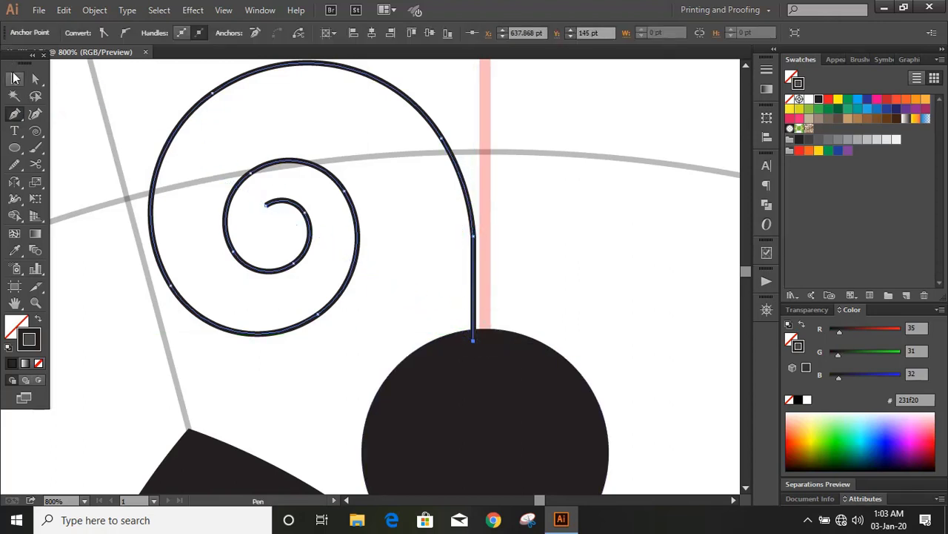
left_click(140, 99)
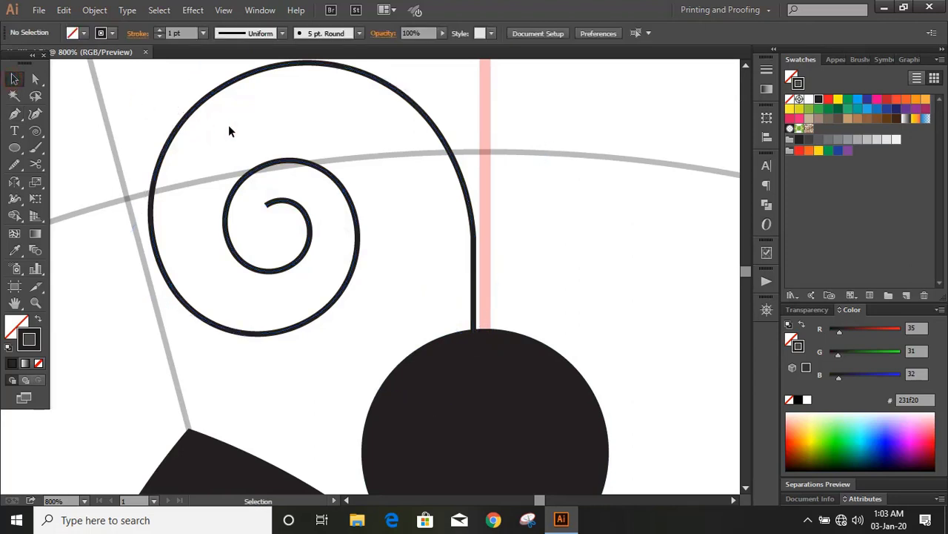
Round the corner where the spiral's outer curve meets the straight stem
left_click(448, 154)
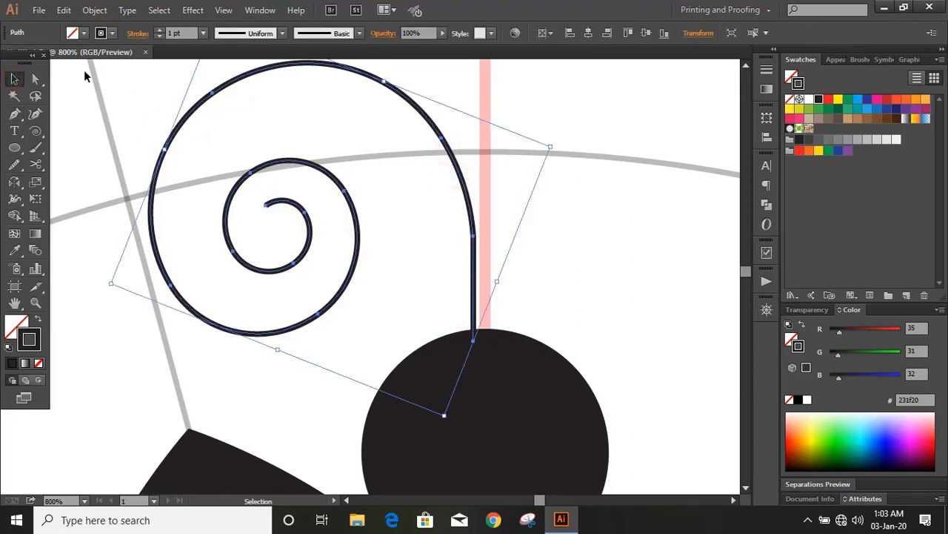
left_click(35, 79)
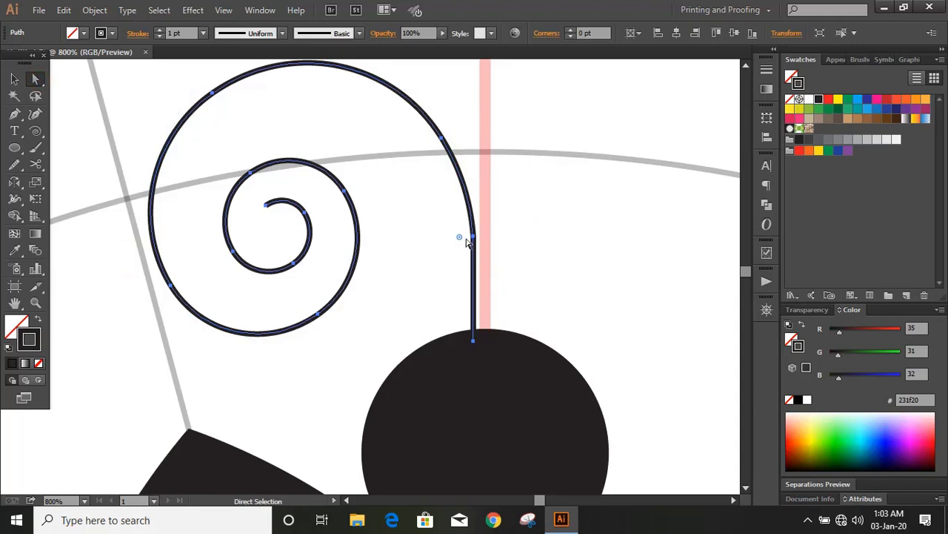
left_click_drag(459, 240, 125, 271)
left_click(14, 78)
left_click(81, 128)
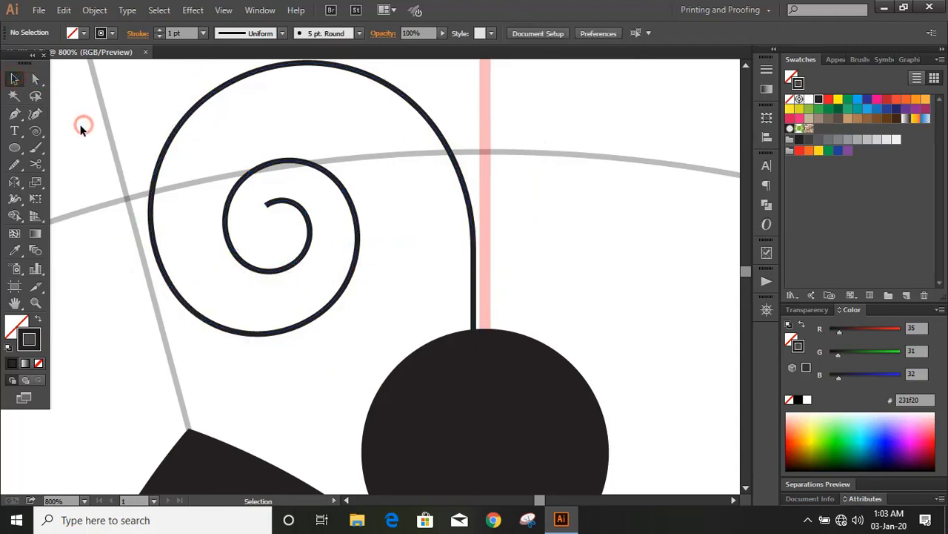
Cut the spiral's innermost turn at its lower-right anchor with the Scissors tool and delete the inner end segment
left_click(219, 327)
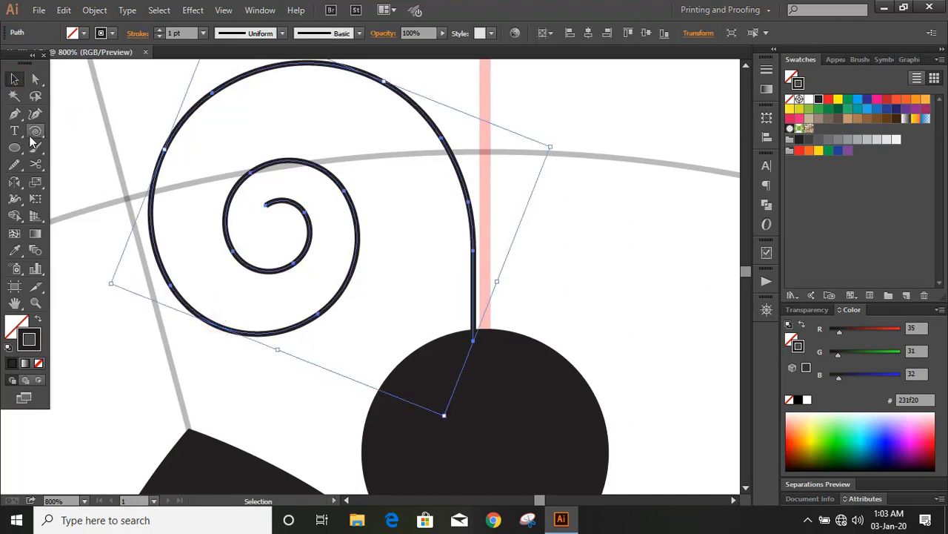
left_click(37, 165)
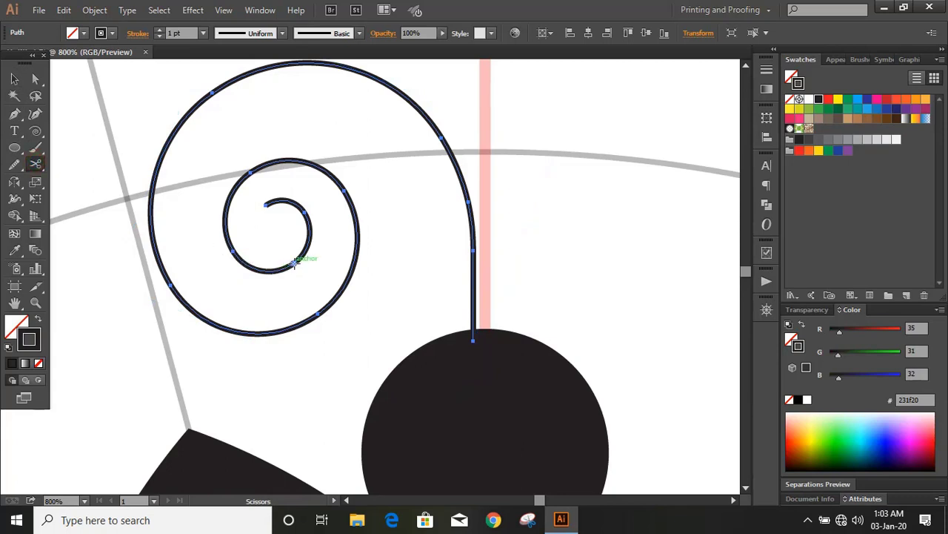
left_click(294, 263)
left_click(15, 78)
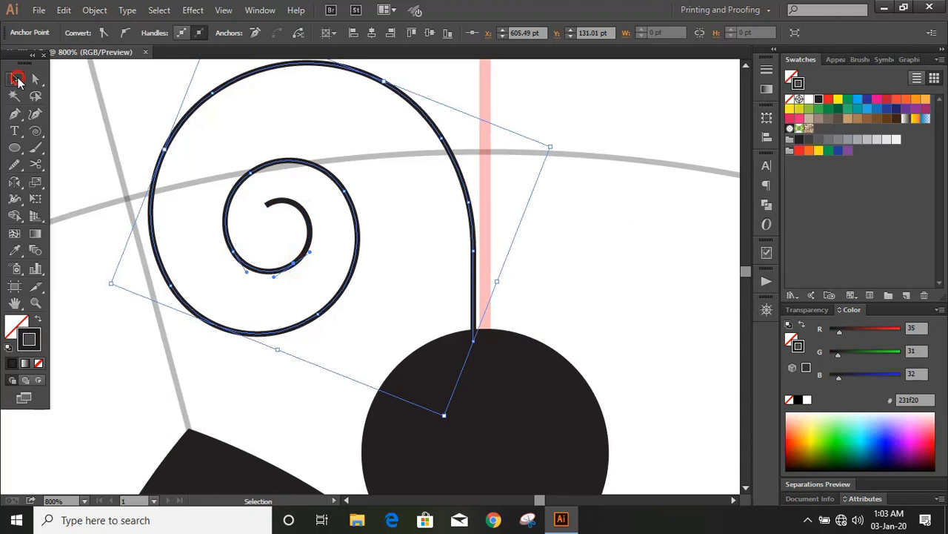
left_click(374, 207)
left_click(309, 220)
key("Delete")
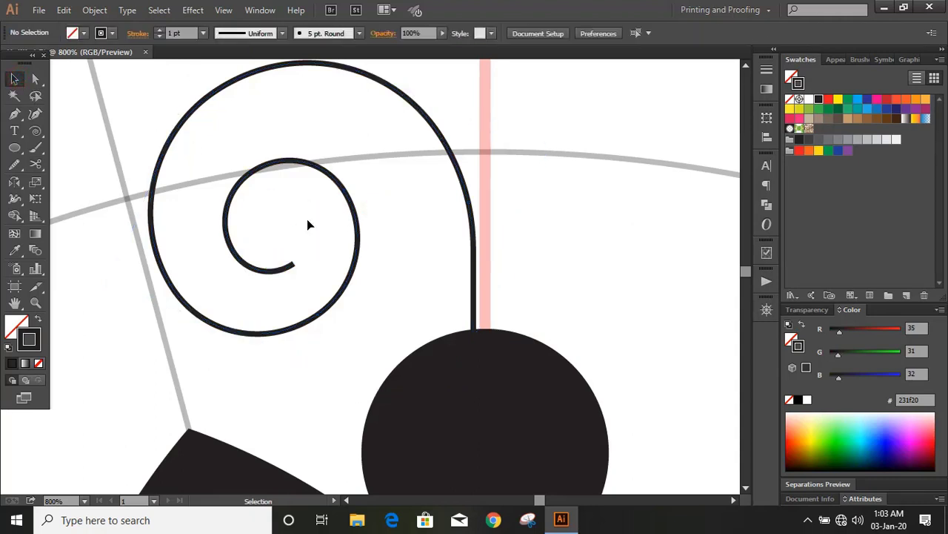
Set the spiral's stroke weight to 7 pt
key("ctrl+minus")
key("ctrl+minus")
key("ctrl+minus")
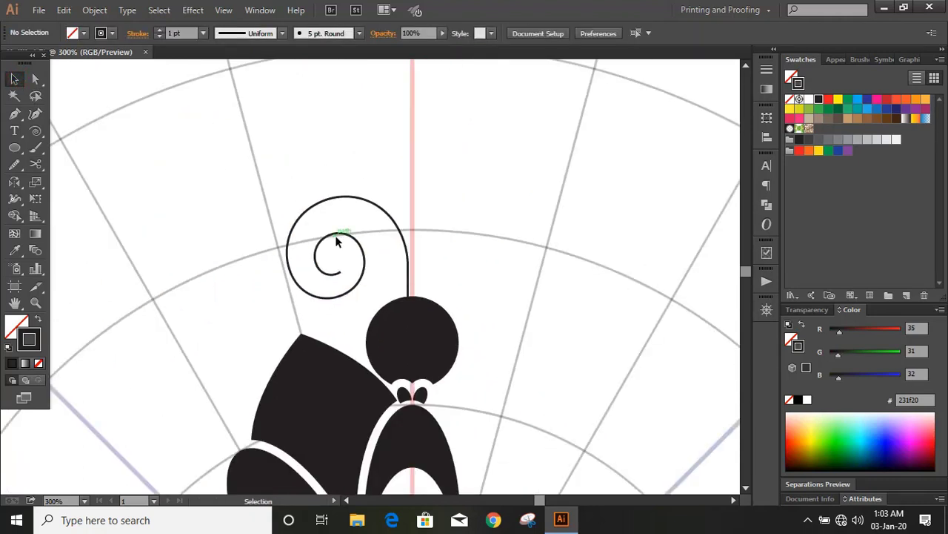
left_click(371, 199)
left_click(158, 30)
left_click(157, 30)
left_click(157, 30)
left_click(157, 29)
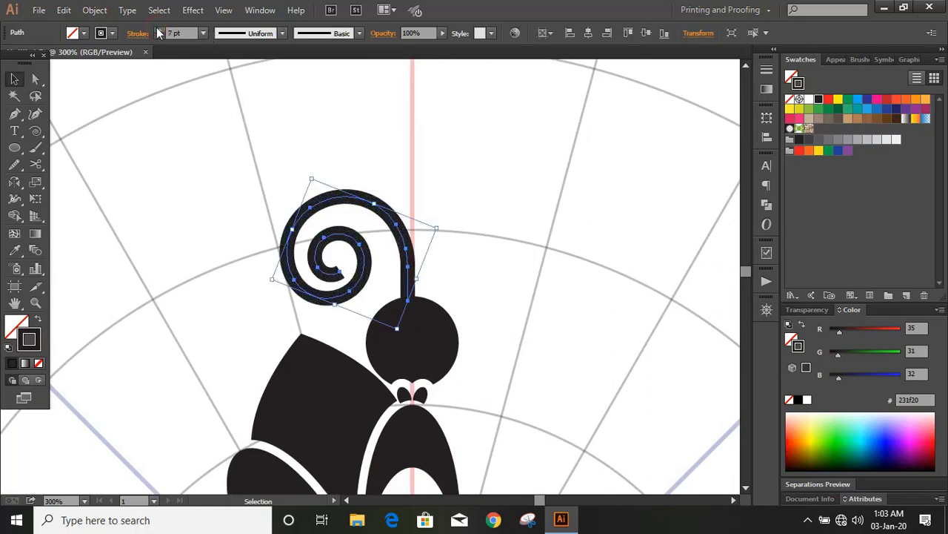
left_click(157, 30)
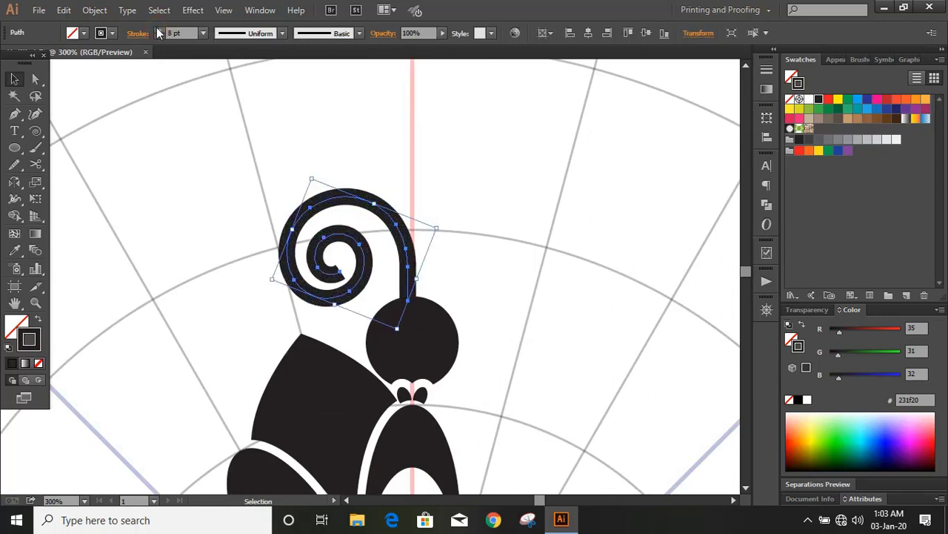
left_click(158, 36)
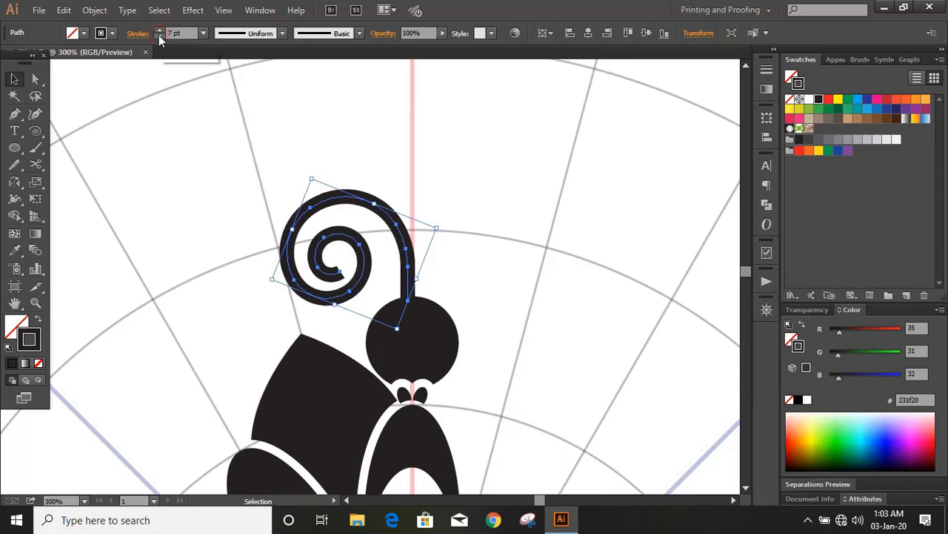
left_click(472, 279)
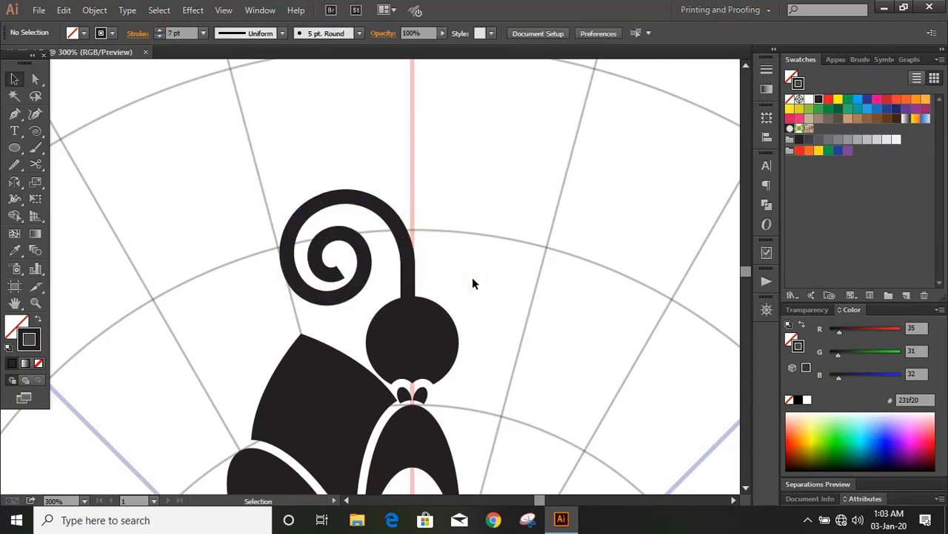
Narrow the thick spiral from both sides so its stem stands clear to the left of the red axis
key("ctrl+equal")
key("ctrl+equal")
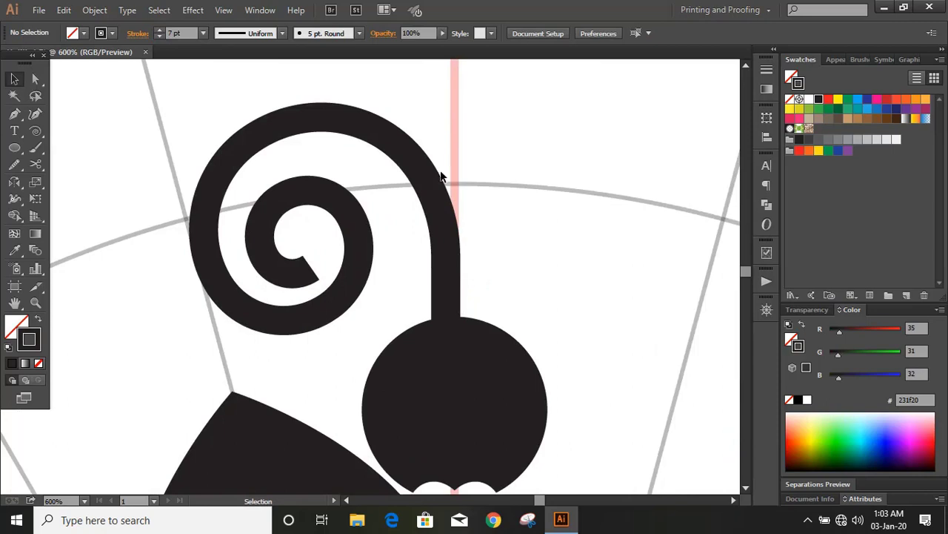
left_click(428, 179)
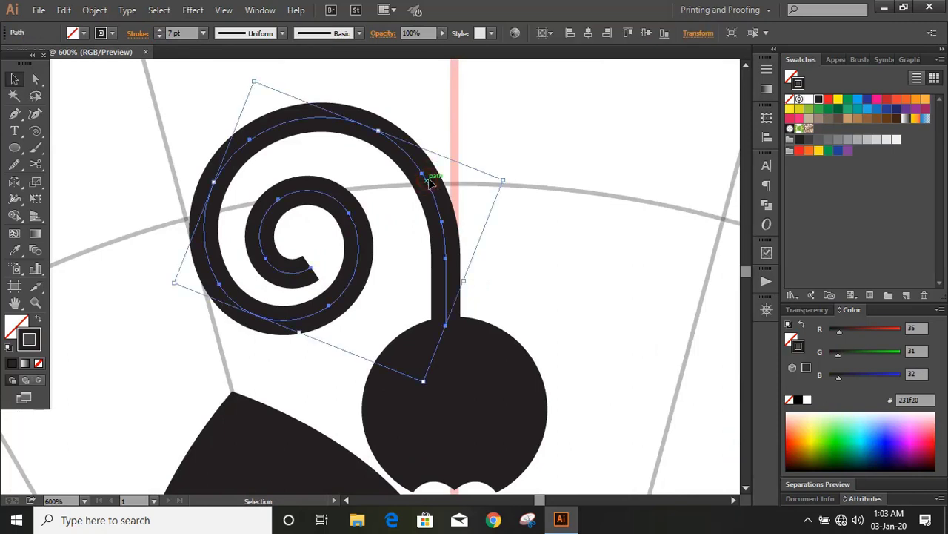
left_click_drag(465, 278, 445, 277)
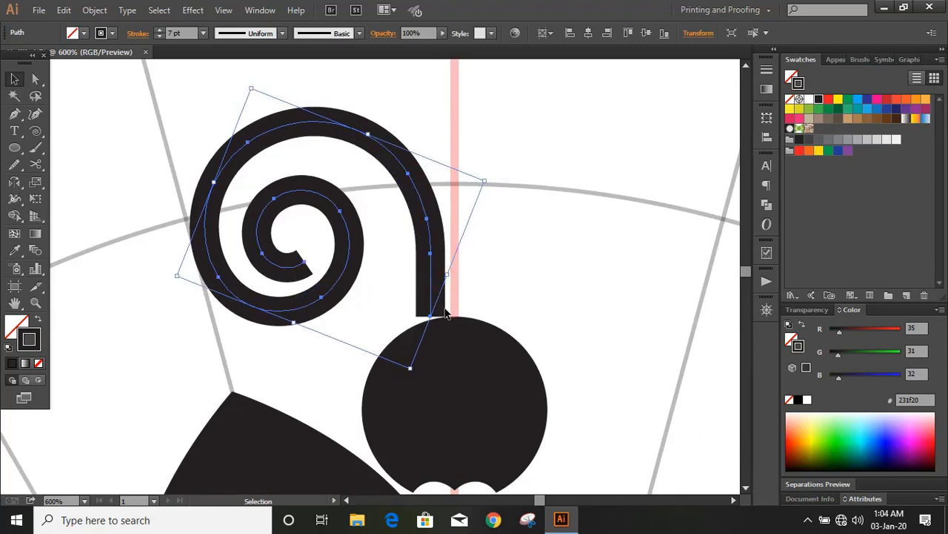
left_click_drag(214, 183, 226, 188)
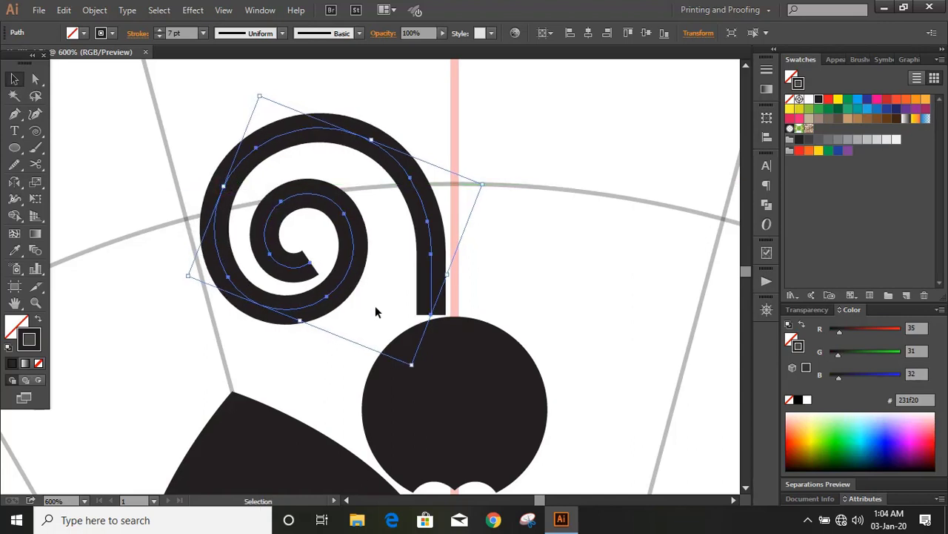
left_click(523, 284)
Lengthen the spiral's stem with a straight Pen segment so it ends inside the black circle
left_click(435, 234)
left_click(14, 113)
left_click_drag(432, 316, 432, 360)
left_click(14, 79)
left_click(125, 162)
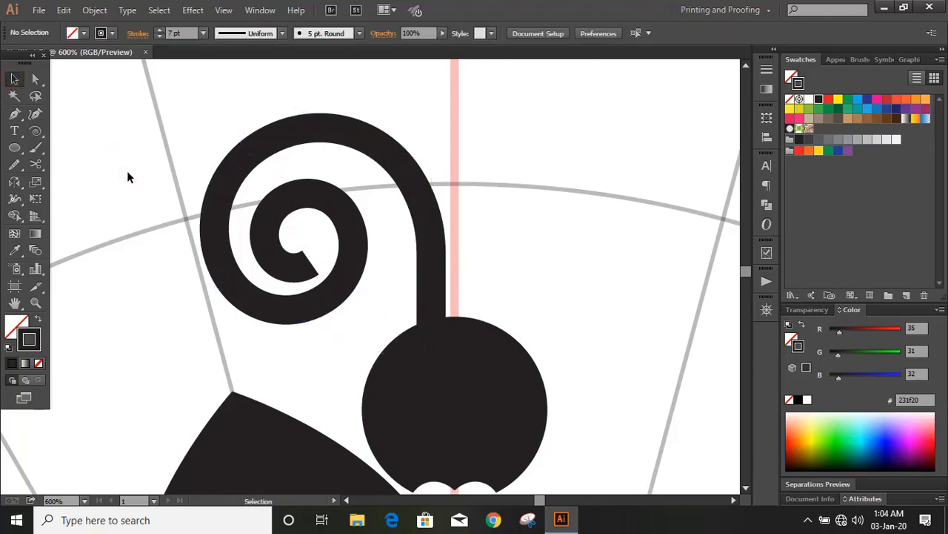
Expand the stroked spiral into a filled outline shape
left_click(277, 205)
left_click(95, 9)
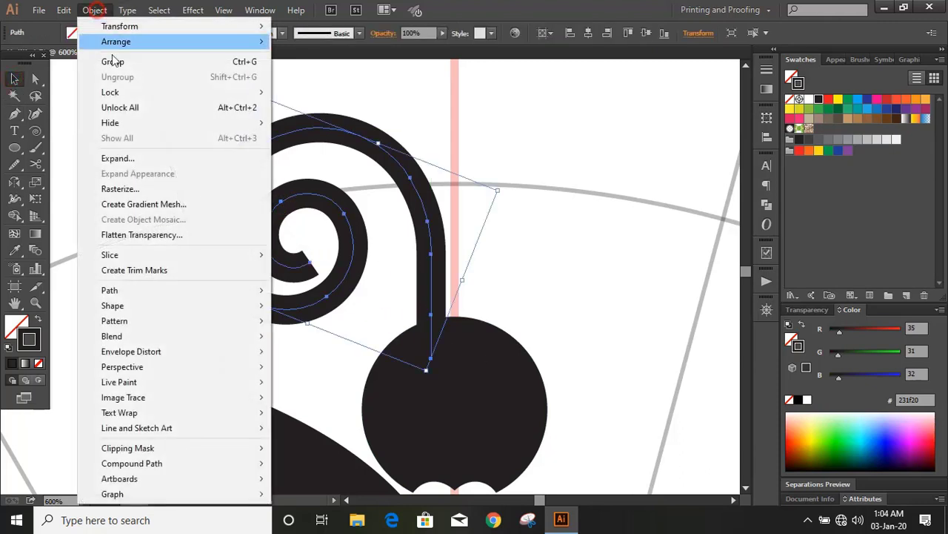
left_click(118, 158)
left_click(438, 335)
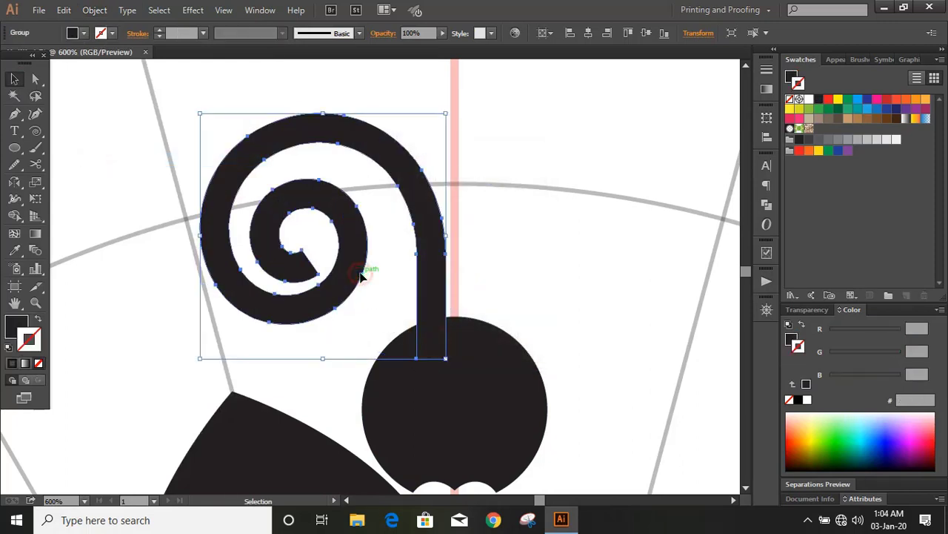
left_click(379, 269)
Draw a black filled circle over the spiral's inner end and nudge it to cover the blunt tip
left_click(15, 147)
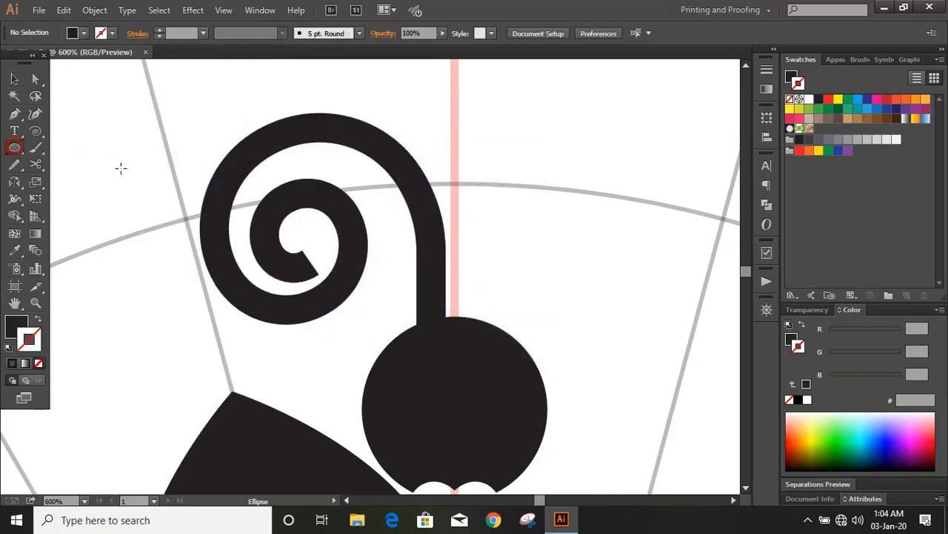
left_click_drag(292, 236, 310, 274)
left_click(14, 78)
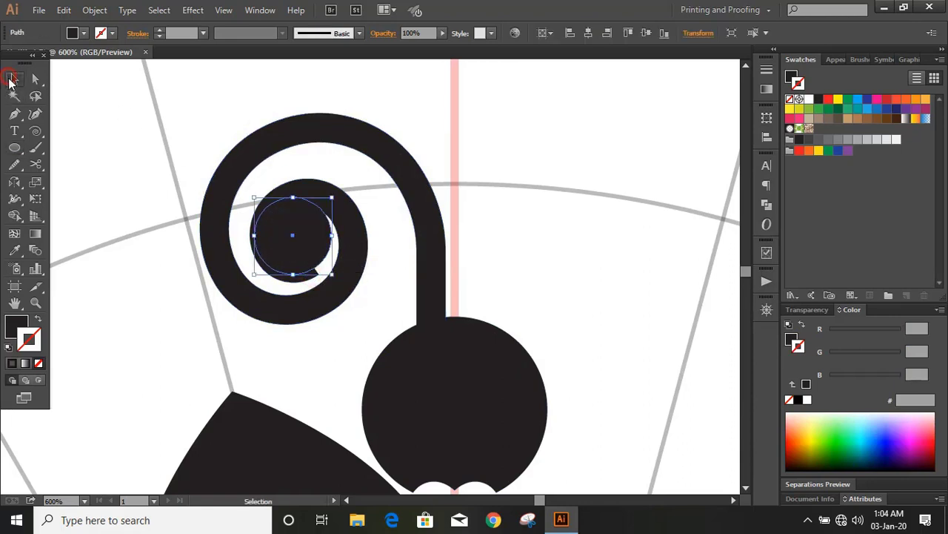
left_click(97, 126)
left_click_drag(320, 242, 318, 250)
Unite the small center circle and the expanded spiral into one shape with Pathfinder
key("ctrl+plus")
key("ctrl+plus")
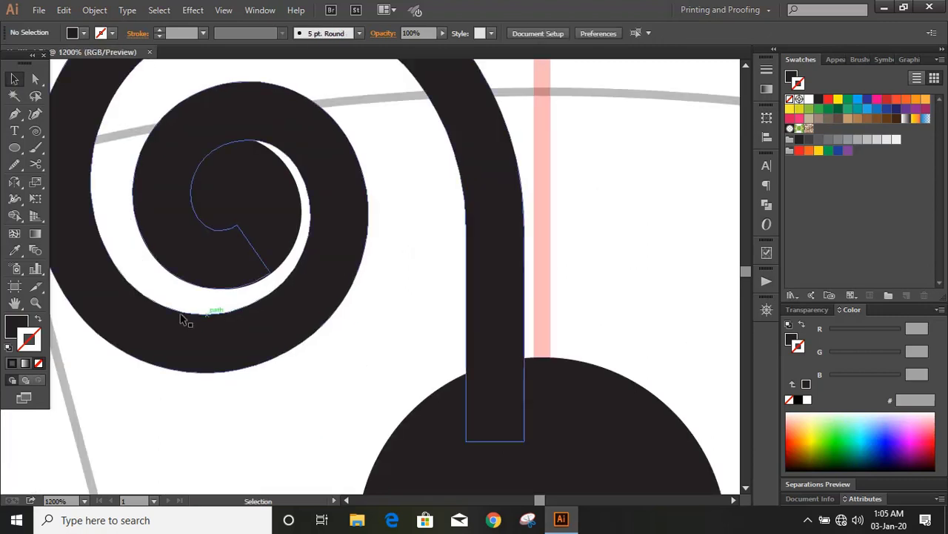
left_click(174, 222)
left_click(312, 326, "shift")
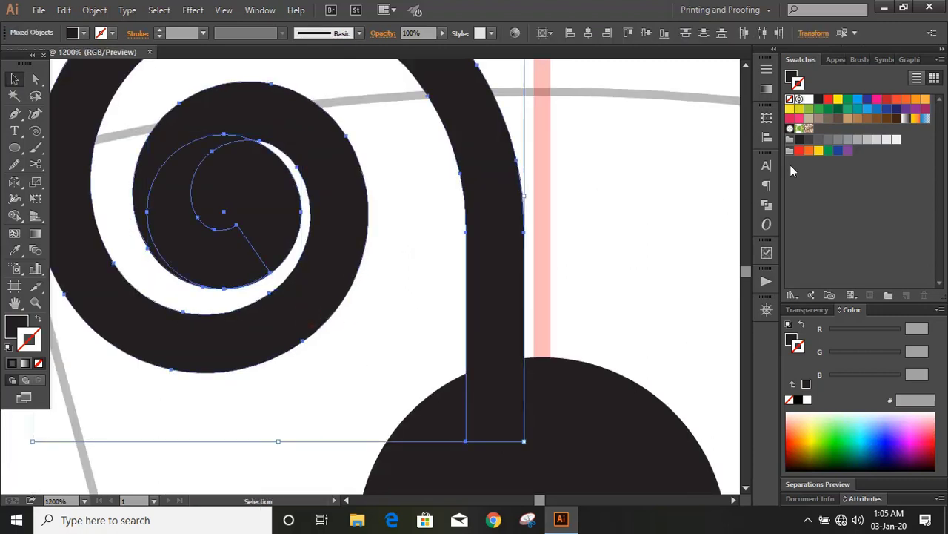
left_click(766, 209)
left_click(604, 186)
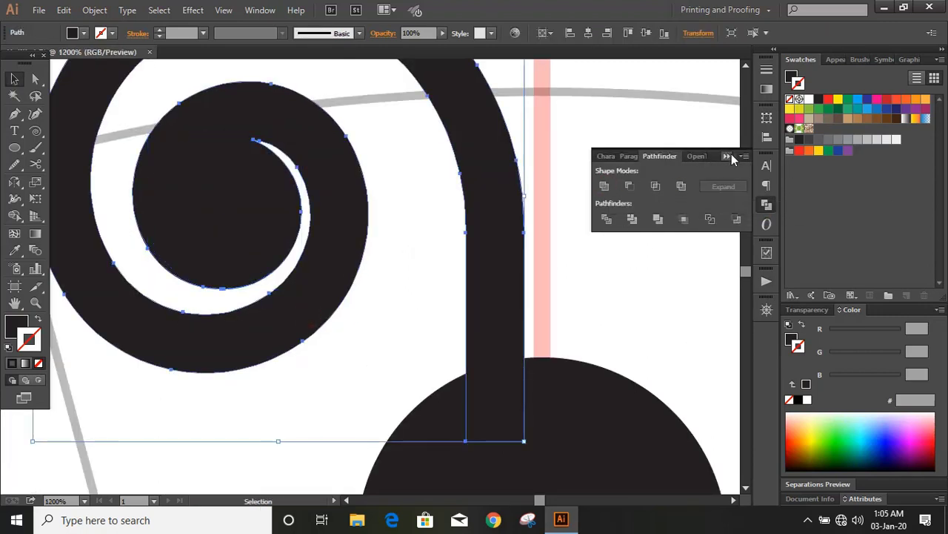
left_click(729, 154)
left_click(659, 215)
Reflect a copy of the spiral across the red vertical axis to make a symmetrical pair
key("ctrl+minus")
key("ctrl+minus")
key("ctrl+minus")
left_click(377, 190)
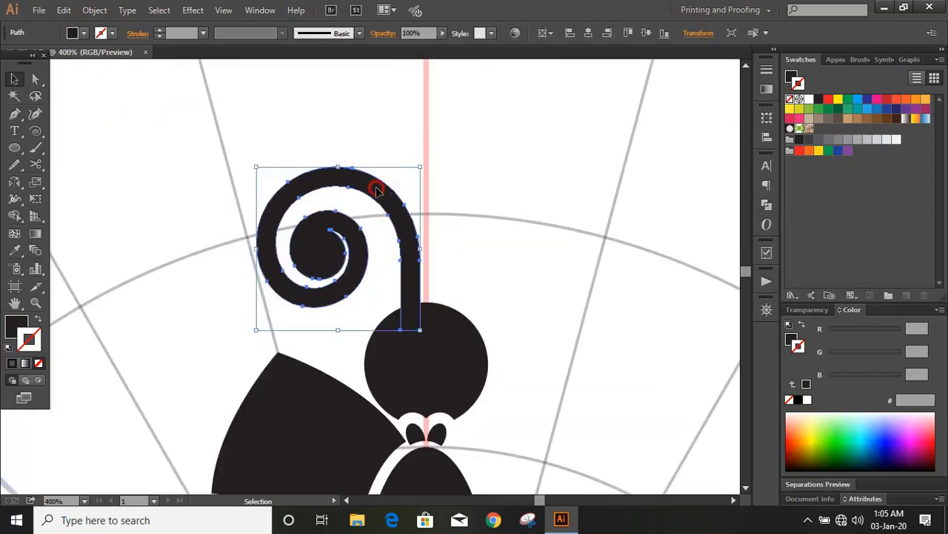
left_click(14, 182)
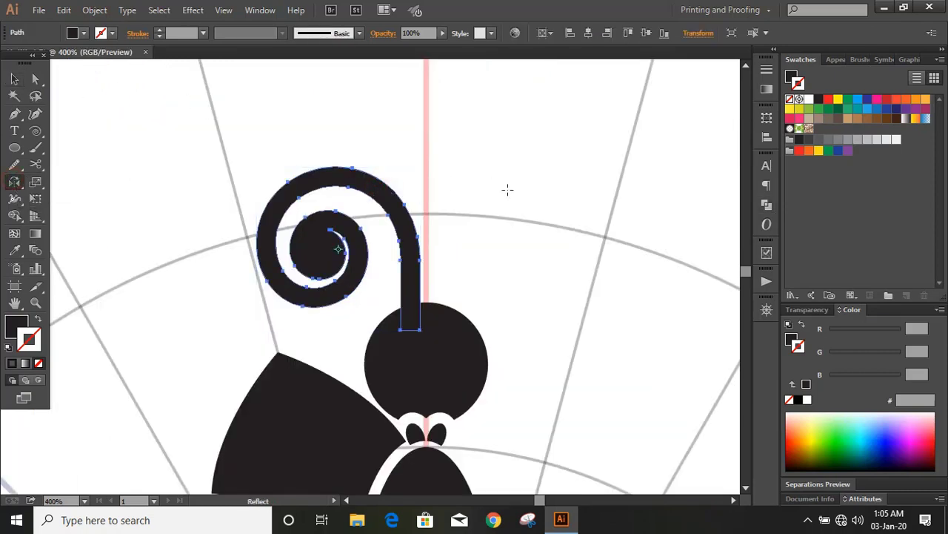
left_click(426, 213, "alt")
left_click(777, 334)
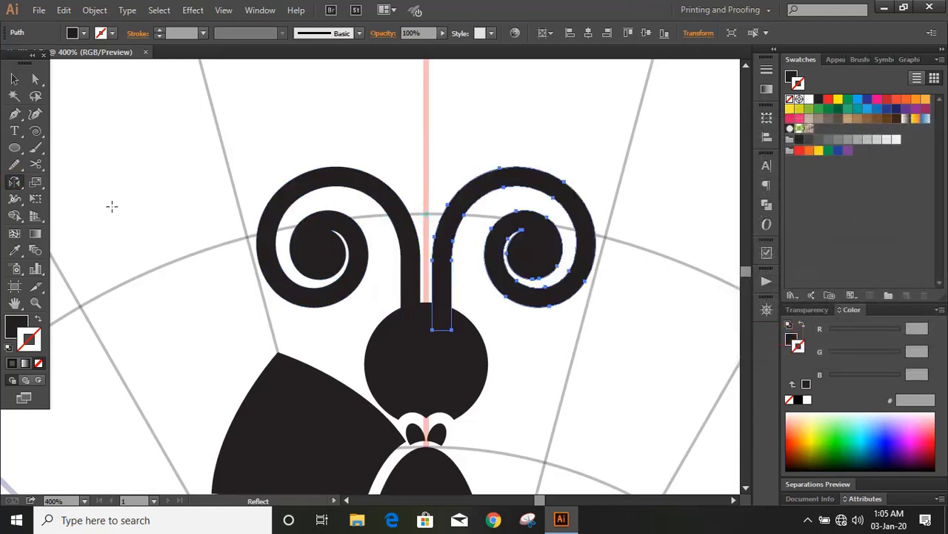
key("v")
left_click(119, 157)
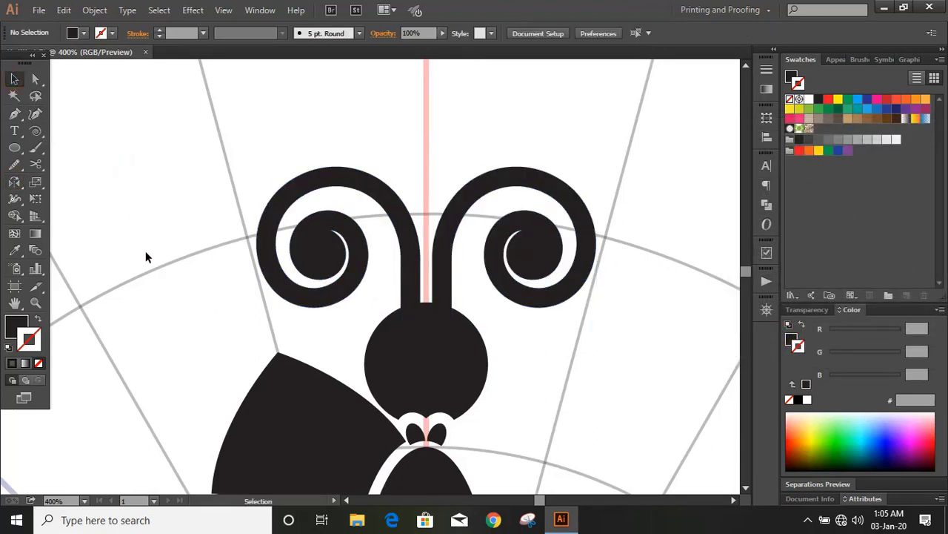
Draw a tall, narrow black ellipse on the red axis between the two spirals, rising above their tops
scroll(585, 359, "up", 4)
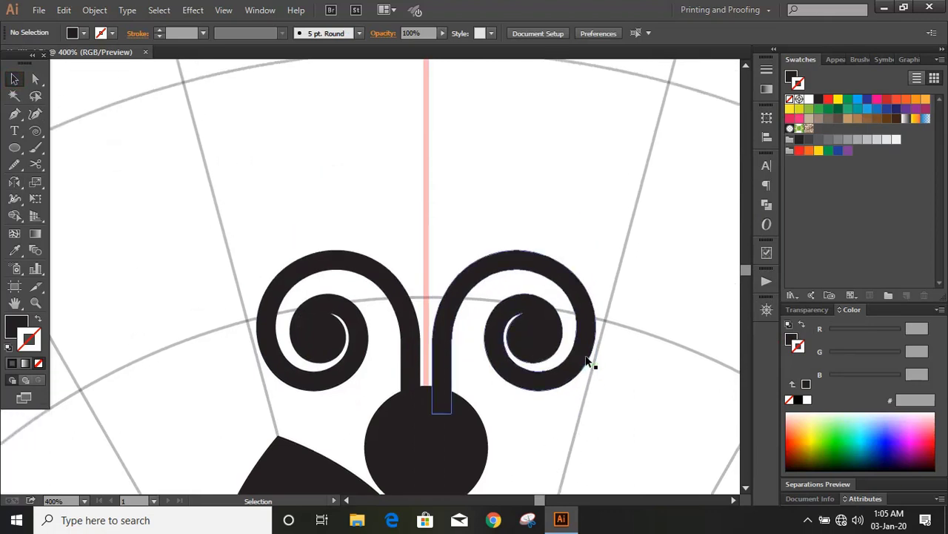
left_click(15, 148)
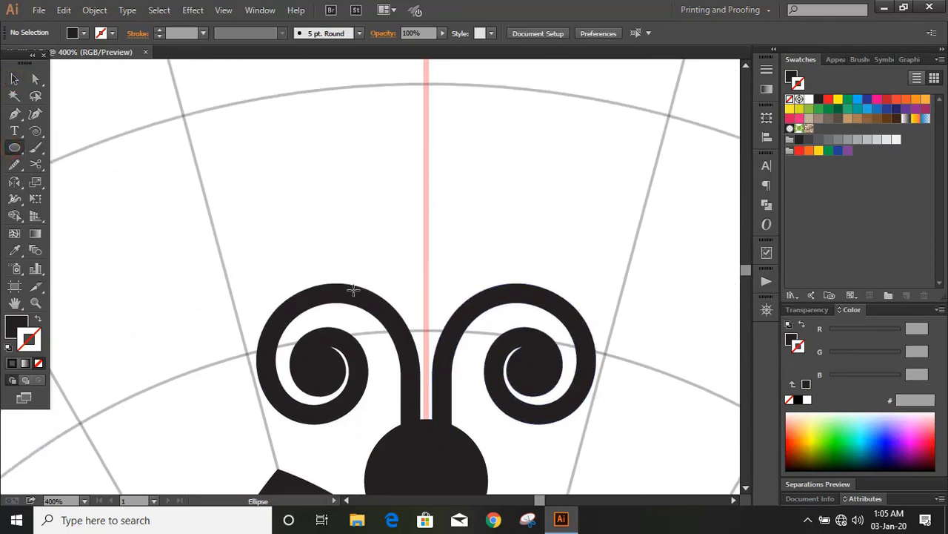
left_click_drag(406, 192, 443, 398)
left_click(14, 79)
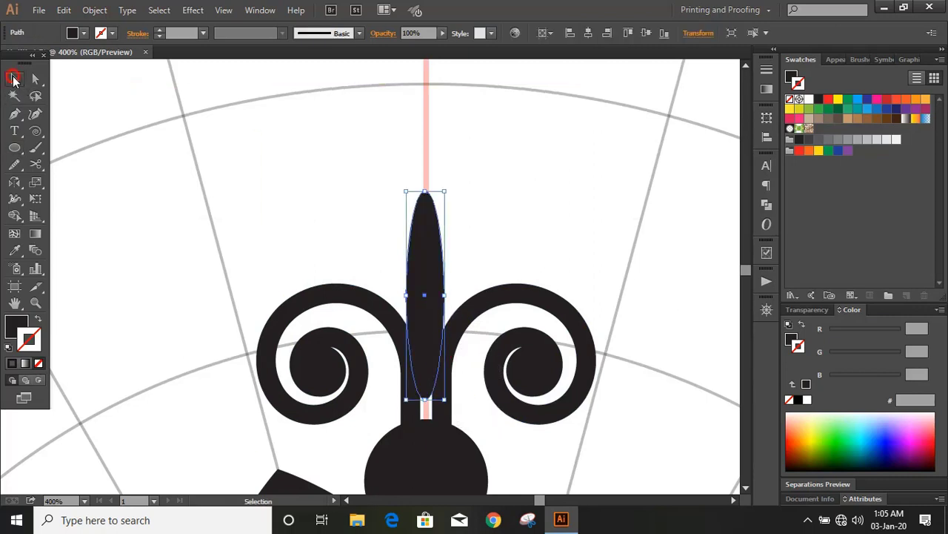
Widen the central black ellipse between the spirals and centre it horizontally on the red axis
left_click_drag(444, 295, 465, 304)
mouse_move(444, 269)
left_mouse_down()
mouse_move(430, 206)
mouse_move(434, 264)
left_mouse_up()
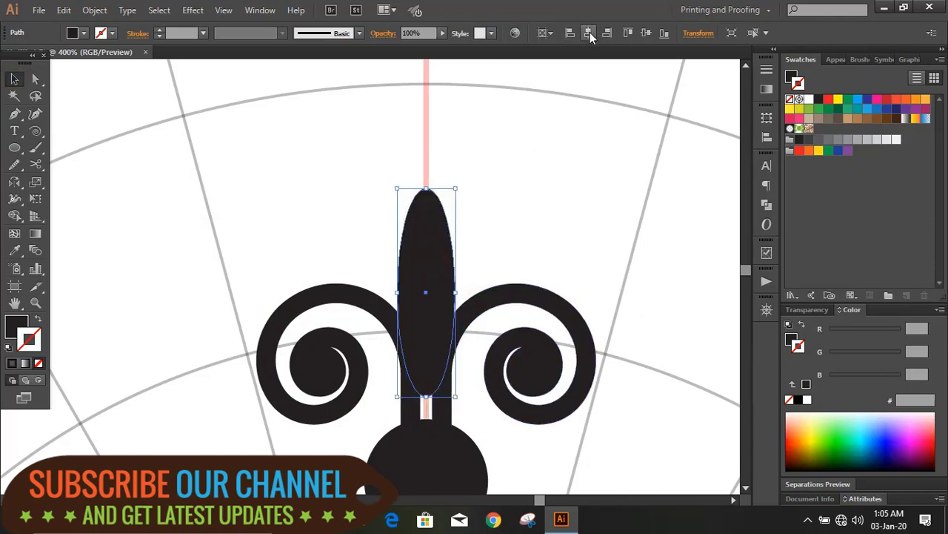
left_click(479, 234)
Convert the central ellipse's lowest anchor point to a corner so the shape ends in a sharp tip
left_click(438, 248)
left_click(35, 78)
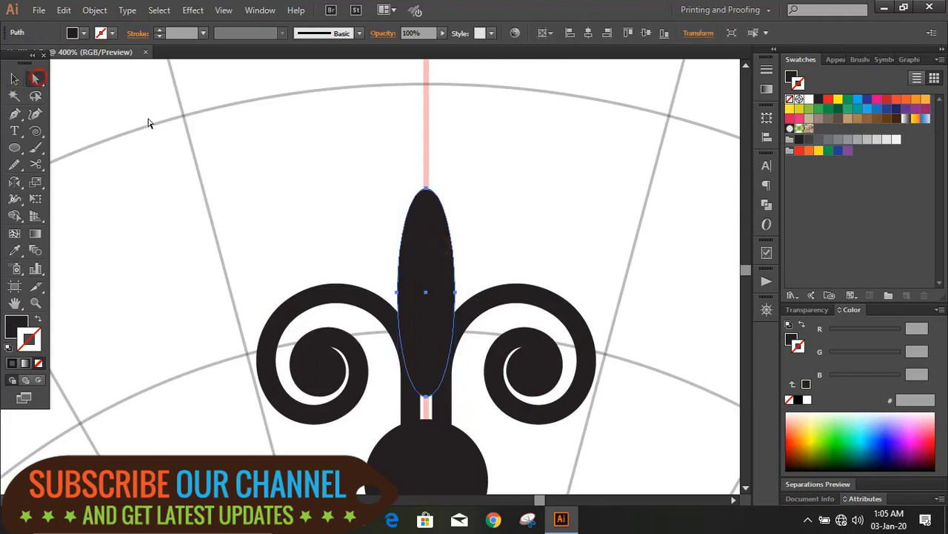
left_click(426, 397)
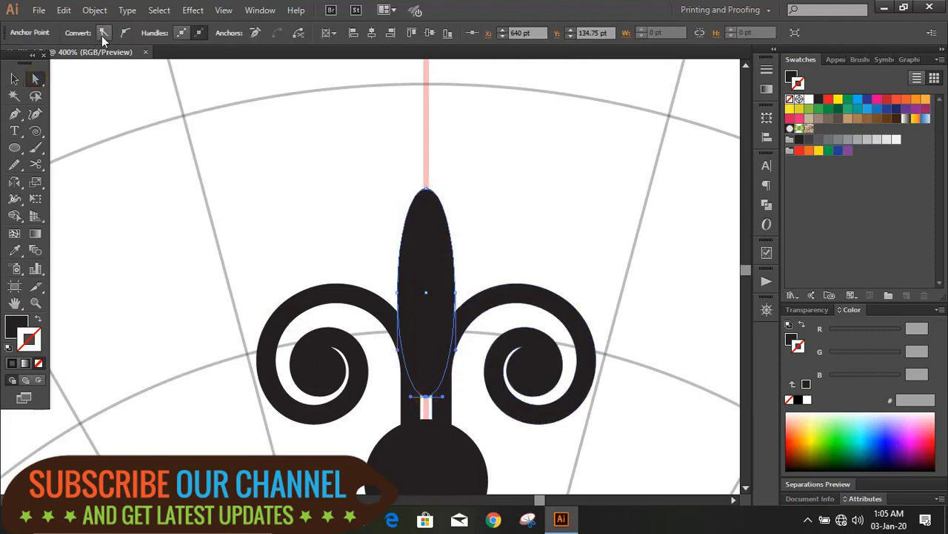
left_click(104, 33)
Select the two side anchor points of the pointed ellipse and nudge them upward to form a petal fuller near its top
left_click(413, 317)
left_click(469, 297, "shift")
key("Up")
key("Up")
key("Up")
key("Up")
key("Up")
key("Up")
key("Up")
key("Up")
key("Up")
key("Up")
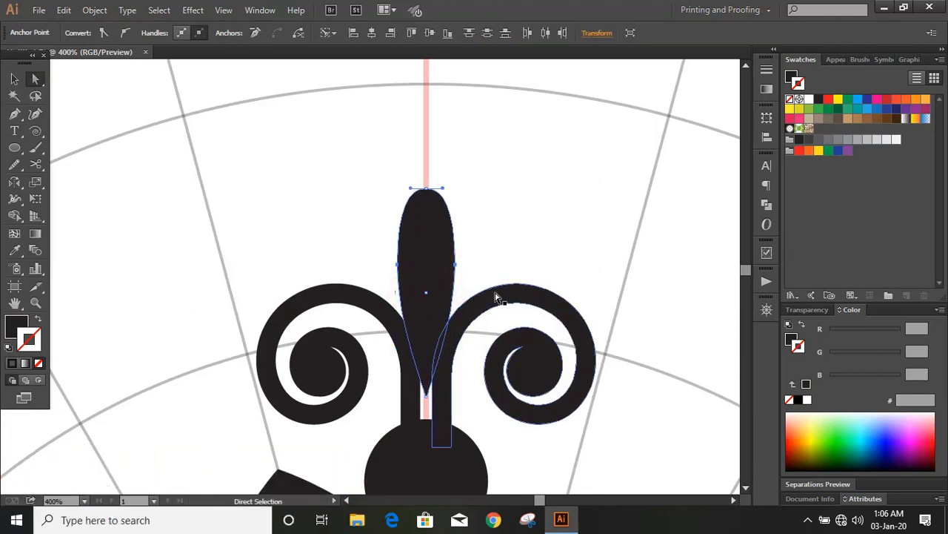
key("Up")
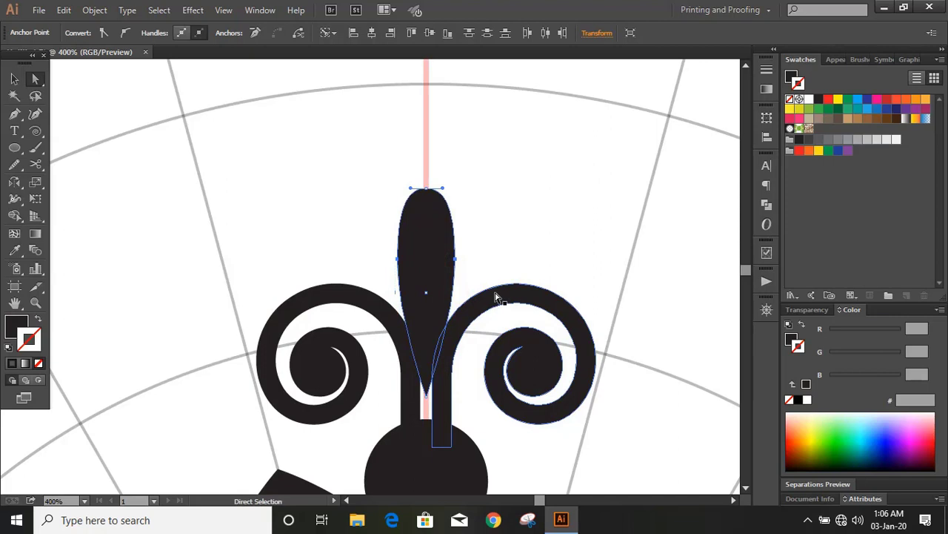
key("Down")
left_click(15, 79)
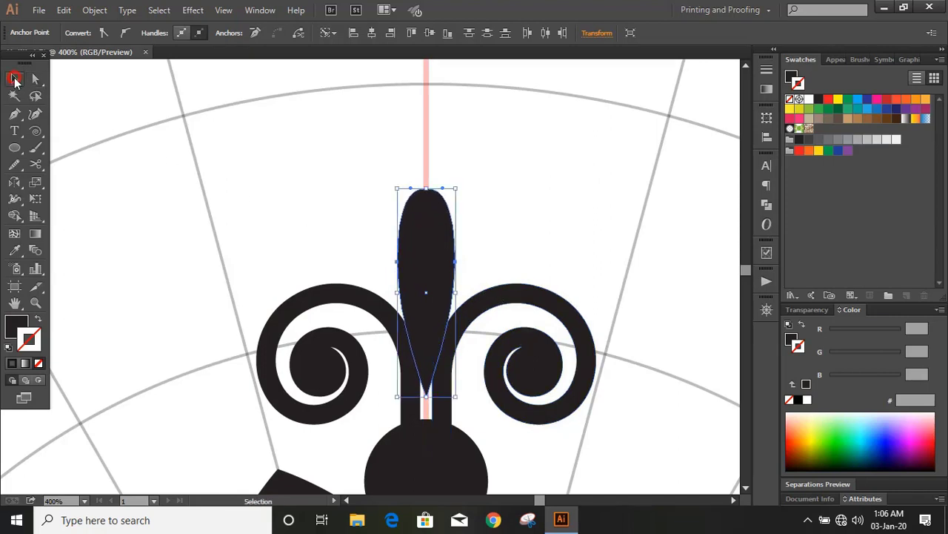
left_click(239, 84)
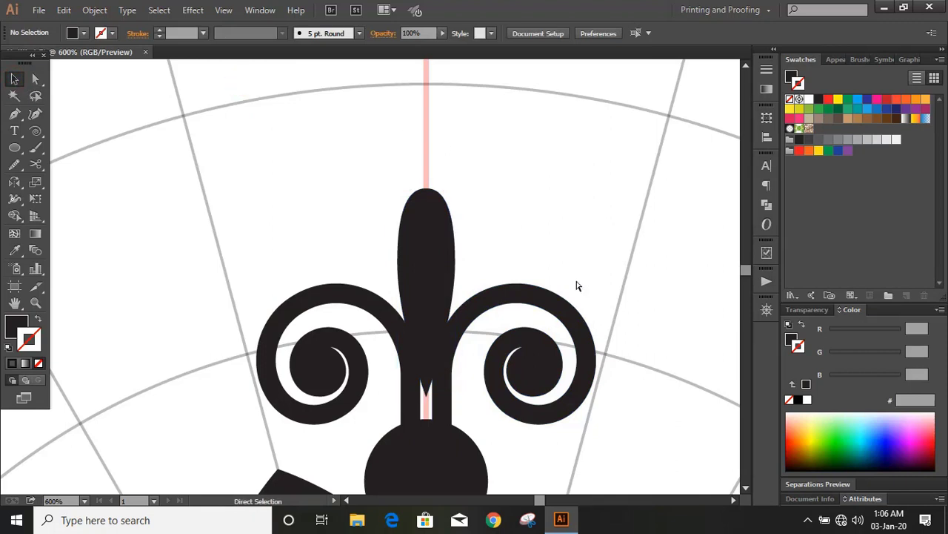
Stretch the central petal slightly downward so its pointed tip reaches further between the spiral stems
scroll(578, 286, "up", 1, "alt")
scroll(568, 236, "down", 2)
left_click(463, 208)
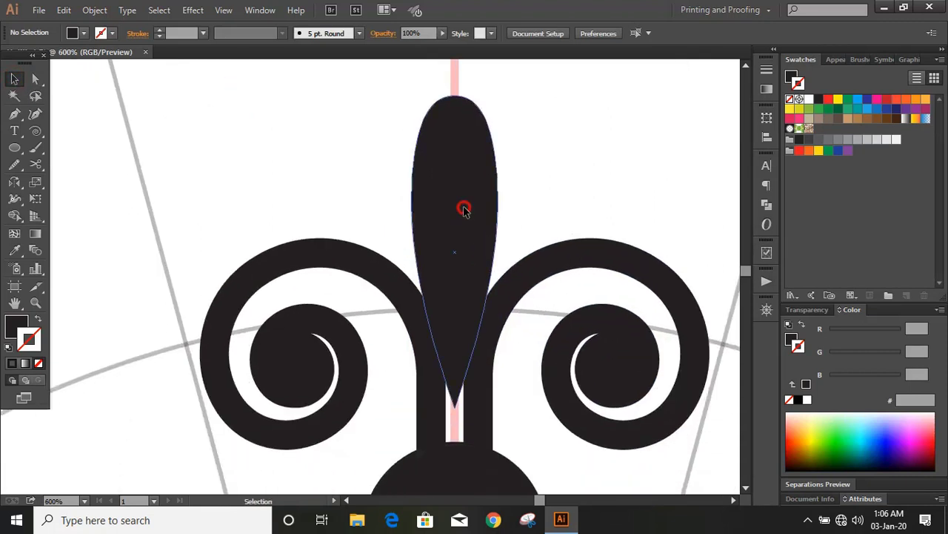
mouse_move(453, 408)
left_mouse_down()
mouse_move(452, 436)
mouse_move(453, 421)
left_mouse_up()
left_click(549, 182)
scroll(552, 185, "down", 1)
scroll(552, 185, "down", 1)
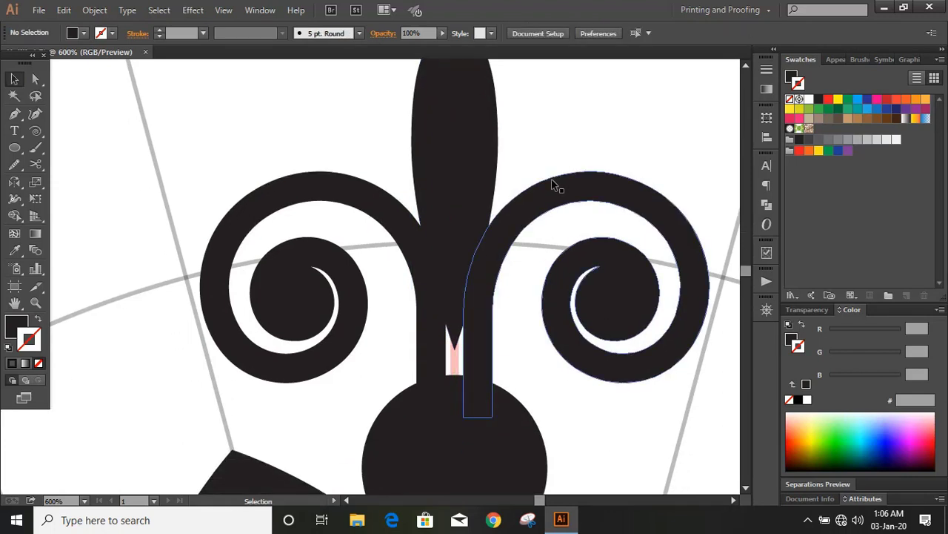
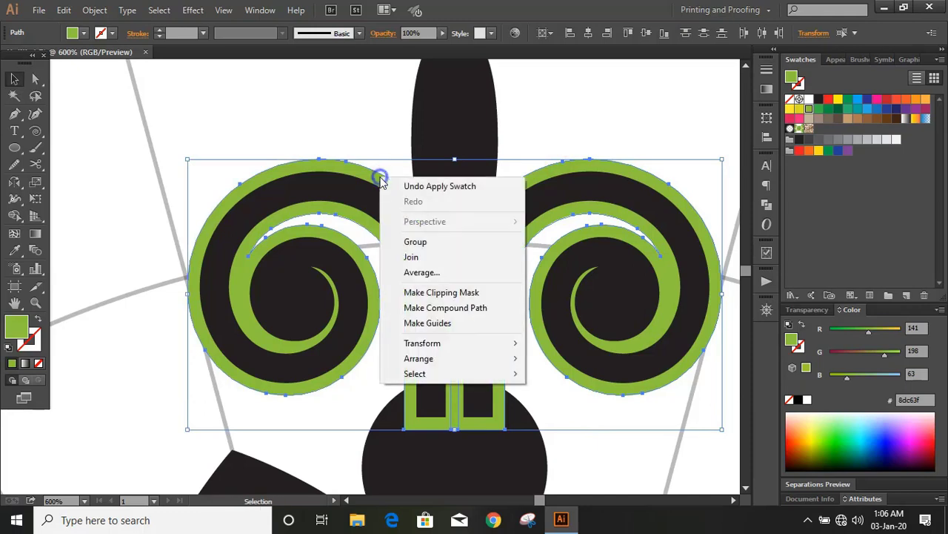
Bring the two green offset spiral shapes to the front and subtract them from the central petal with Minus Front
mouse_move(519, 359)
left_click(554, 360)
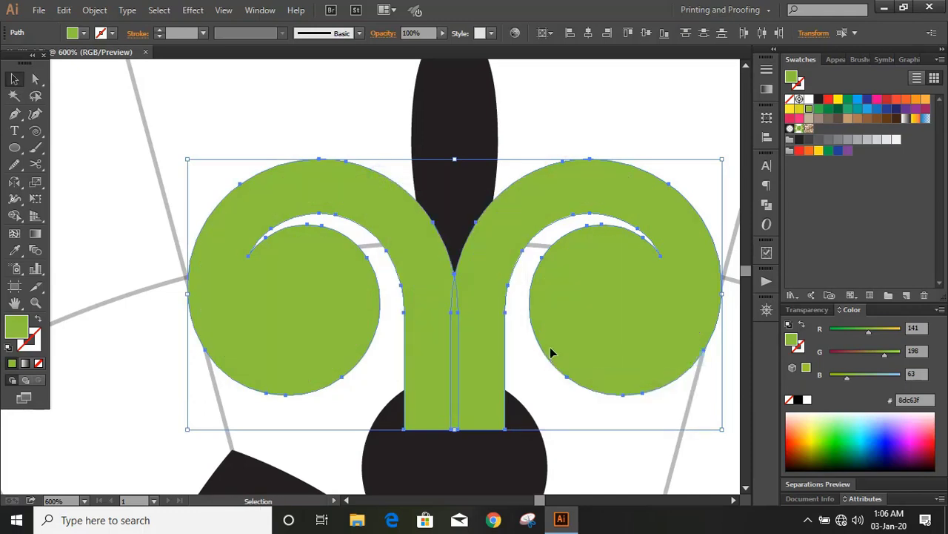
left_click(461, 167, "shift")
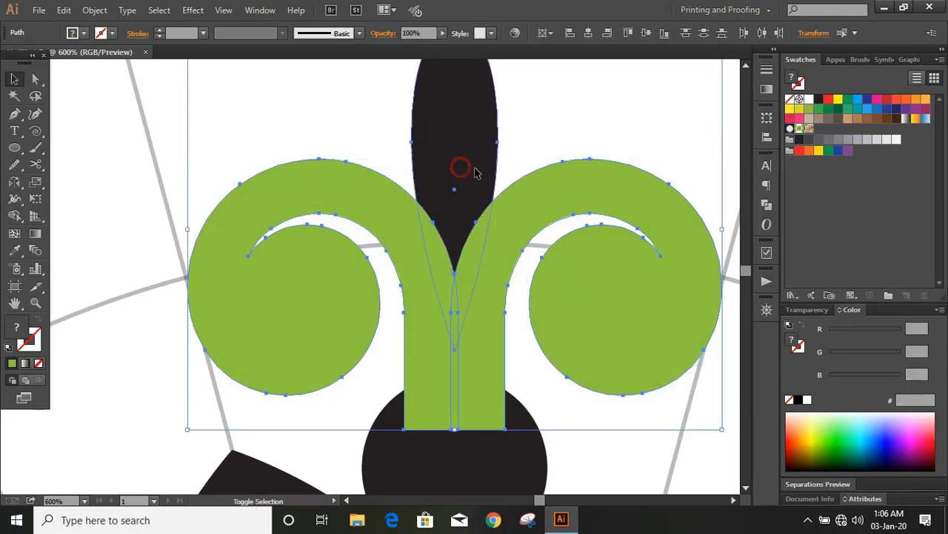
left_click(768, 204)
left_click(628, 188)
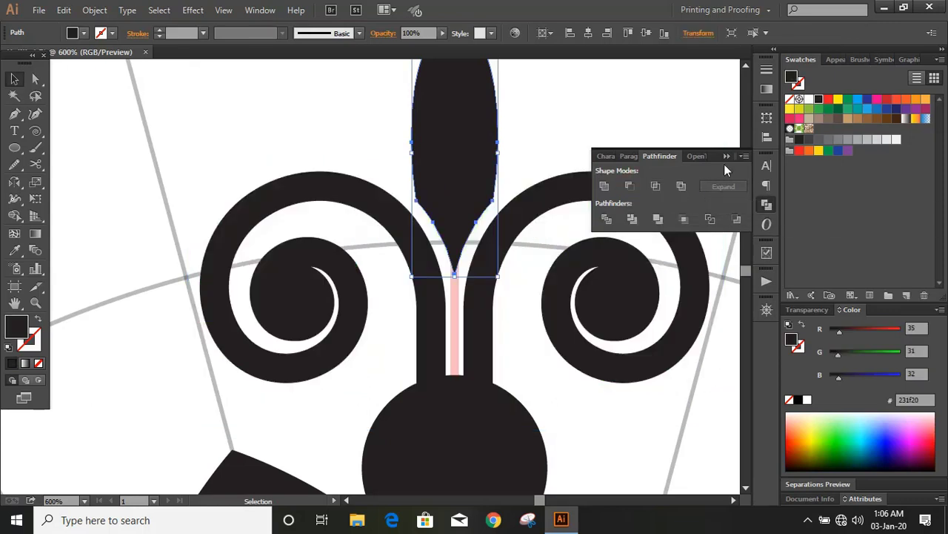
left_click(563, 142)
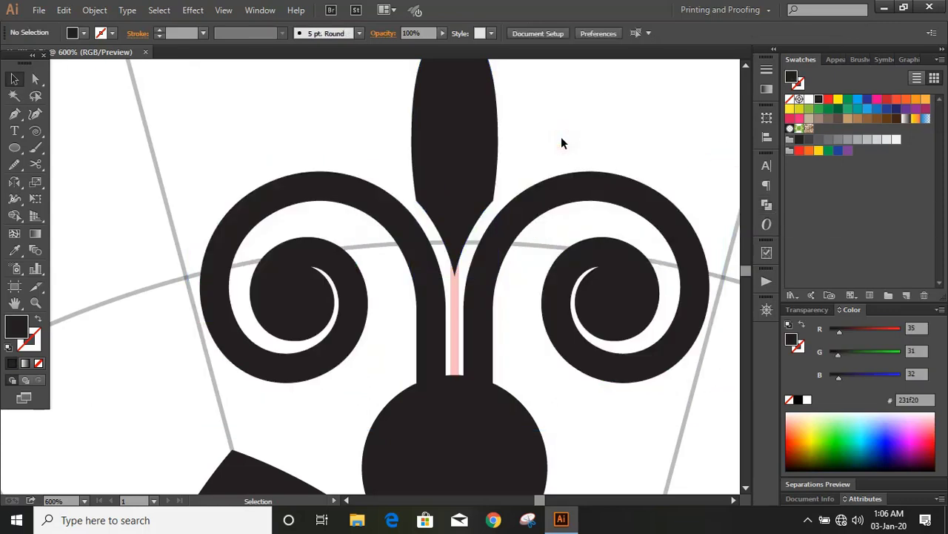
Create a 4 pt offset path with miter joins around the notched black circle below the spirals
scroll(569, 311, "down", 4)
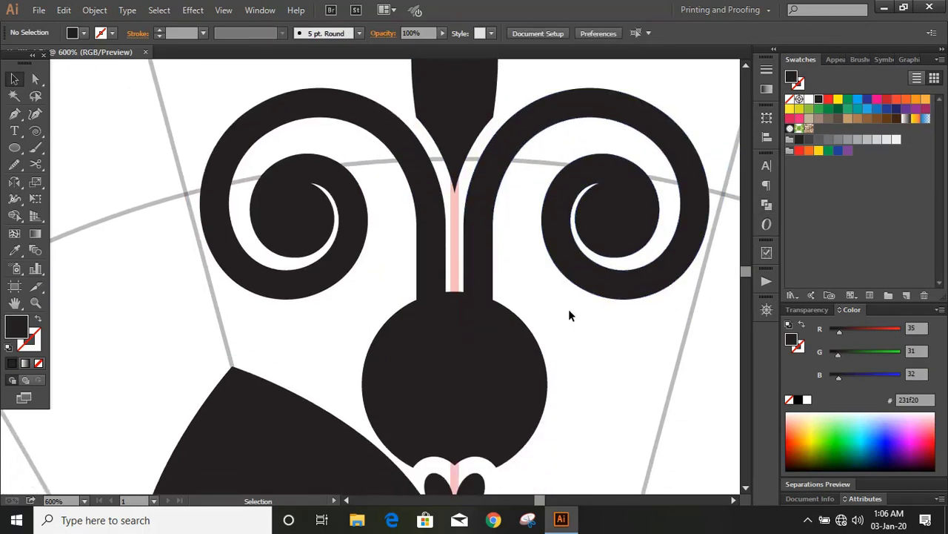
left_click(519, 333)
left_click(95, 10)
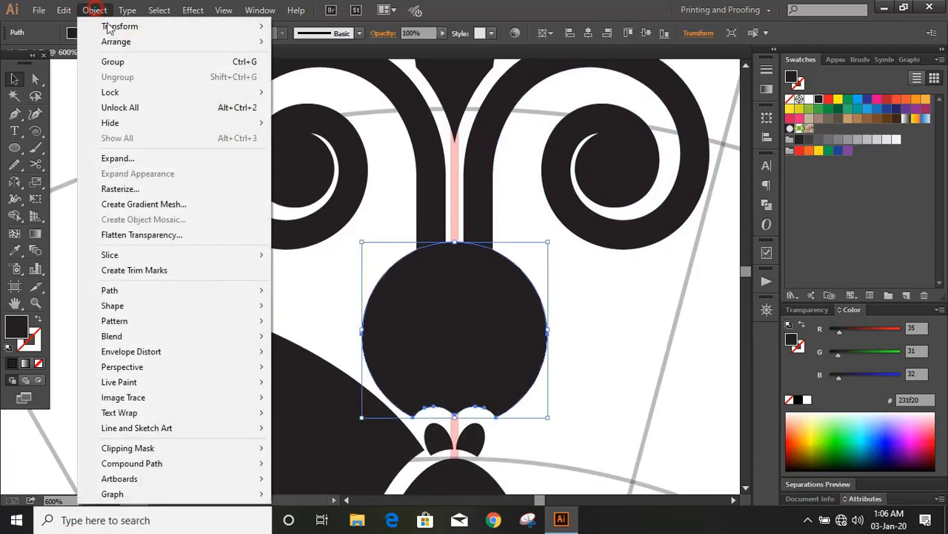
mouse_move(200, 295)
left_click(311, 342)
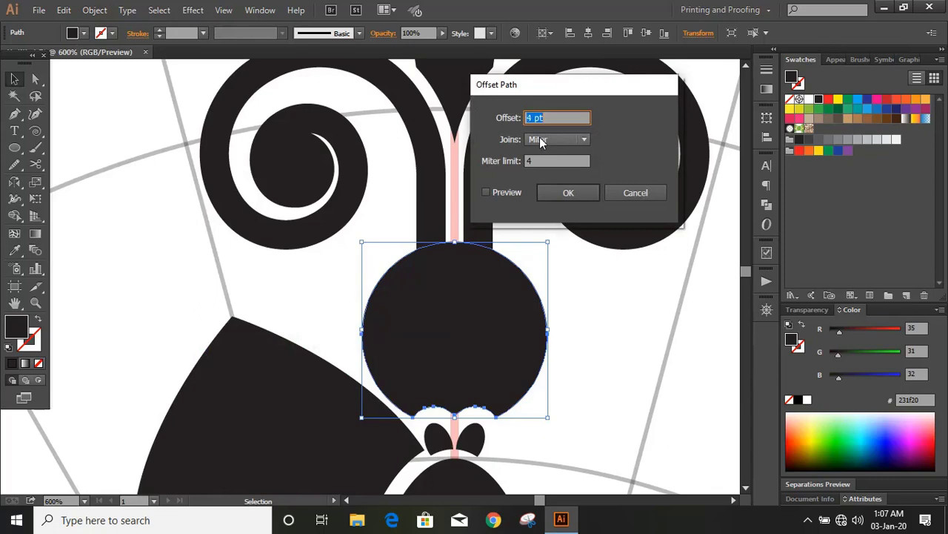
left_click(486, 192)
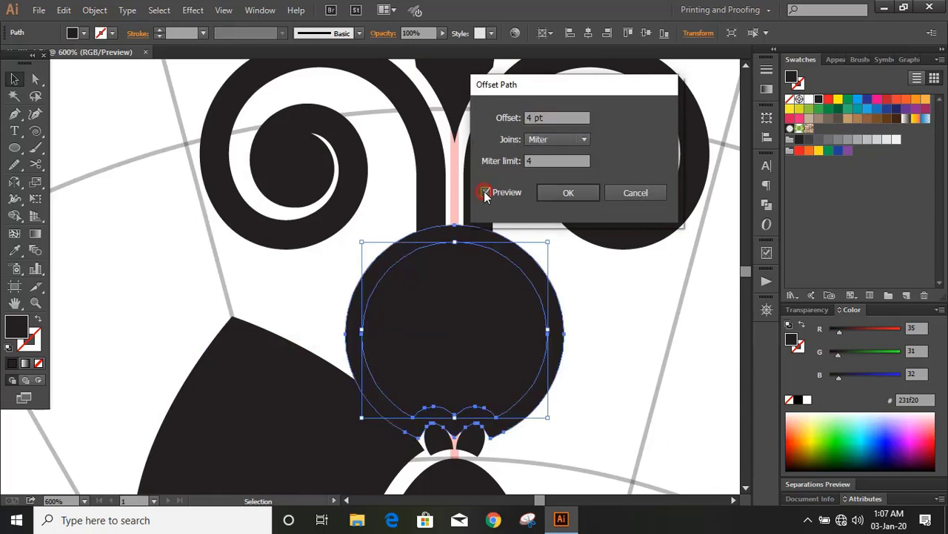
left_click(561, 192)
left_click(582, 291)
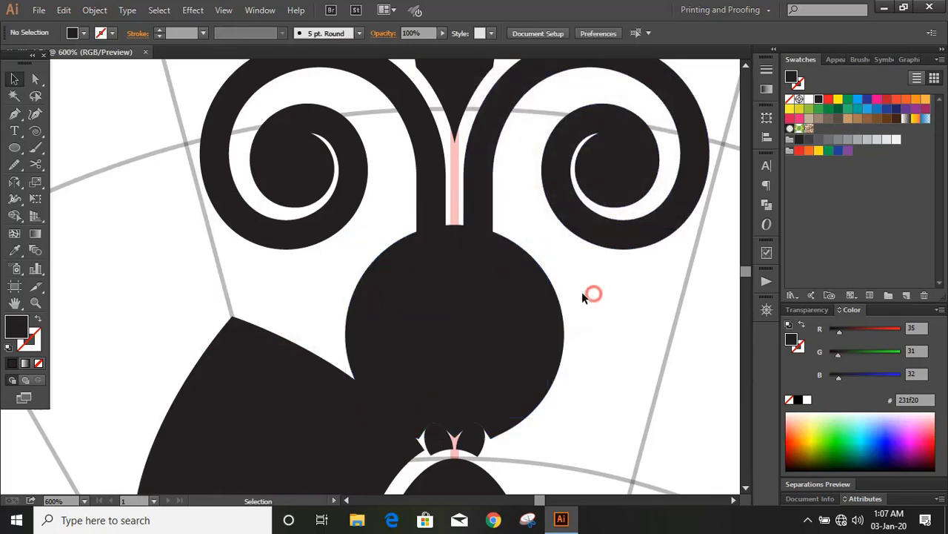
Trim the spiral stems against the circle's offset copy and remove that copy with Shape Builder, leaving a gap above the circle
left_click(555, 296)
left_click(436, 199, "shift")
left_click(436, 198, "shift")
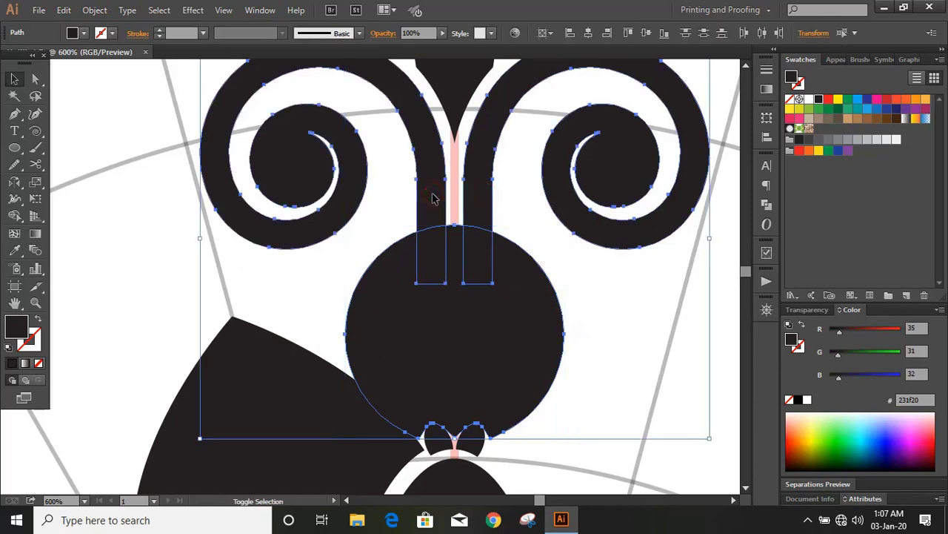
left_click(15, 215)
left_click_drag(398, 268, 490, 270)
left_click(14, 78)
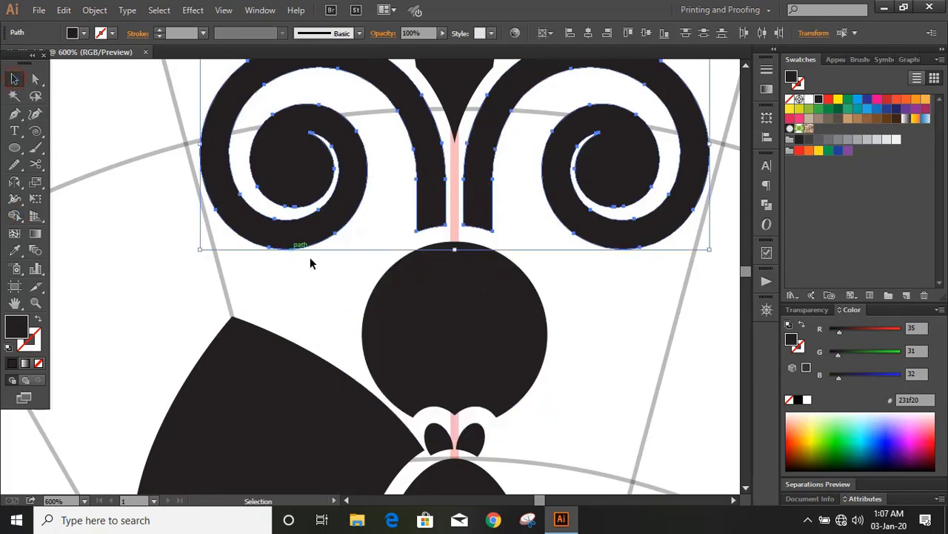
left_click(326, 285)
Draw a black circle about 23 pt wide over the central petal's rounded top and centre it horizontally on the red axis
scroll(326, 286, "up", 5)
left_click(14, 146)
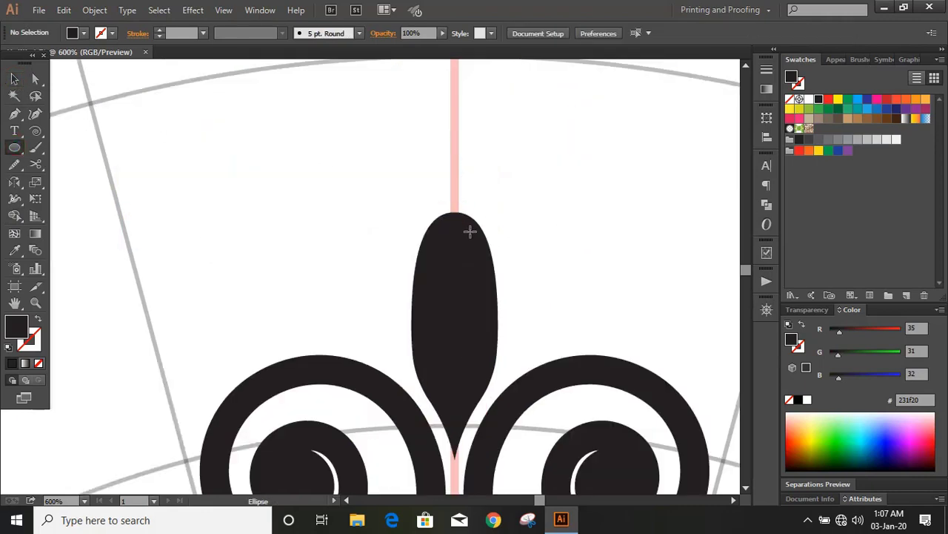
left_click_drag(457, 245, 487, 291)
left_click(591, 33)
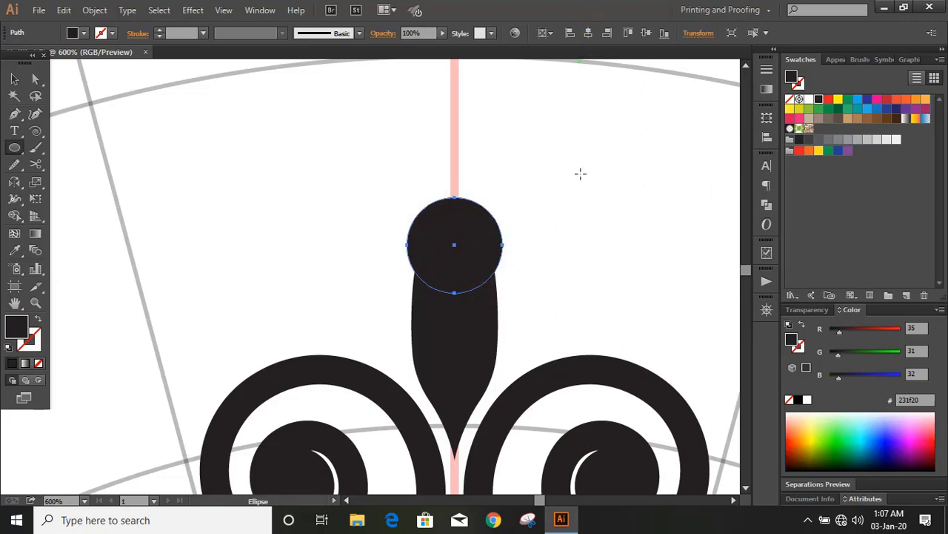
key("v")
left_click(215, 237)
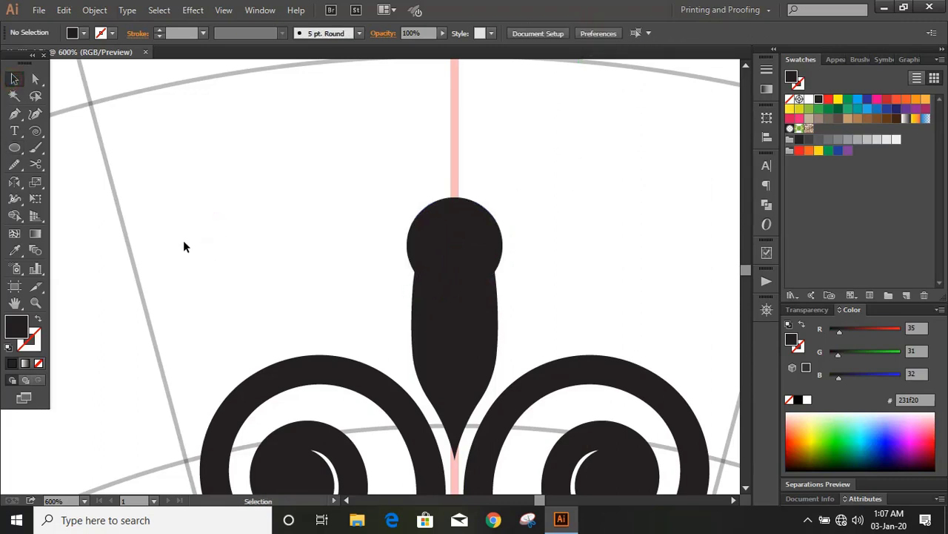
Draw a four-point black Pen shape joining the top circle's side anchors to the lower sides of the central petal
left_click(14, 113)
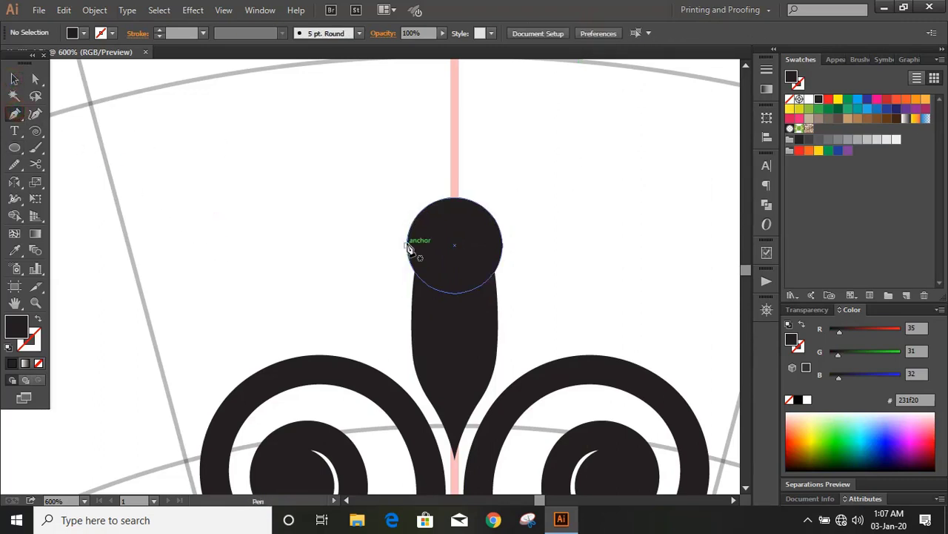
left_click_drag(407, 245, 417, 364)
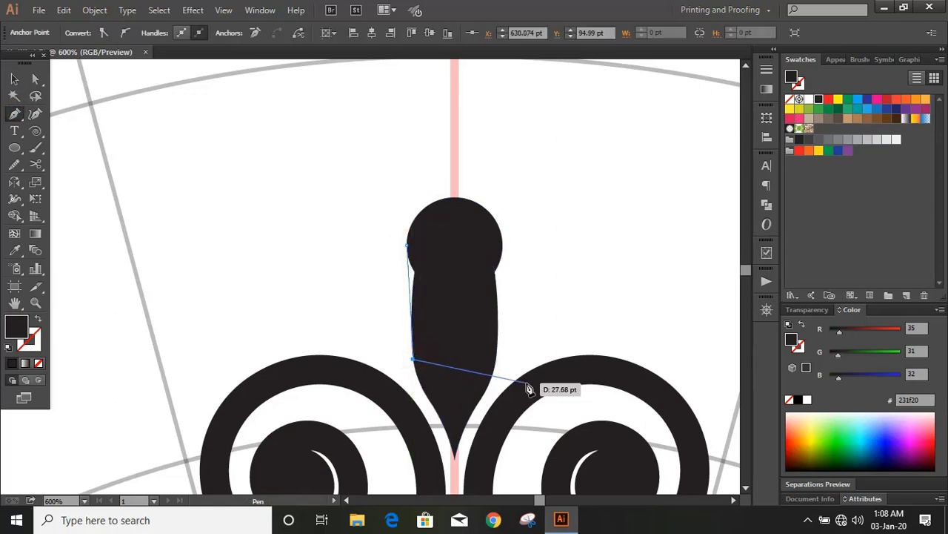
left_click(495, 360)
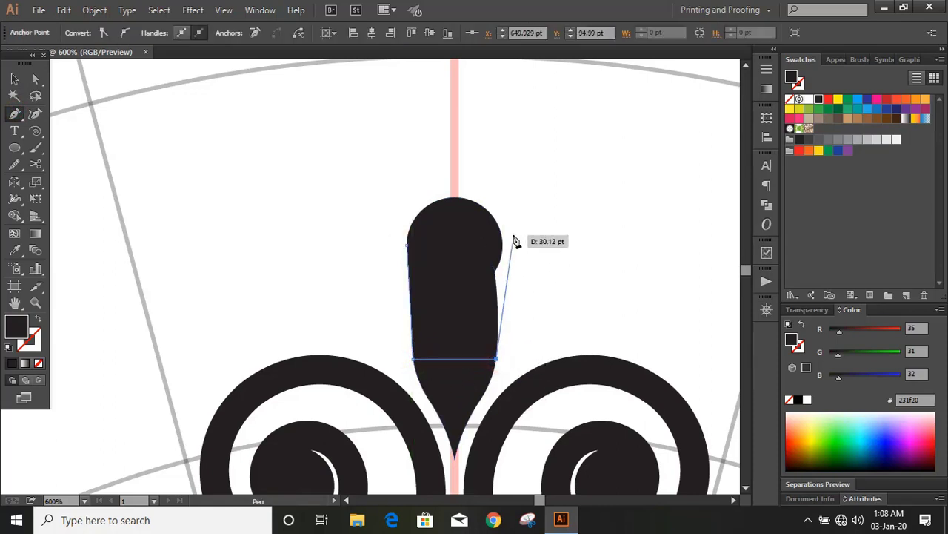
left_click(502, 245)
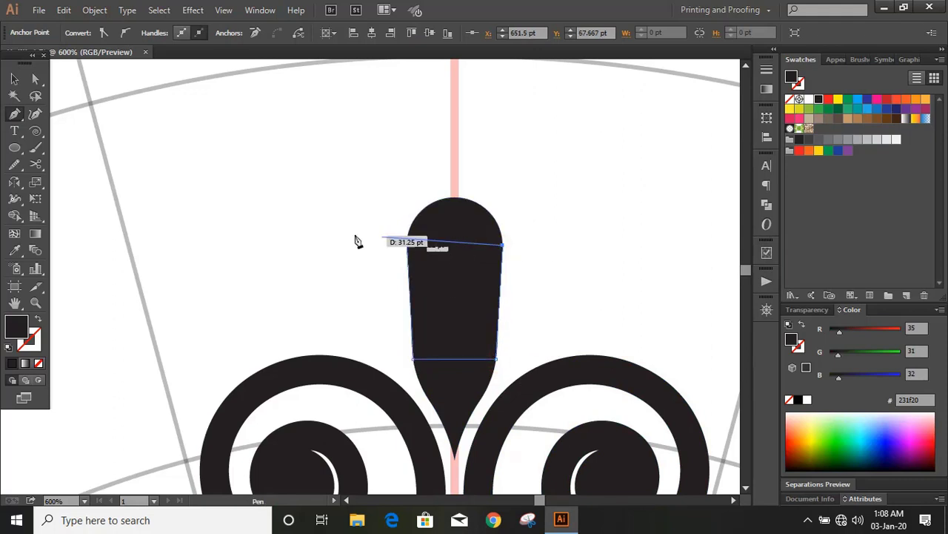
left_click(14, 78)
left_click(242, 211)
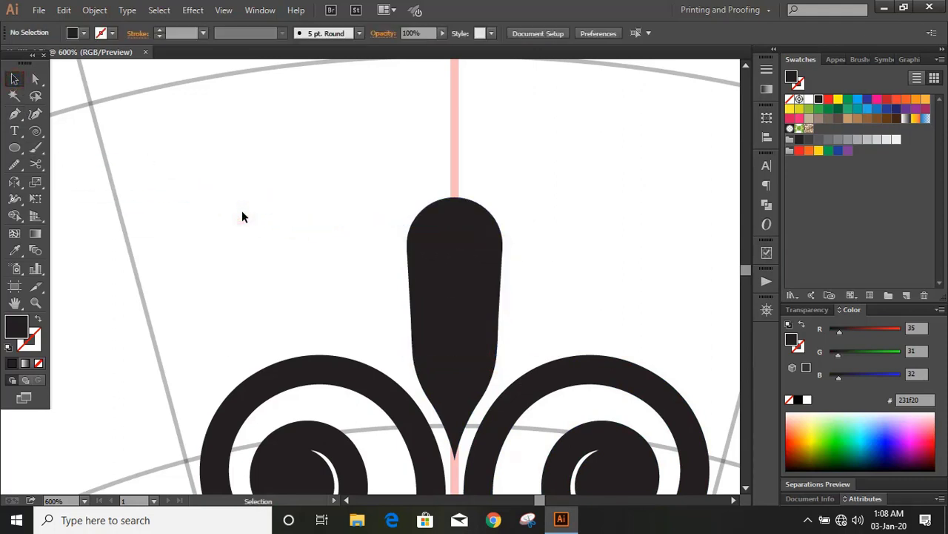
Unite the central petal, the four-point filler shape and the top circle into one shape with Pathfinder
left_click(455, 269)
left_click(456, 401, "shift")
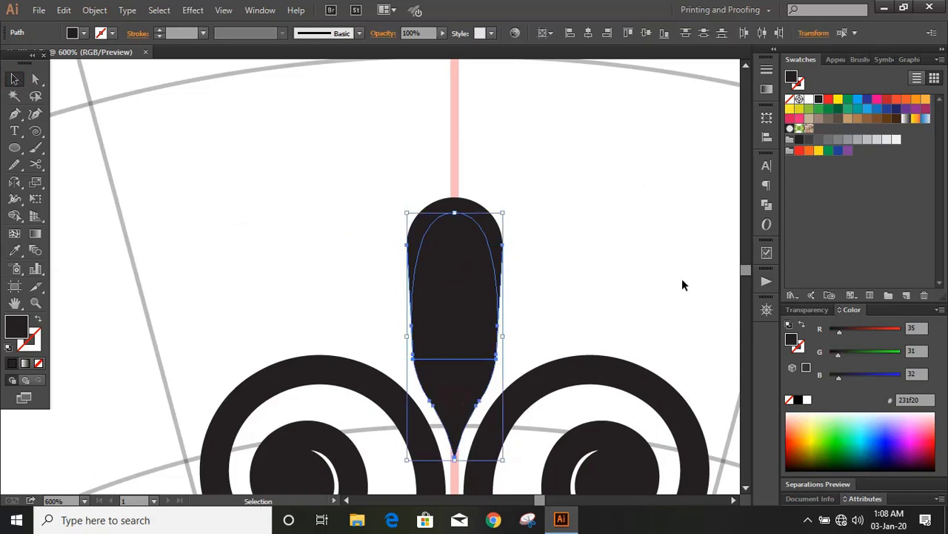
left_click(767, 205)
left_click(604, 185)
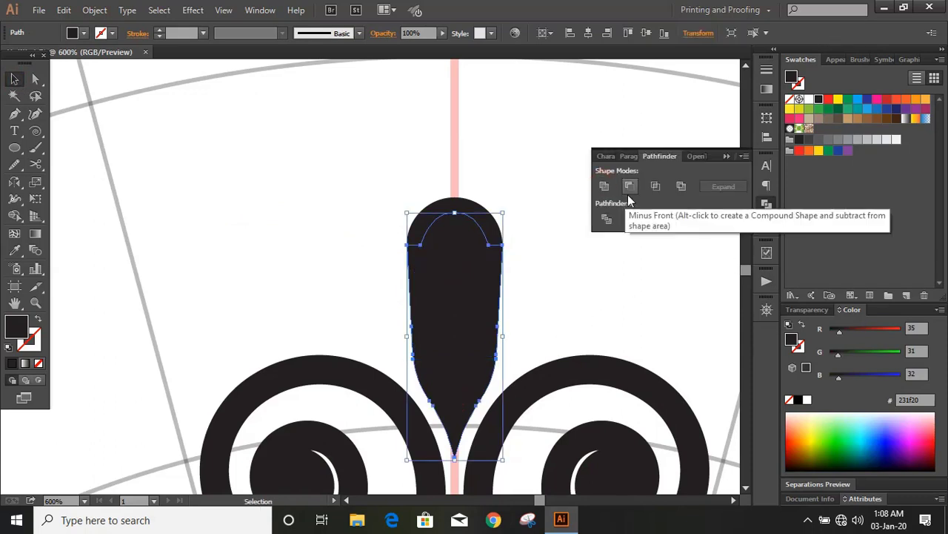
left_click(529, 237)
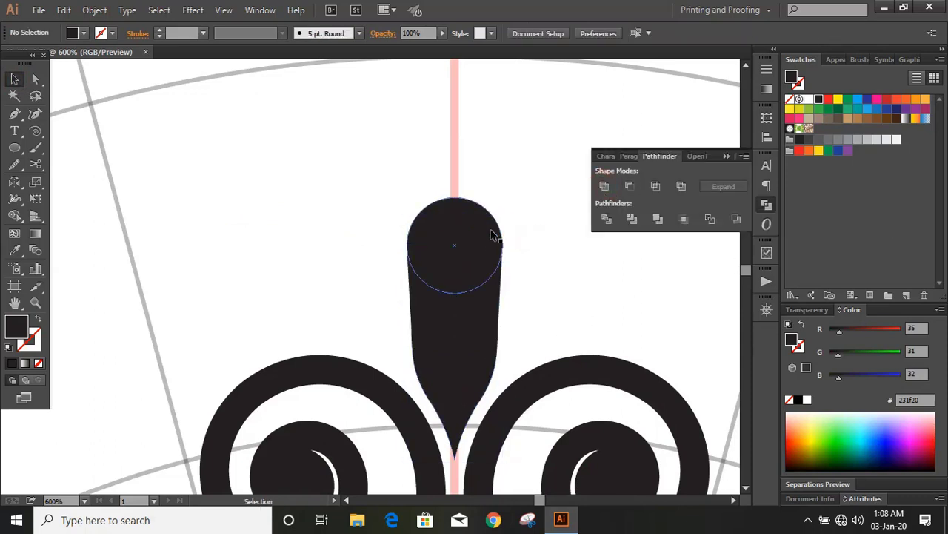
left_click(491, 236)
left_click(475, 330, "shift")
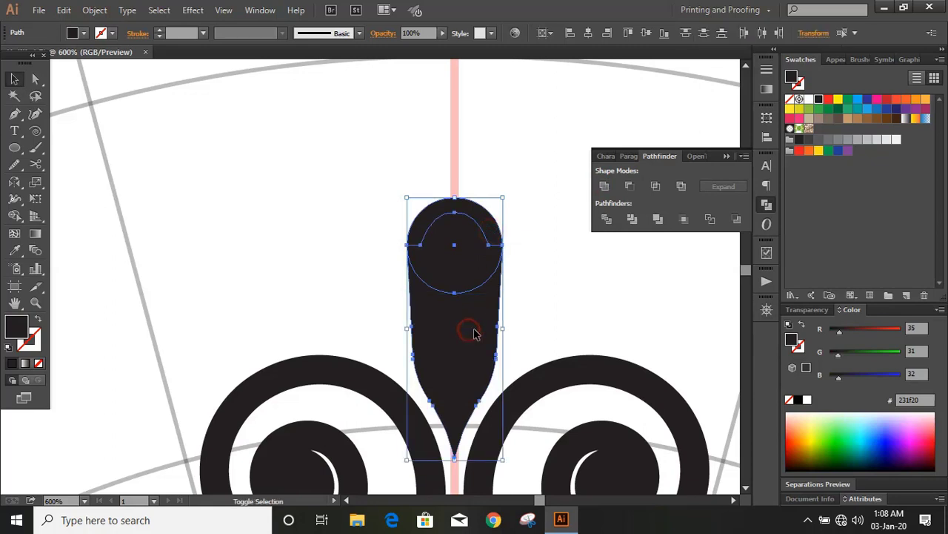
left_click(605, 186)
left_click(617, 233)
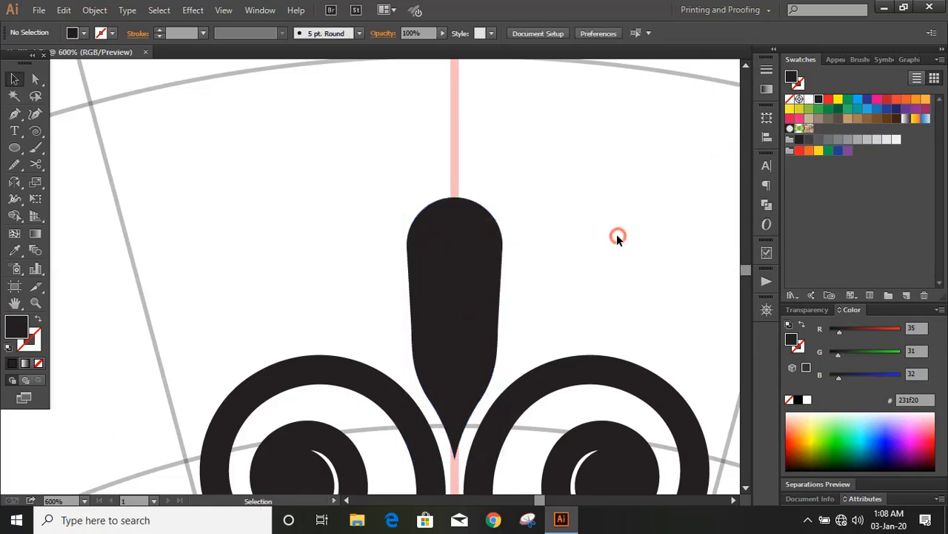
Draw a slim vertical black ellipse beside the central petal and convert its top and bottom anchors to corner points
key("ctrl+=")
left_click(15, 147)
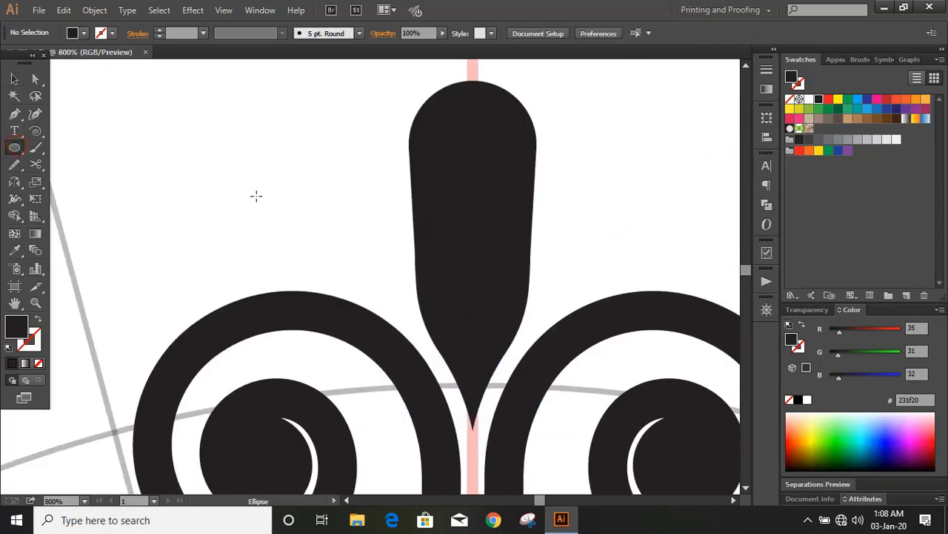
left_click_drag(285, 142, 302, 247)
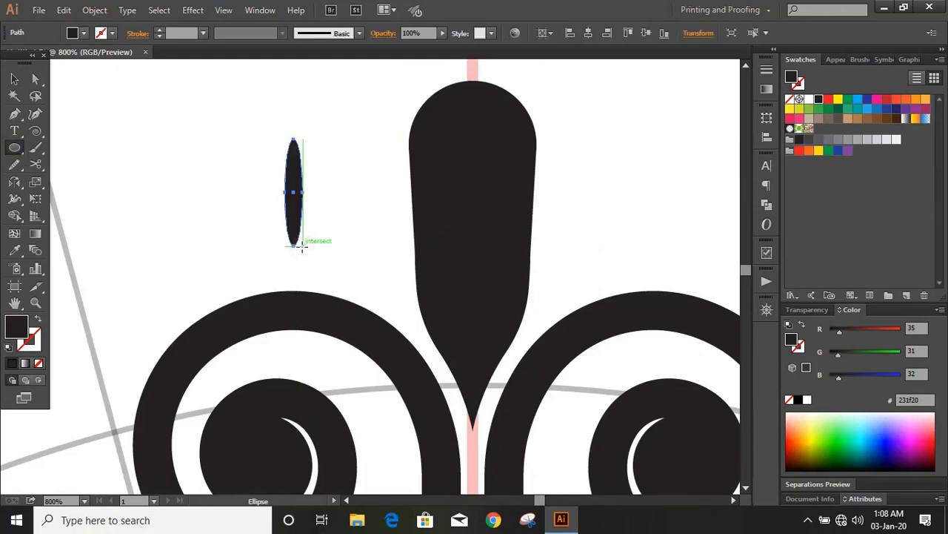
left_click(35, 78)
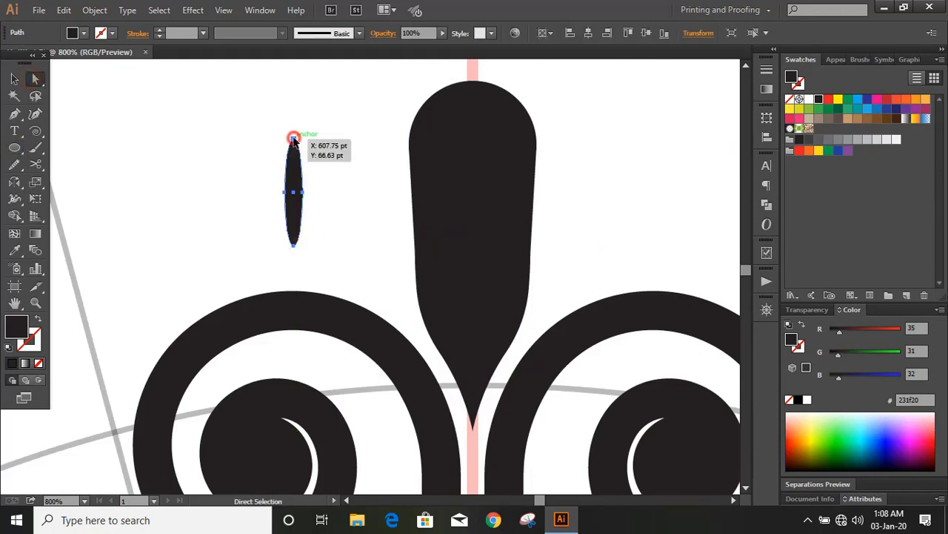
left_click(293, 139)
left_click(294, 245, "shift")
left_click(103, 33)
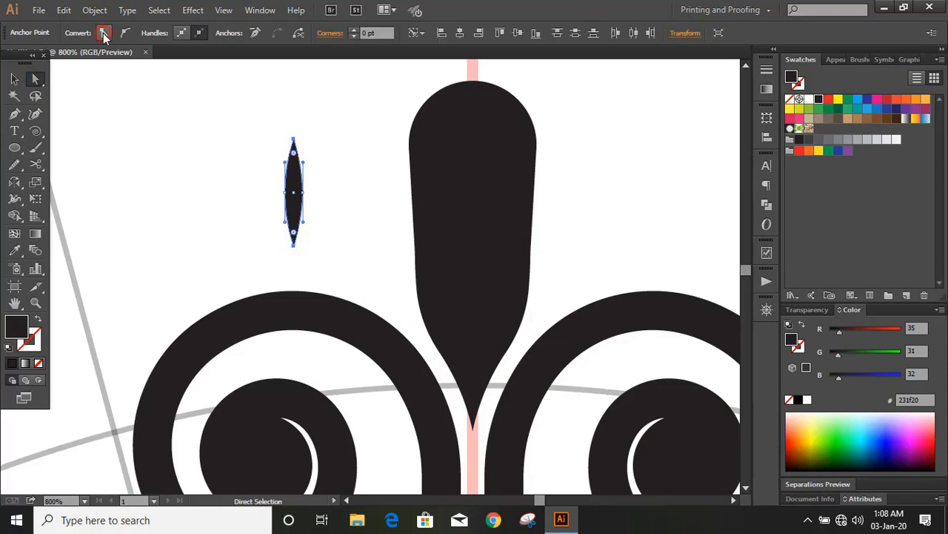
Move the slim leaf between the left spiral and the central petal and tilt its upper tip outward
left_click(14, 79)
left_click(111, 131)
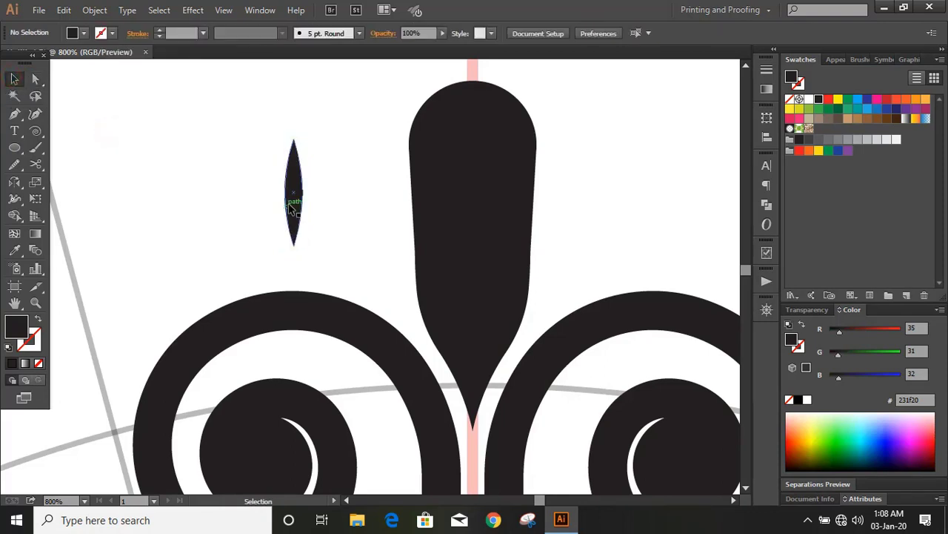
left_click_drag(297, 201, 392, 247)
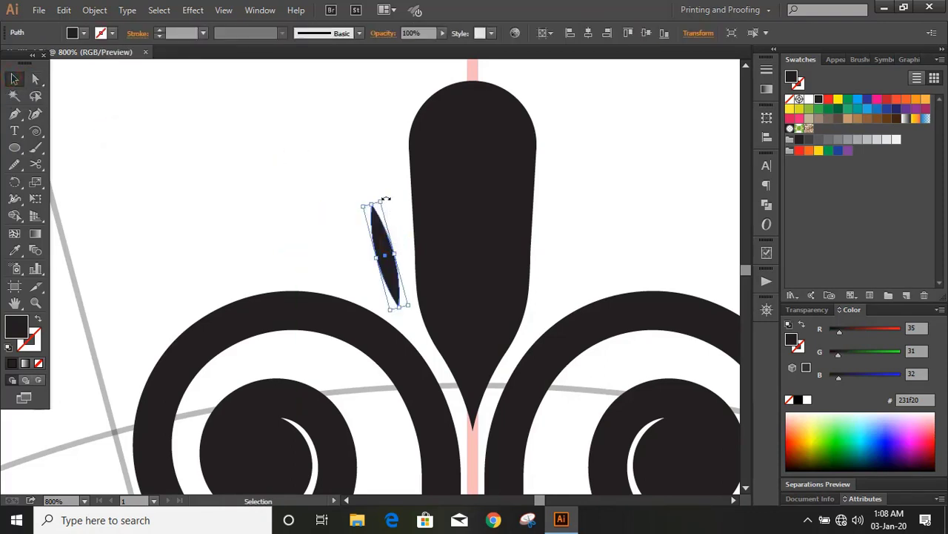
left_click_drag(385, 199, 375, 188)
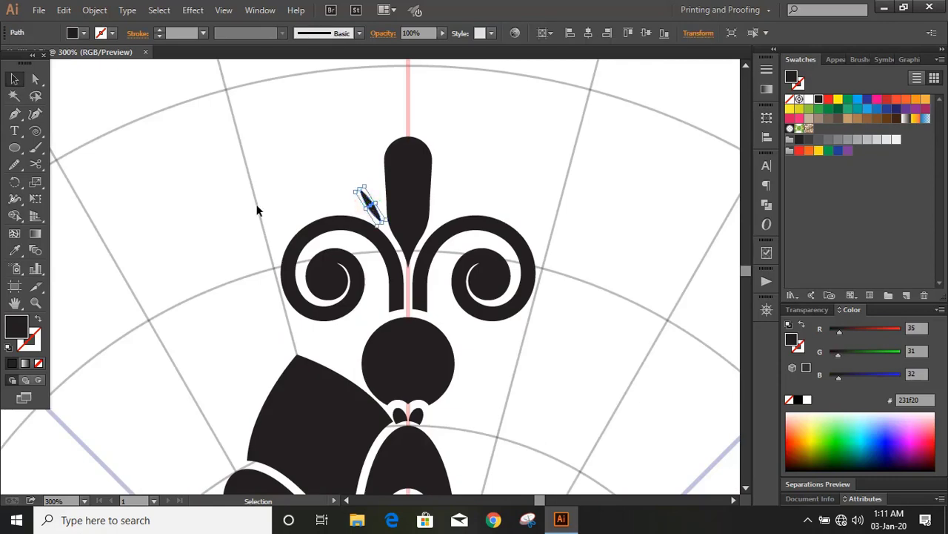
Reflect a copy of the slim leaf vertically across the red axis to the other side of the central petal
left_click_drag(20, 189, 67, 200)
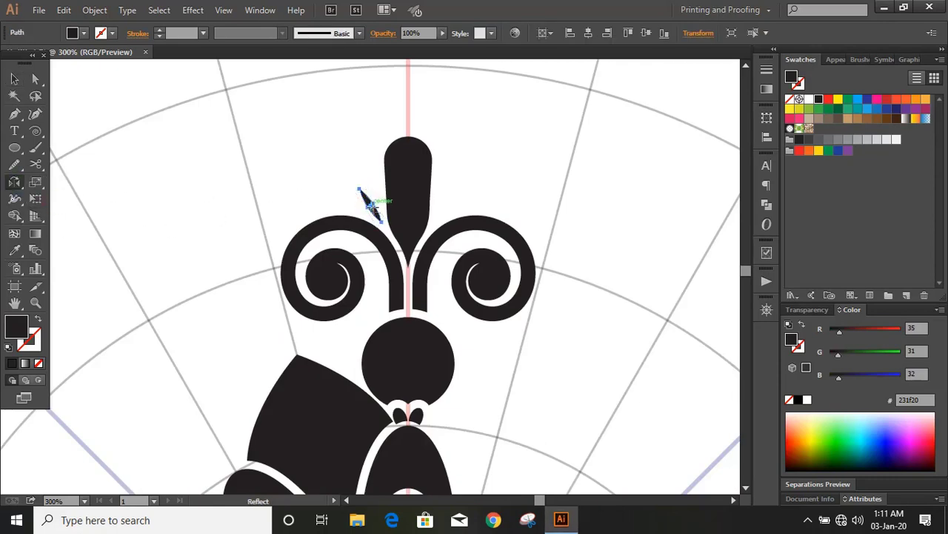
left_click(408, 121, "alt")
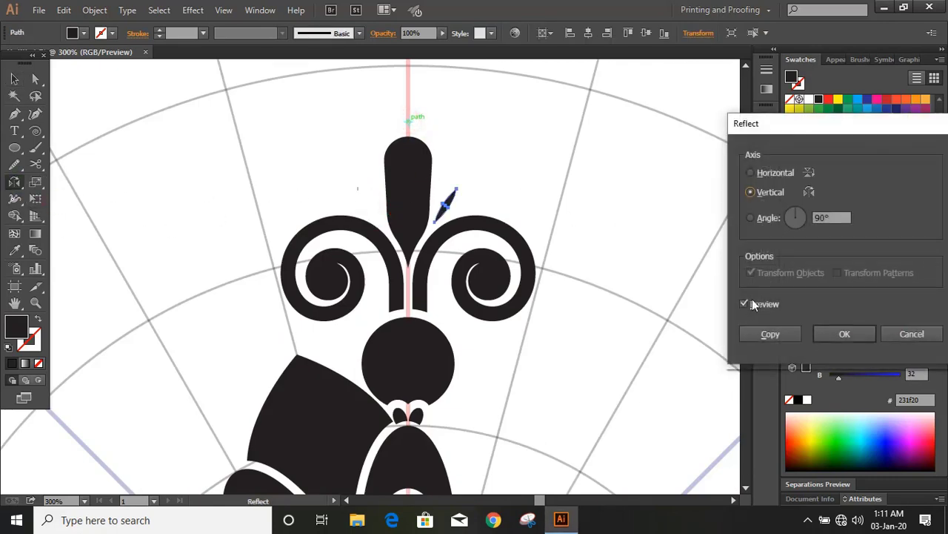
left_click(756, 335)
left_click(14, 79)
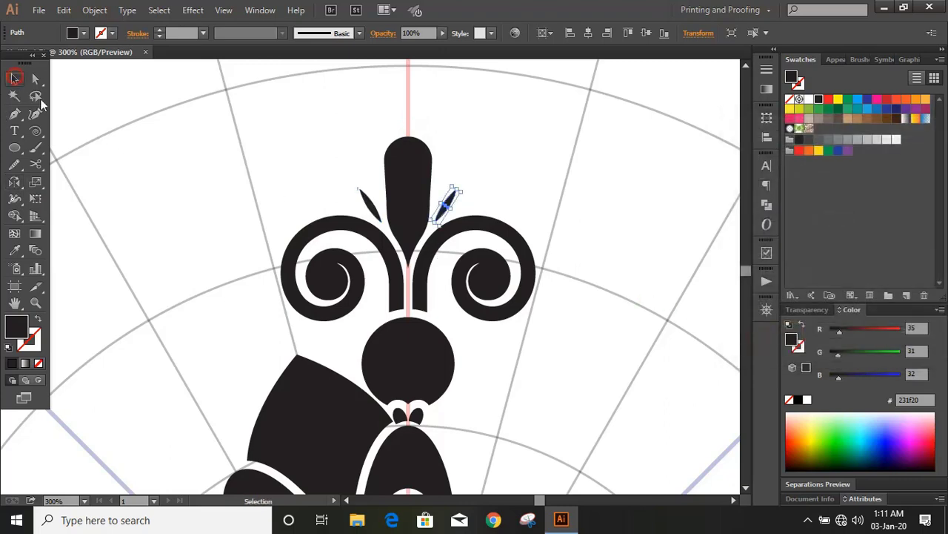
left_click(149, 231)
Place an enlarged copy of the lower crescent above the central petal and centre it horizontally on the red axis
key("ctrl+minus")
left_click_drag(412, 393, 424, 116)
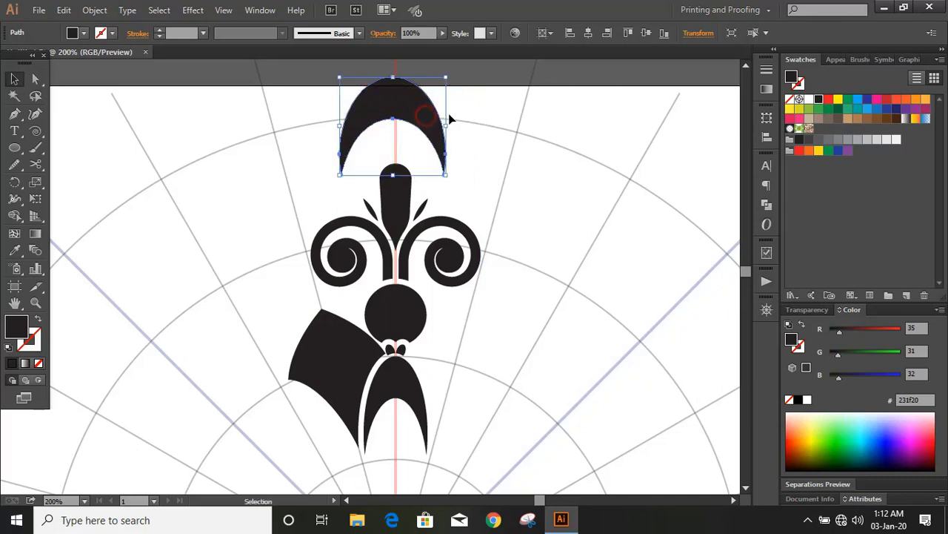
left_click(589, 35)
left_click(481, 151)
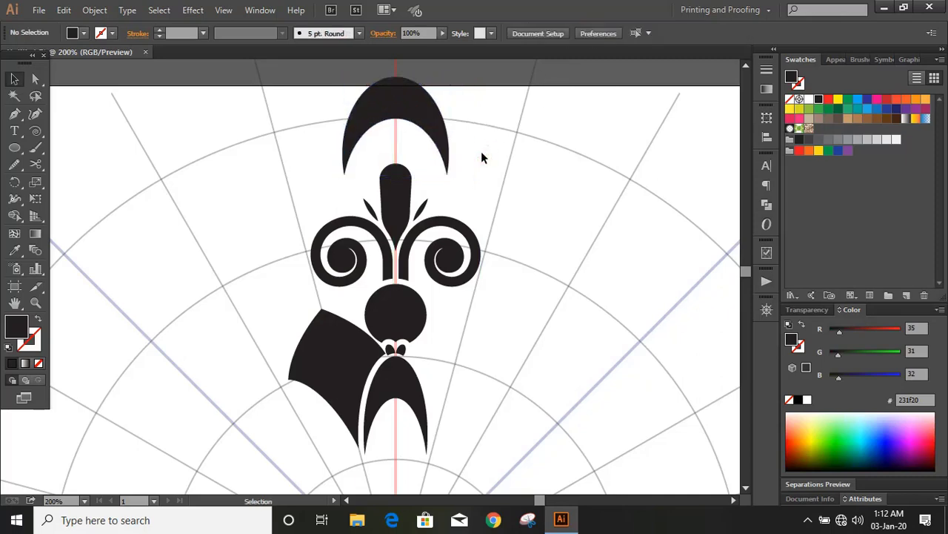
Create a copy of the top crescent rotated 15° about the centre of the guide grid
key("ctrl+equal")
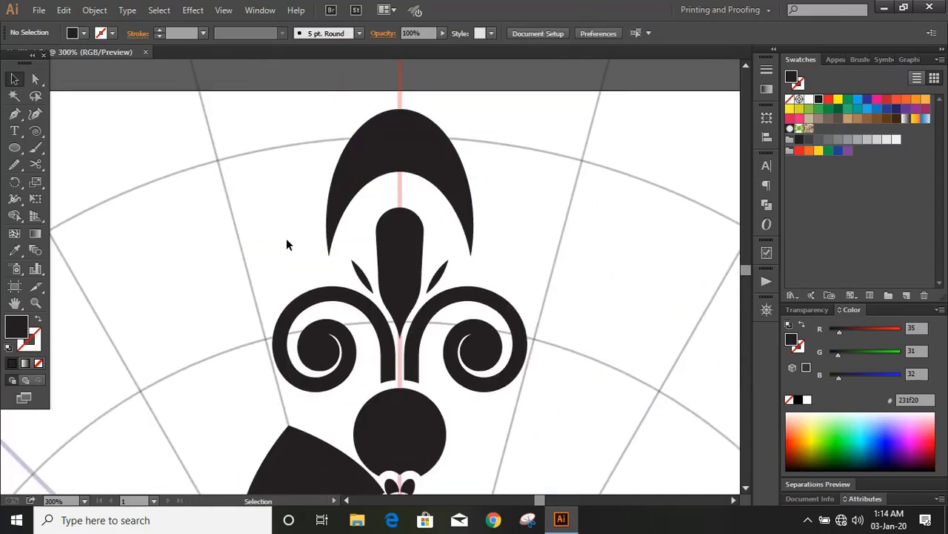
left_click(379, 140)
left_click(14, 181)
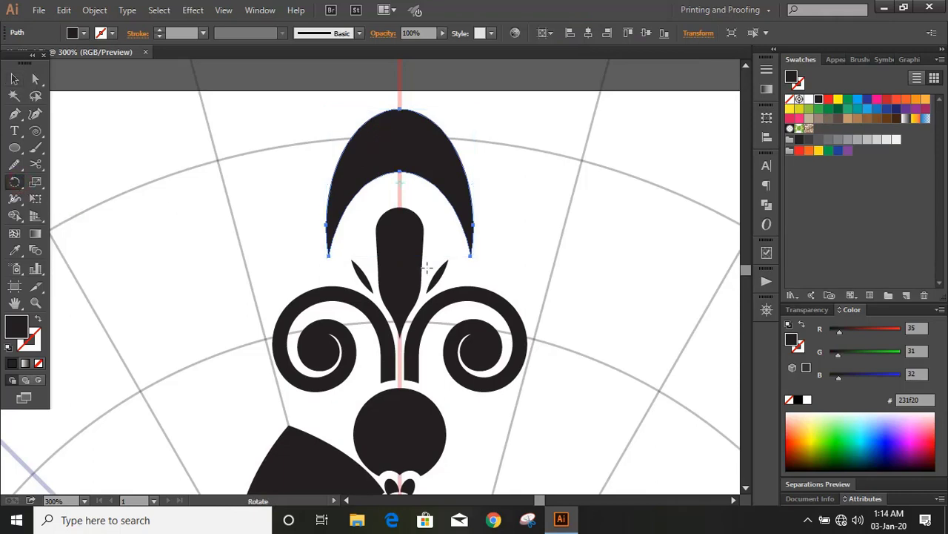
key("ctrl+minus")
scroll(534, 280, "down", 2)
scroll(523, 273, "up", 1)
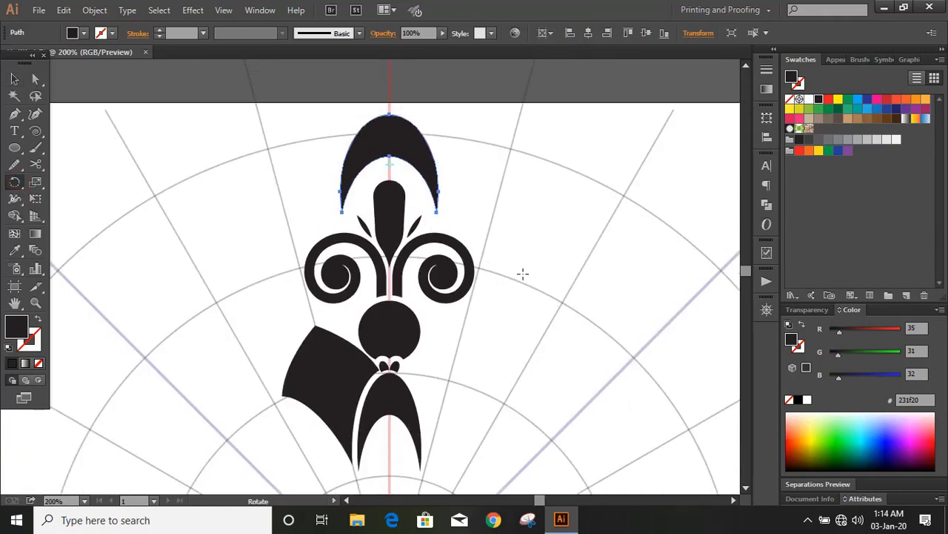
scroll(522, 275, "down", 2)
scroll(512, 215, "down", 1)
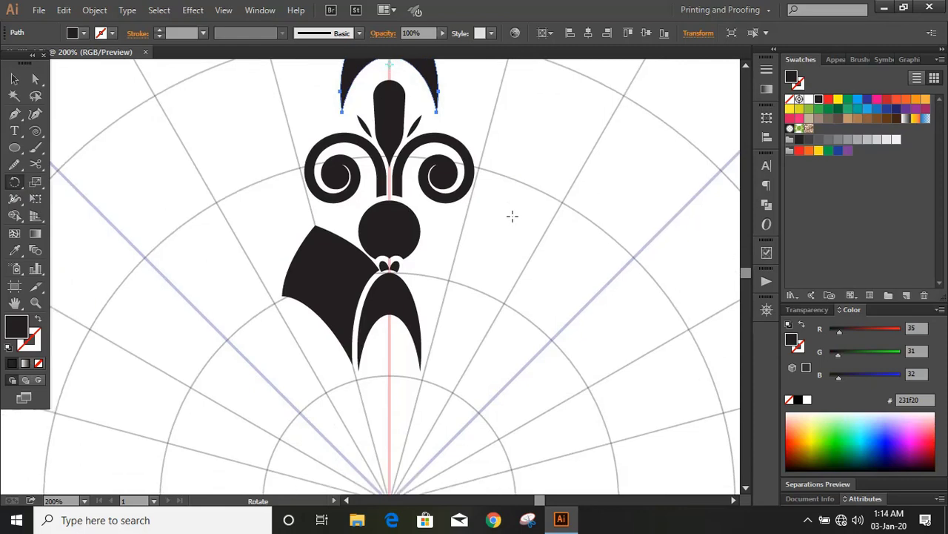
key("ctrl+minus")
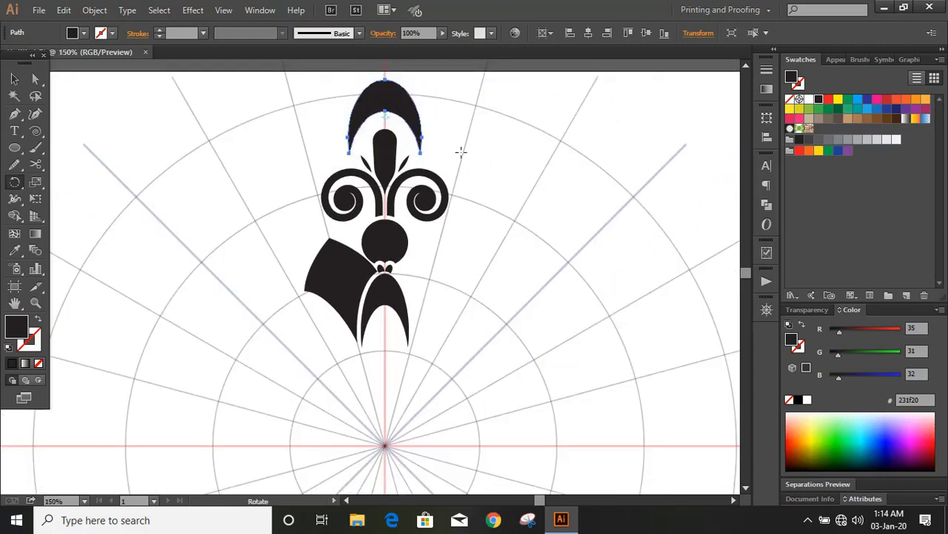
left_click(384, 445)
left_click(385, 445, "alt")
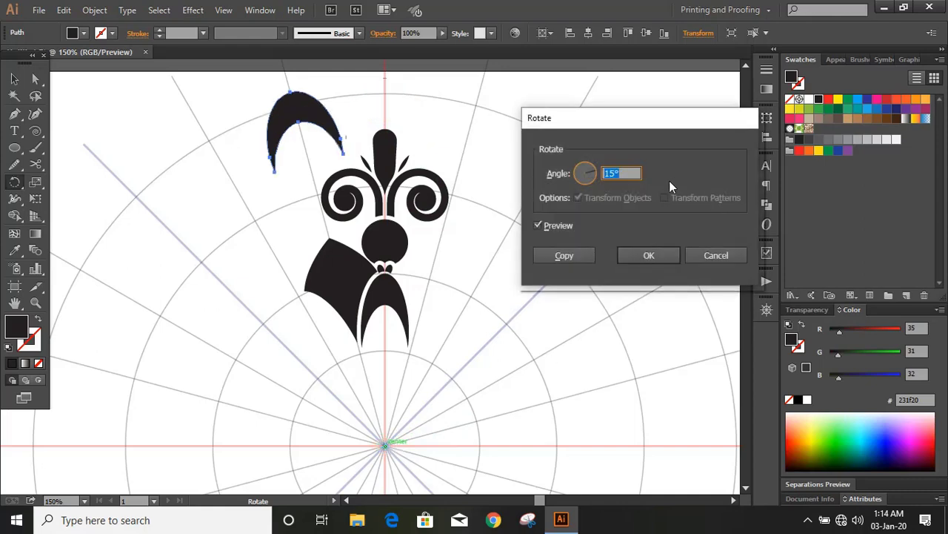
left_click(565, 255)
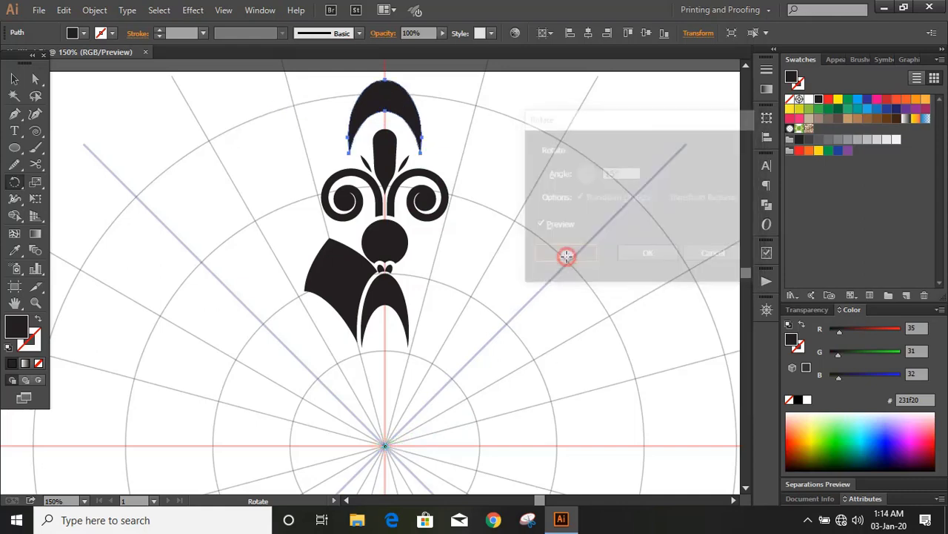
left_click(14, 78)
left_click(110, 127)
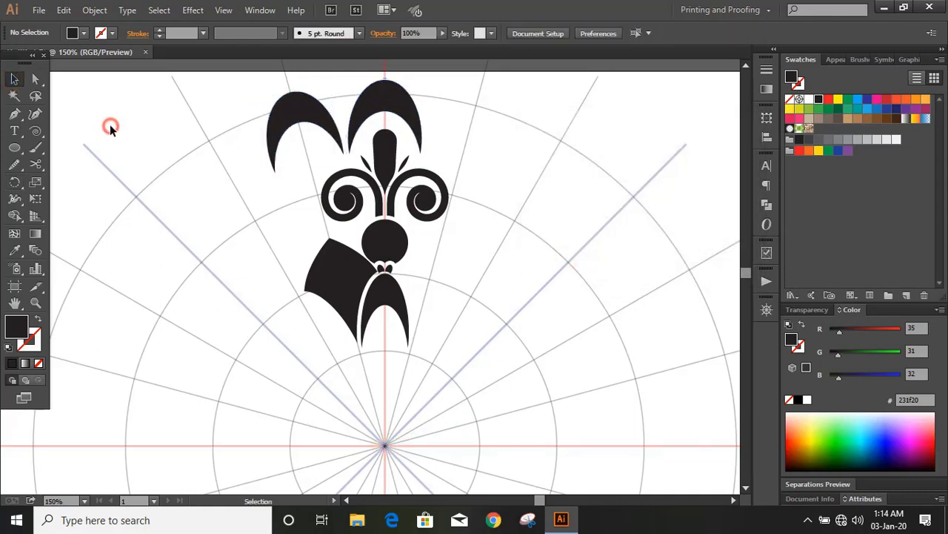
Create a copy of the central petal rotated about the grid's centre so it points midway between the two outer crescents
key("ctrl+minus")
key("ctrl+minus")
left_click(376, 283)
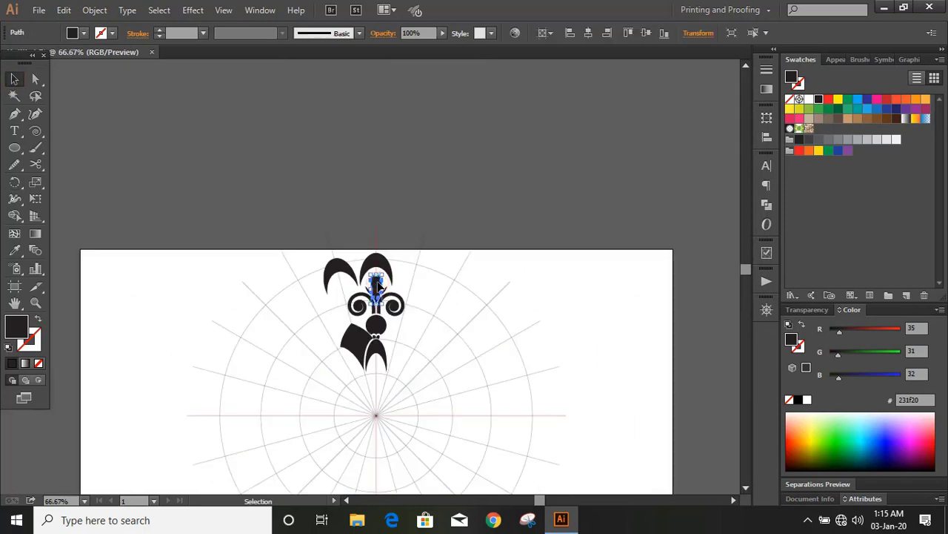
left_click(14, 181)
left_click_drag(375, 287, 376, 413)
left_click(376, 415, "alt")
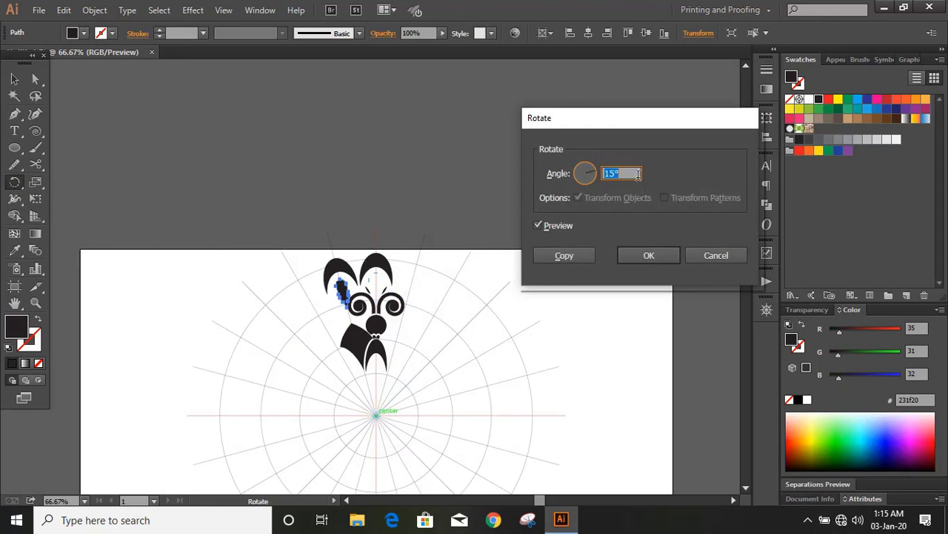
left_click(561, 254)
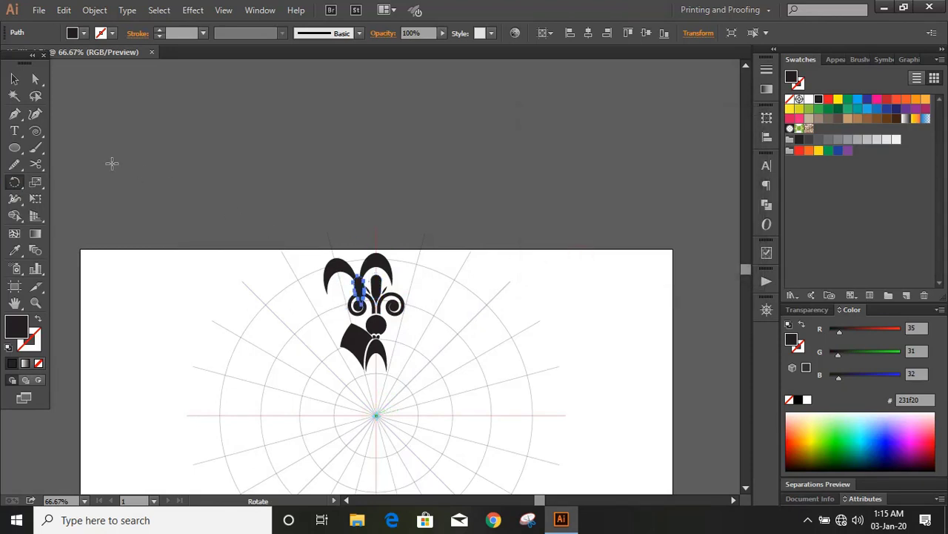
left_click(14, 79)
left_click(235, 195)
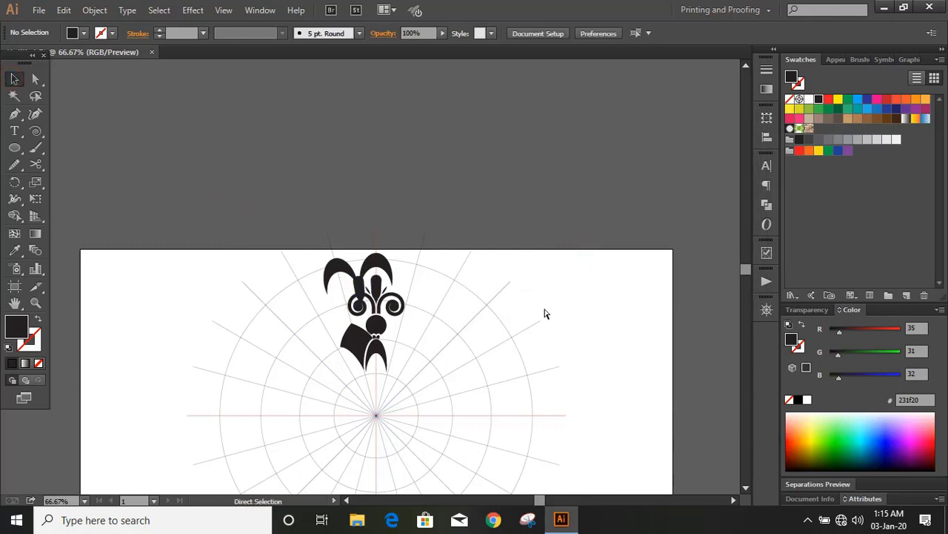
Move the rotated petal copy up into the gap between the two outer crescents and scale it down slightly
key("ctrl+equal")
key("ctrl+equal")
key("ctrl+equal")
key("ctrl+equal")
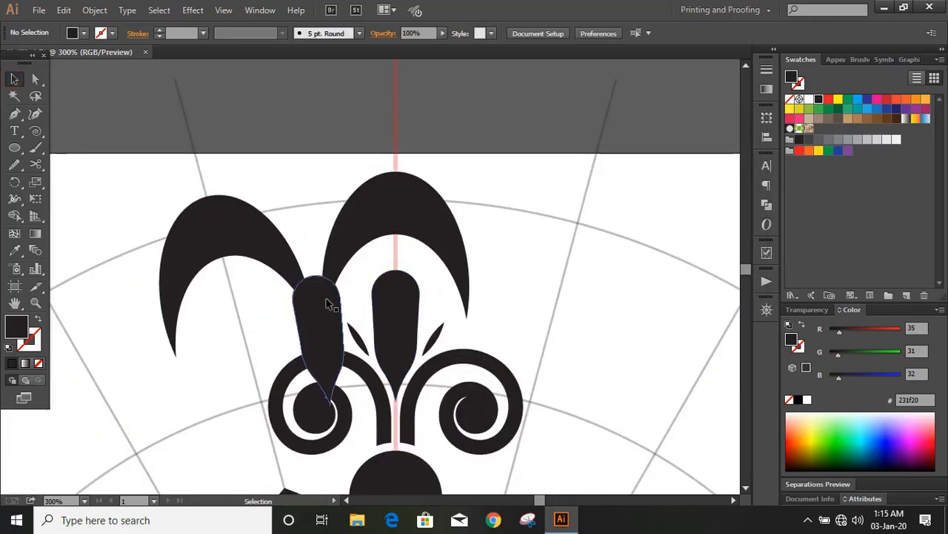
left_click_drag(326, 301, 307, 160)
left_click(383, 91)
Duplicate both mirrored spirals straight up to just above the top crescent
key("ctrl+minus")
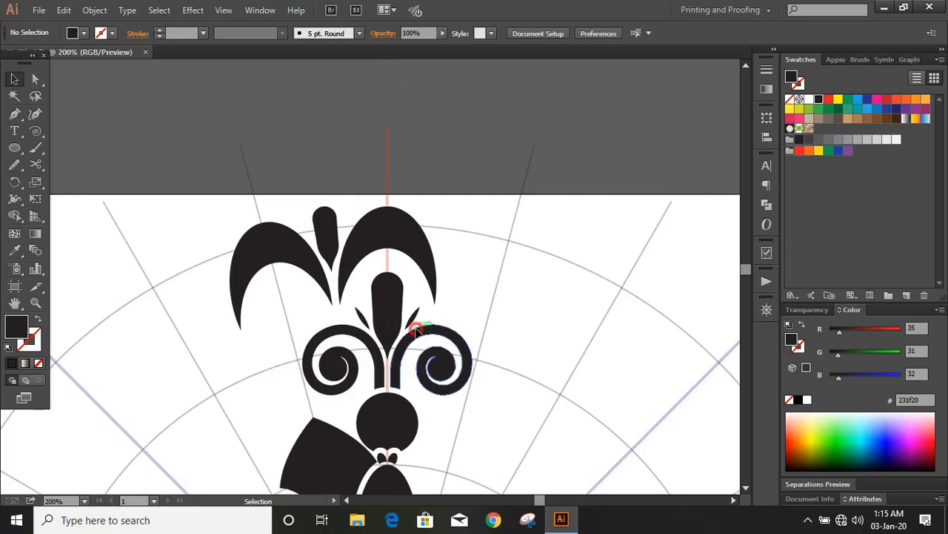
left_click(418, 330)
left_click(367, 342, "shift")
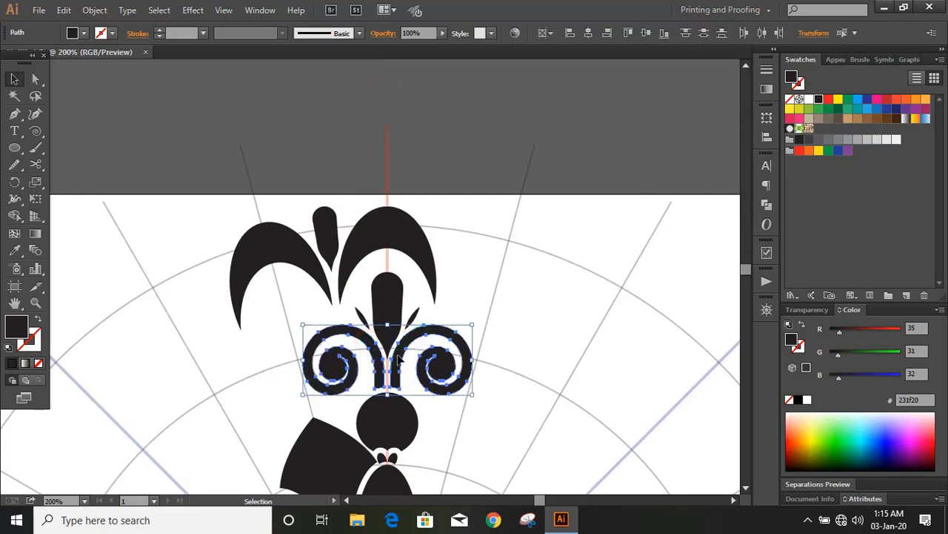
left_click_drag(399, 359, 400, 171)
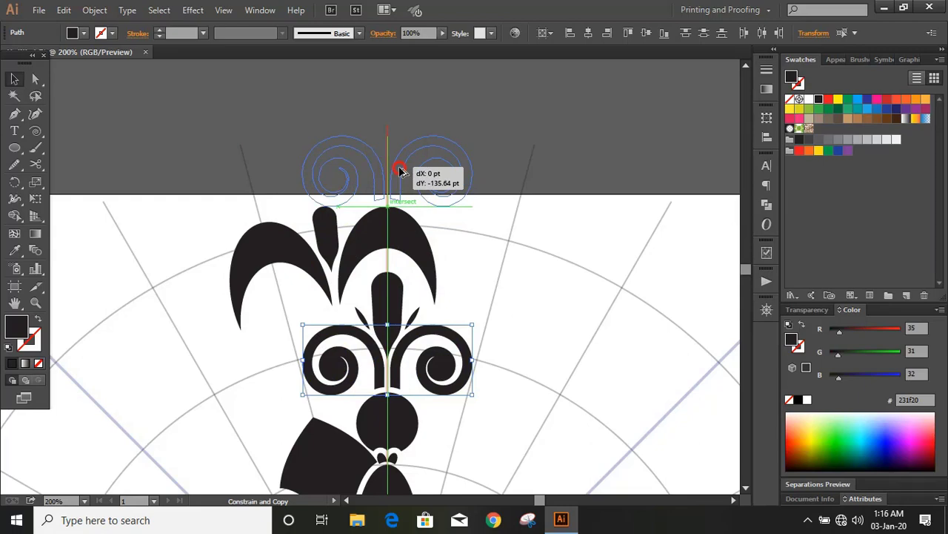
left_click_drag(400, 171, 401, 170)
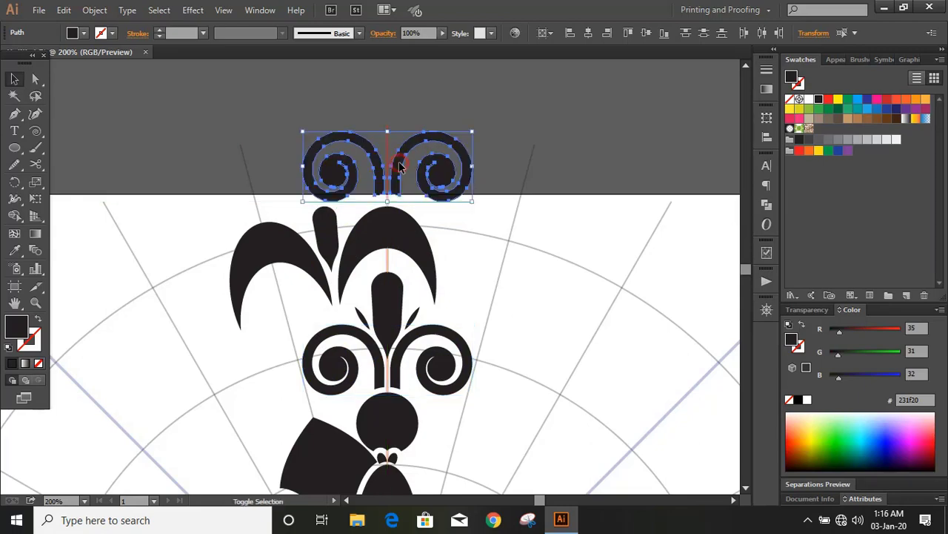
left_click(476, 229)
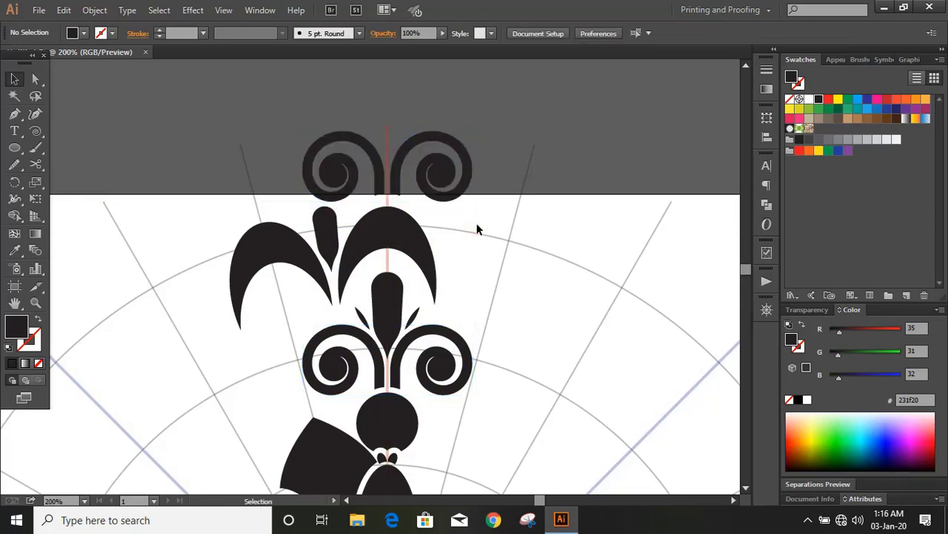
Enlarge the left copied spiral by widening it outward and stretching it upward and slightly downward
left_click(317, 189)
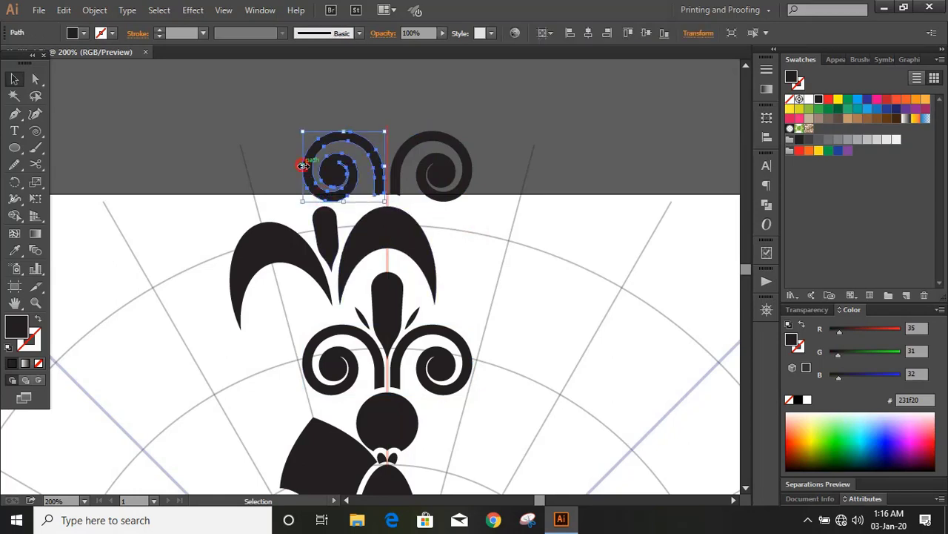
left_click_drag(303, 166, 250, 186)
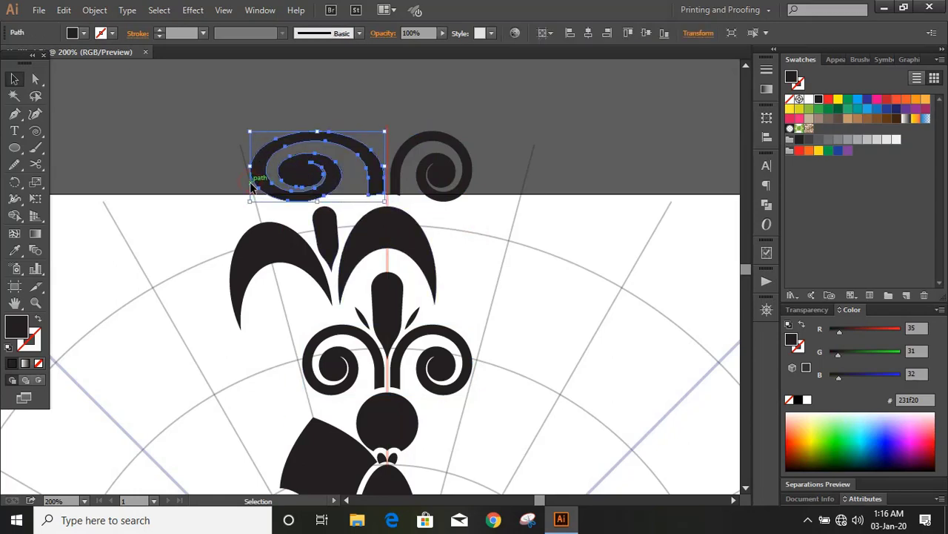
left_click(344, 110)
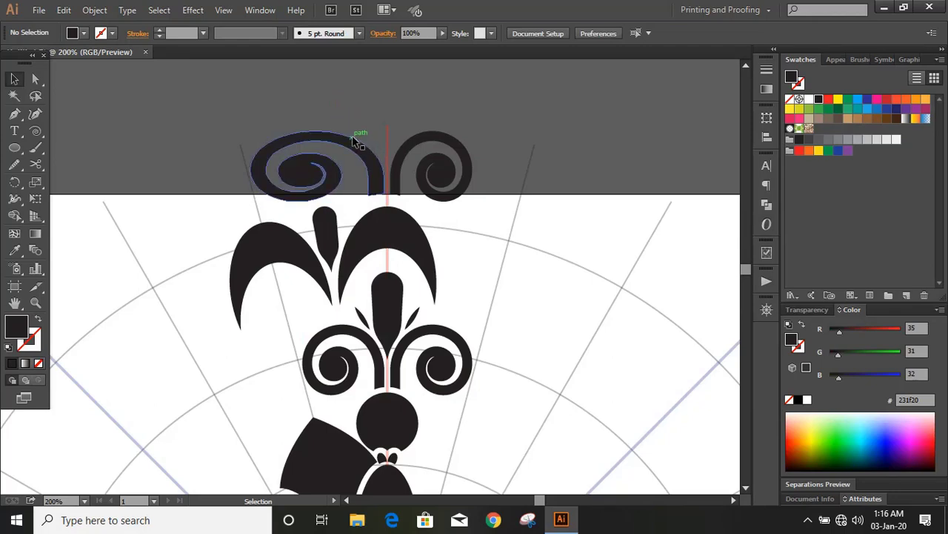
left_click(357, 139)
left_click_drag(318, 131, 314, 106)
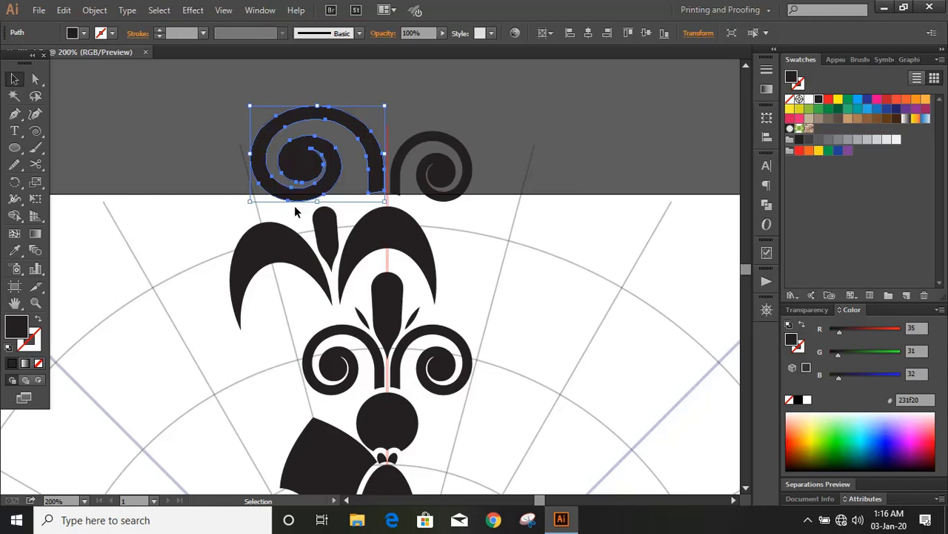
left_click_drag(317, 200, 317, 206)
left_click(499, 237)
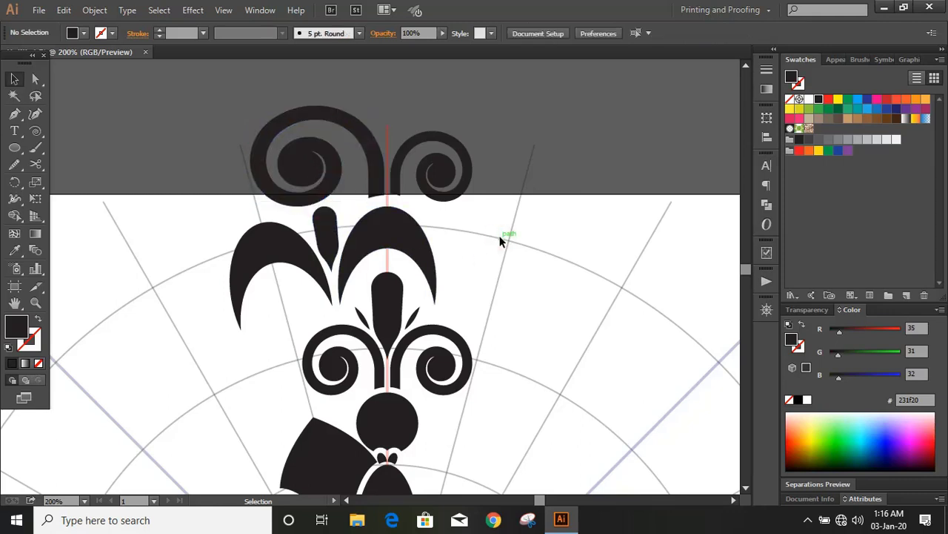
Delete the smaller right-hand copied spiral above the top crescent
key("ctrl+plus")
key("ctrl+plus")
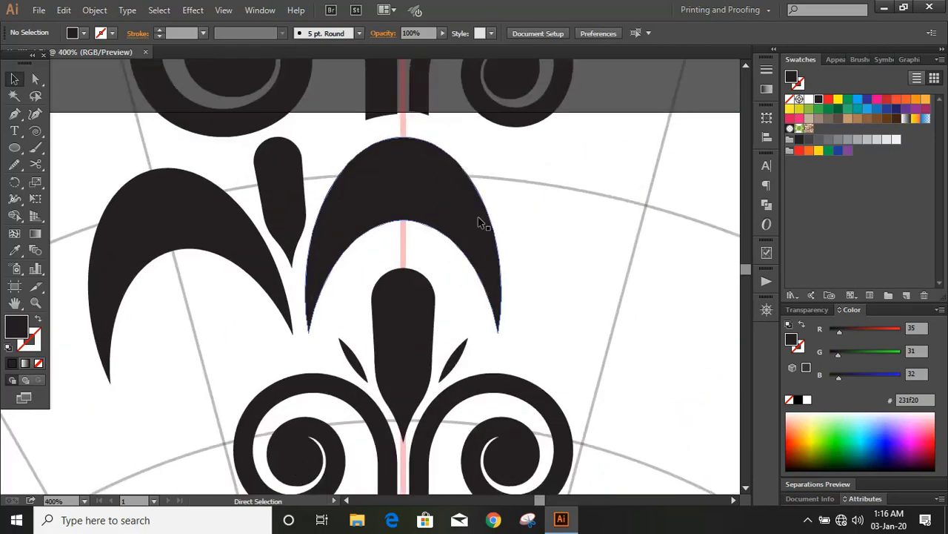
scroll(512, 282, "up", 2)
scroll(515, 294, "up", 3)
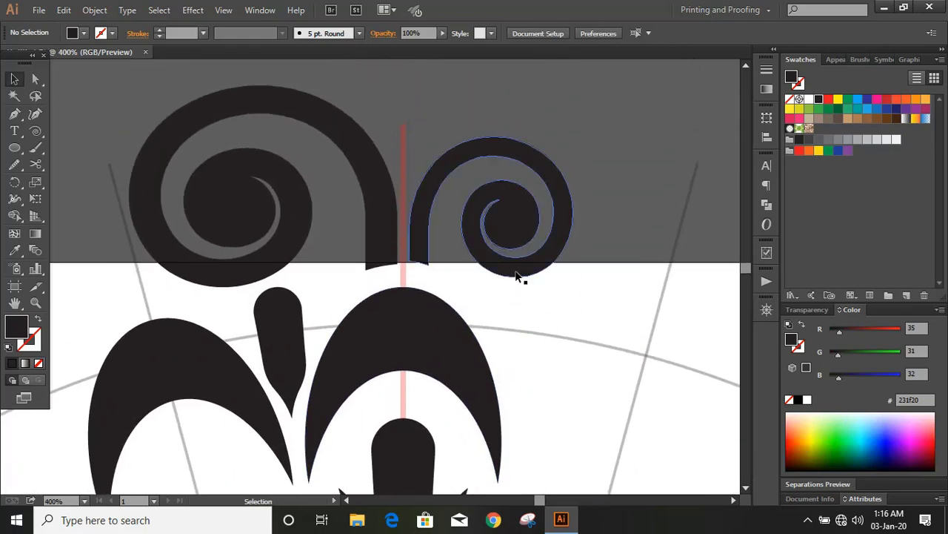
left_click(516, 274)
key("Delete")
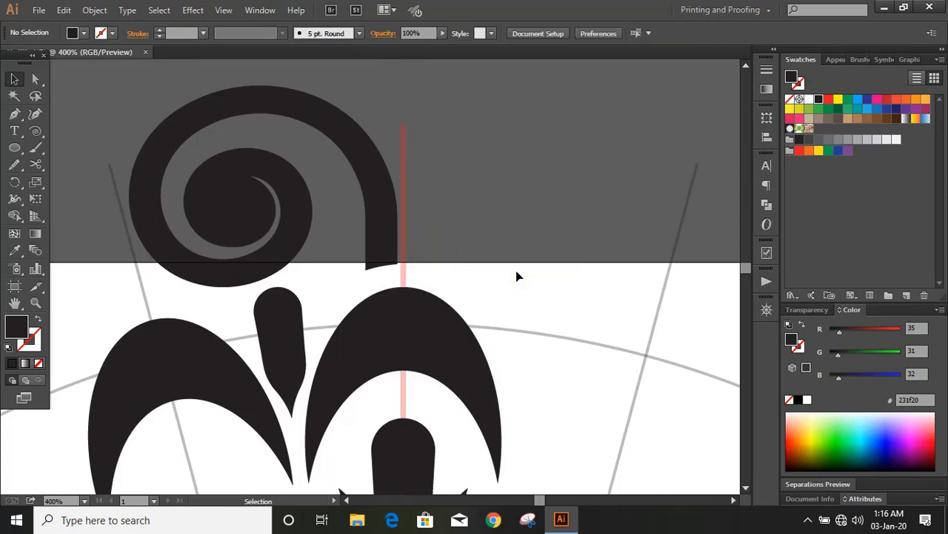
Extend the enlarged spiral's stem straight down into the top crescent by moving its two end anchor points
left_click(393, 225)
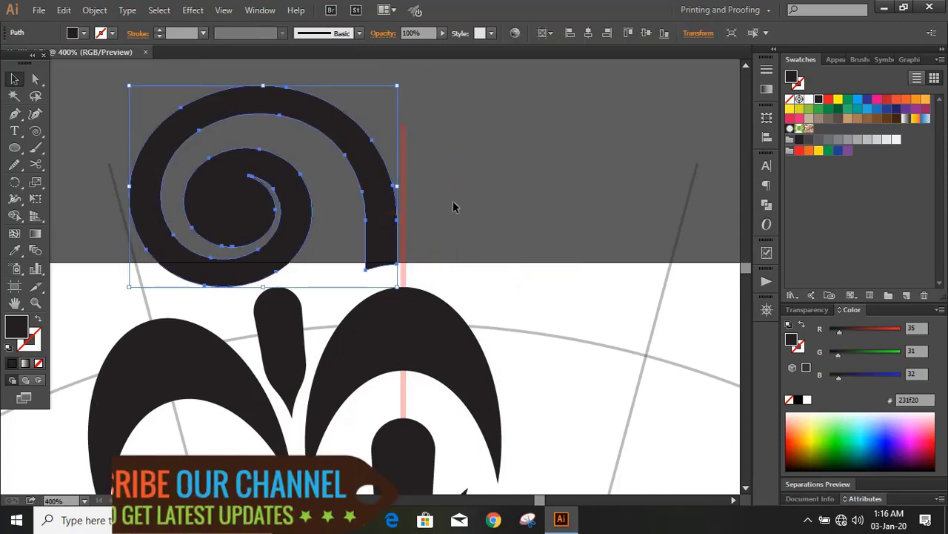
left_click(438, 212)
left_click(35, 79)
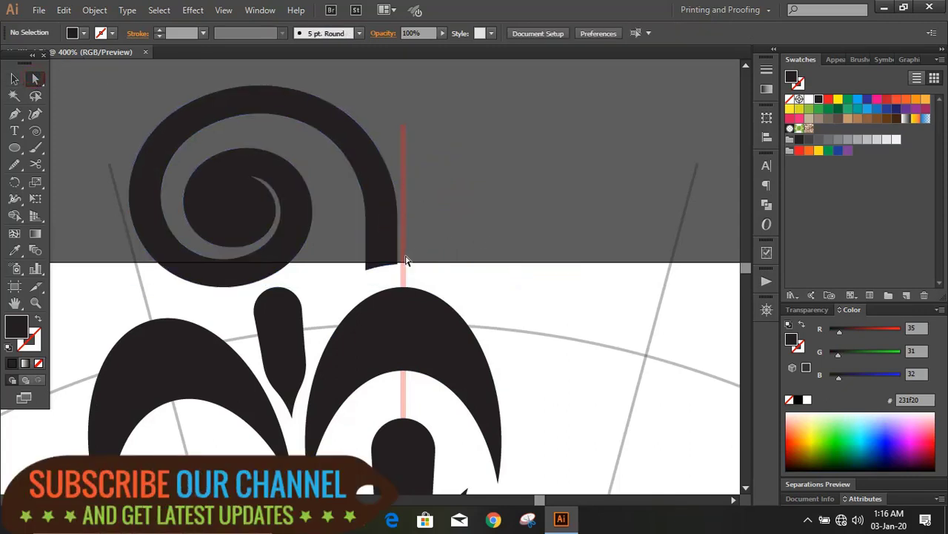
left_click(373, 261)
left_click(397, 264, "shift")
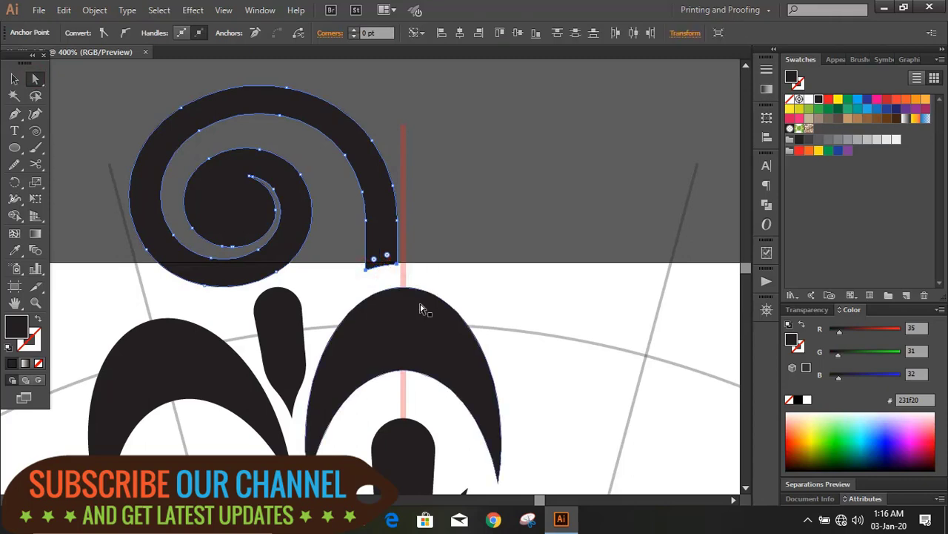
key("shift+Down")
key("shift+Down")
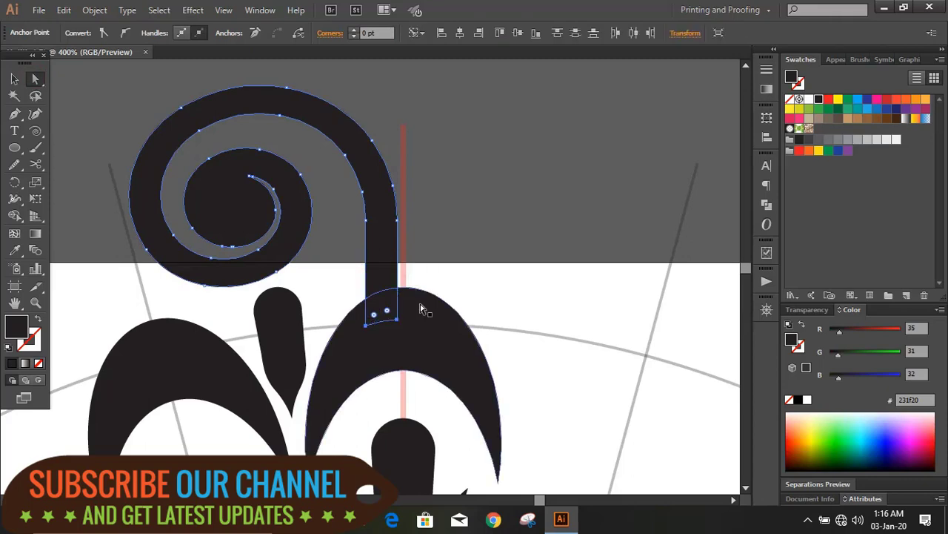
left_click(14, 79)
left_click(95, 95)
Create a mirrored copy of the enlarged spiral across the vertical centre line of the grid
key("ctrl+minus")
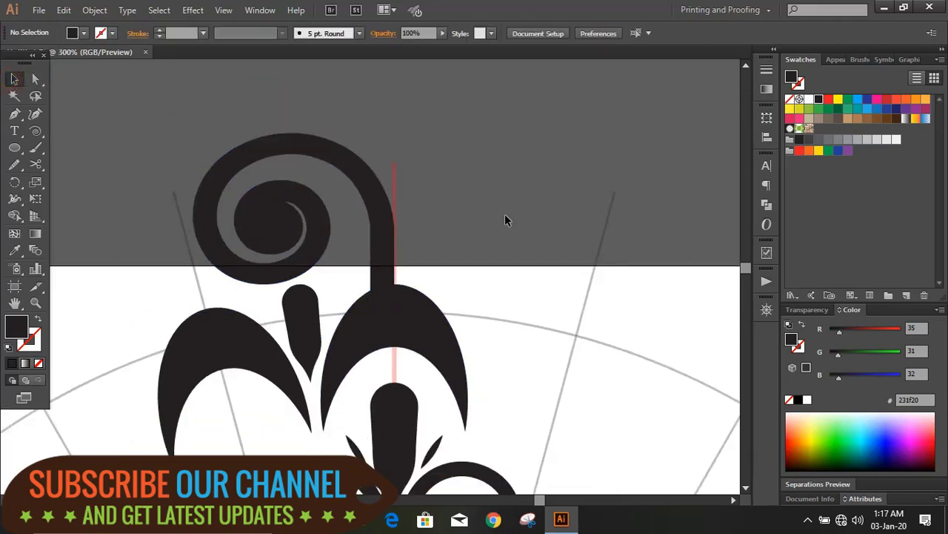
left_click(362, 178)
left_click_drag(14, 181, 85, 199)
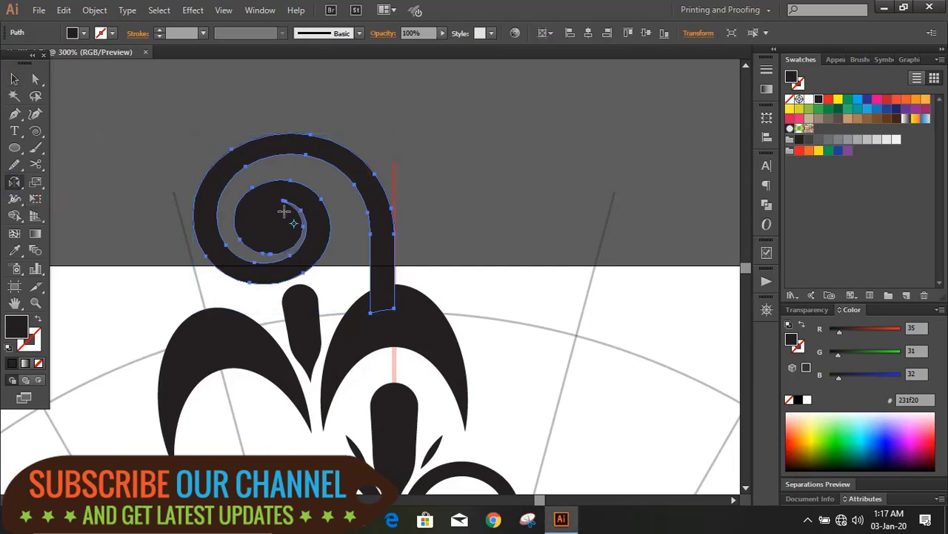
left_click(393, 183, "alt")
left_click(768, 337)
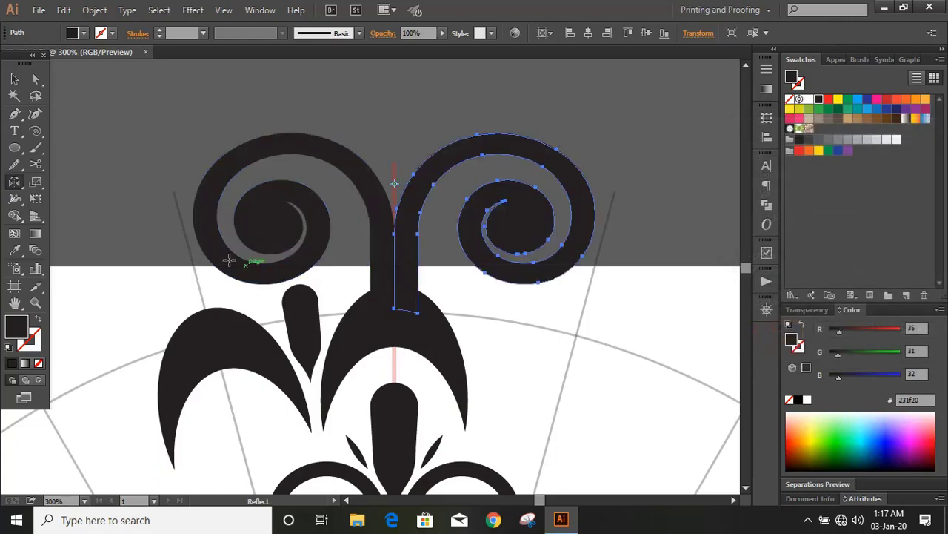
left_click(14, 79)
left_click(131, 110)
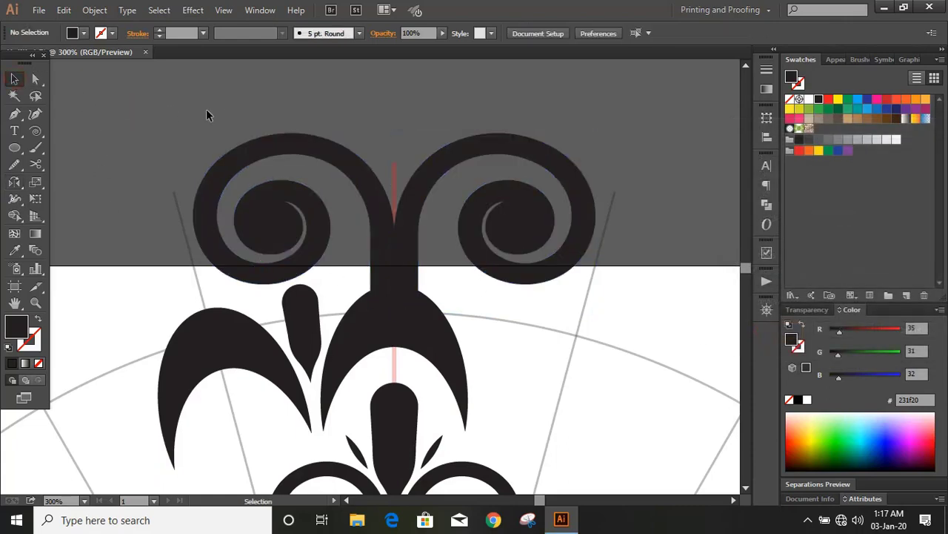
Unite the two mirrored upper spirals into one shape
left_click(311, 149)
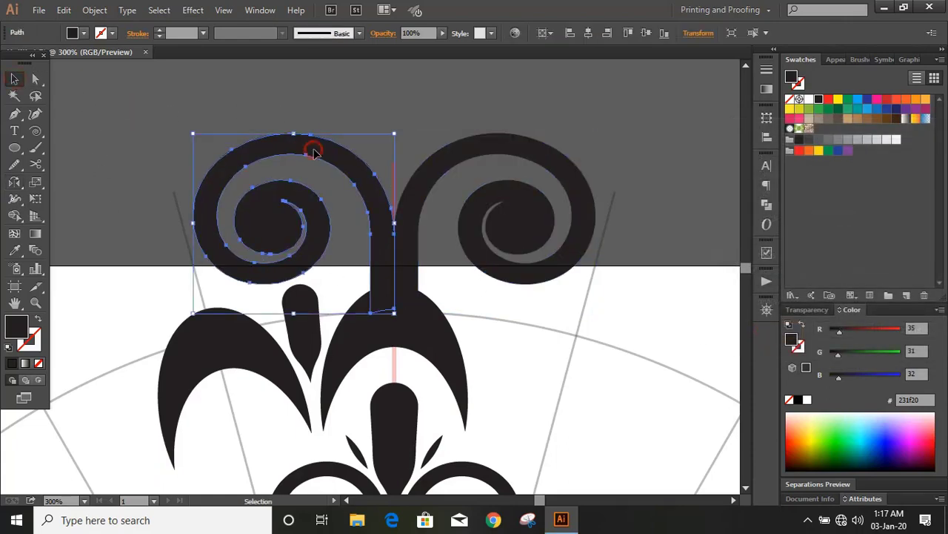
left_click(430, 186, "shift")
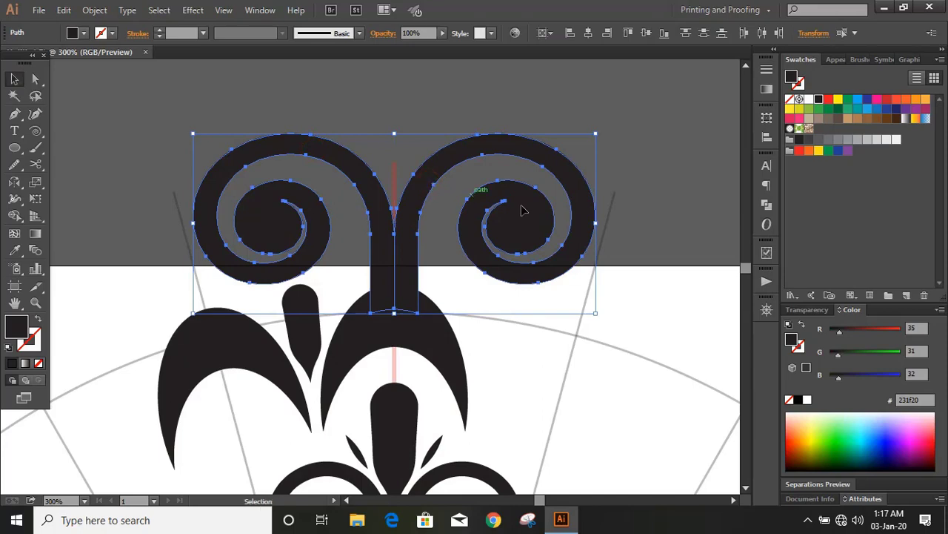
left_click(767, 205)
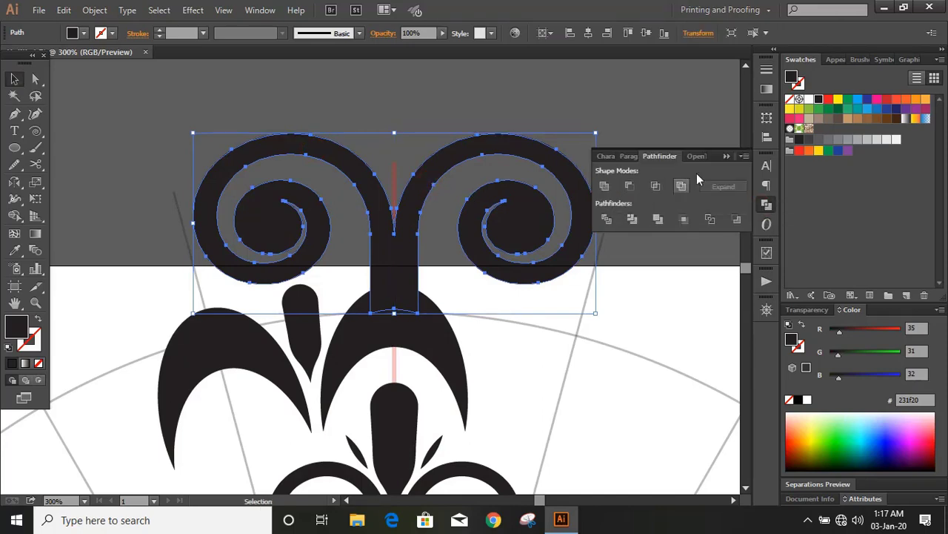
left_click(727, 156)
left_click(615, 177)
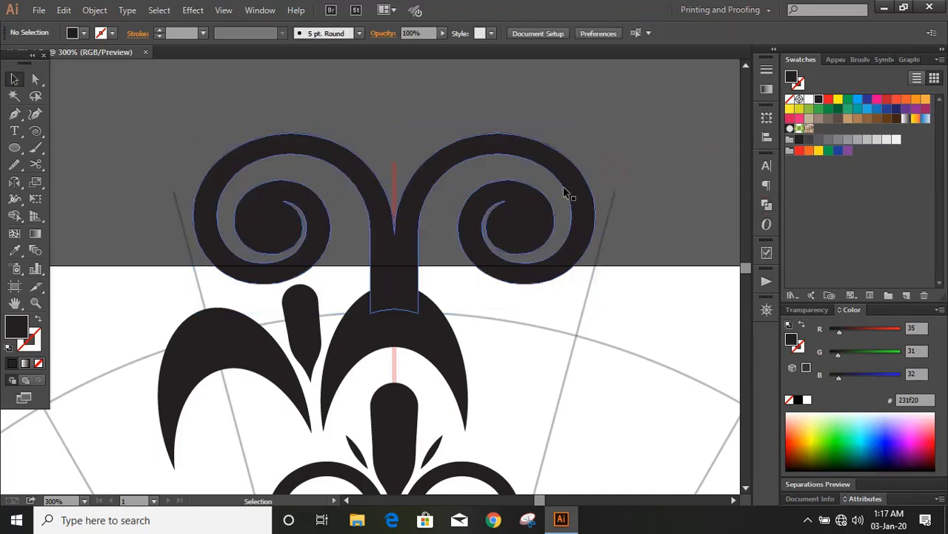
Create an outward 5 pt offset path around the top crescent with miter joins
left_click(448, 350)
left_click(94, 10)
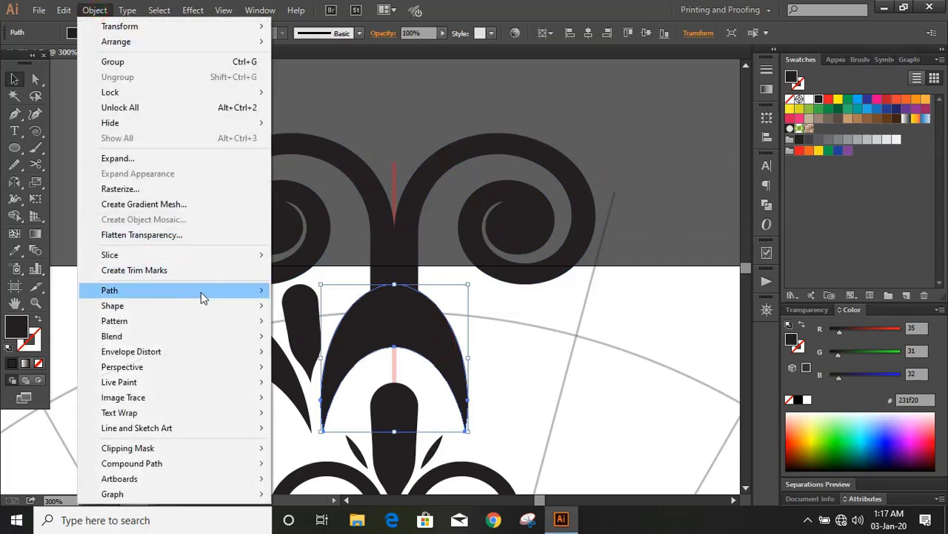
mouse_move(201, 292)
left_click(322, 342)
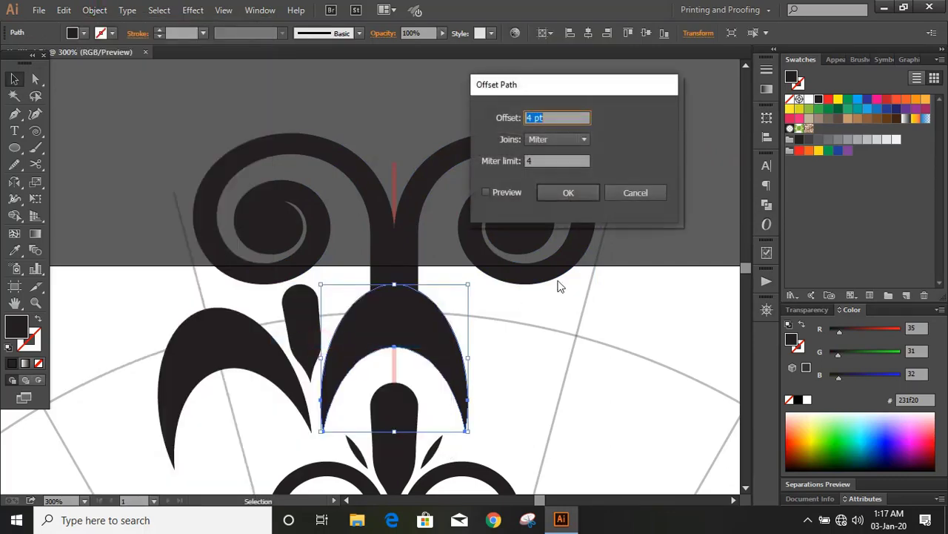
left_click(493, 196)
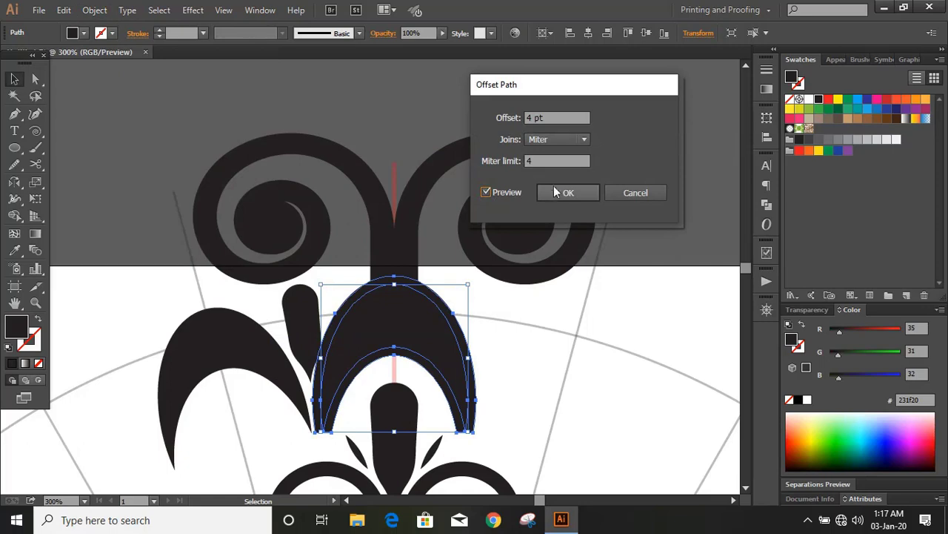
left_click(554, 117)
key("Up")
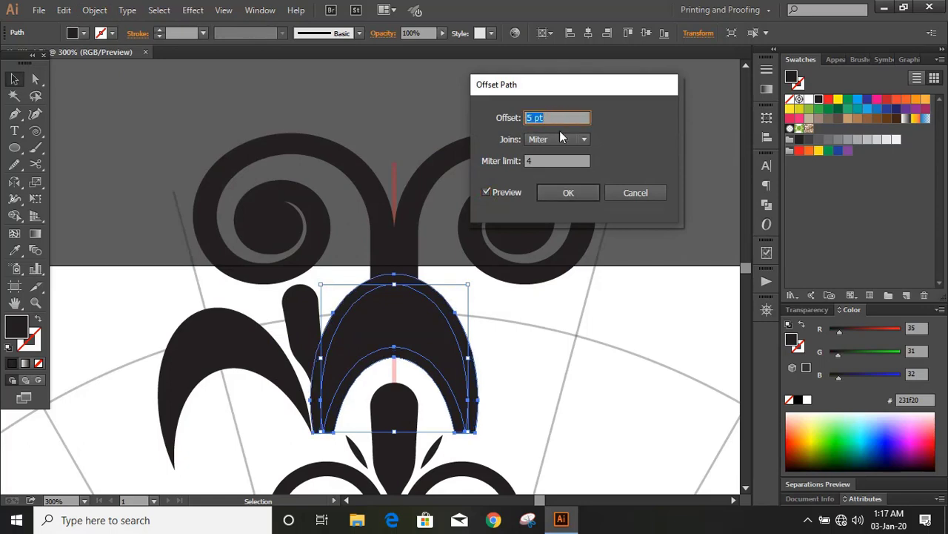
left_click(568, 192)
Use the Shape Builder to remove the crescent's offset outline and the stem portion overlapping it, leaving a gap above the crescent
left_click(550, 317)
left_click(439, 324)
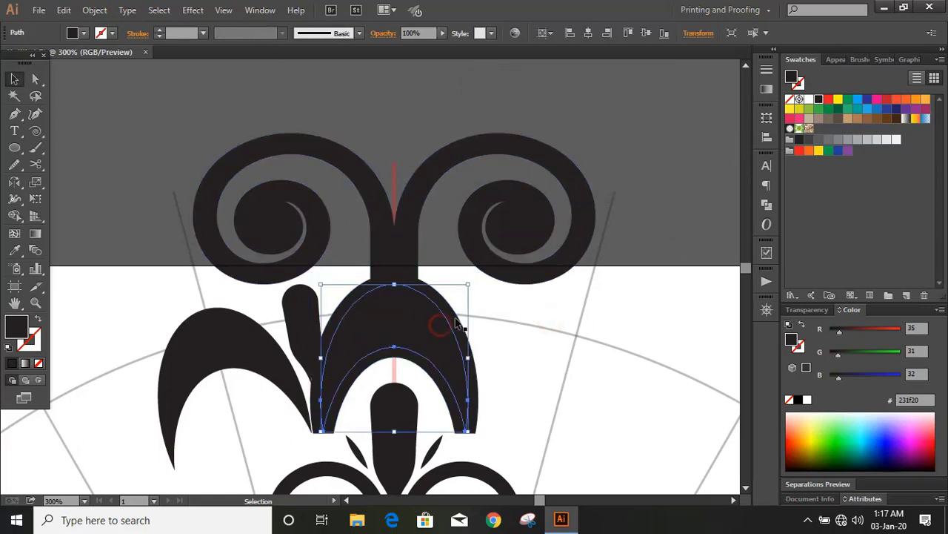
left_click(469, 318)
left_click(457, 338)
left_click(411, 252, "shift")
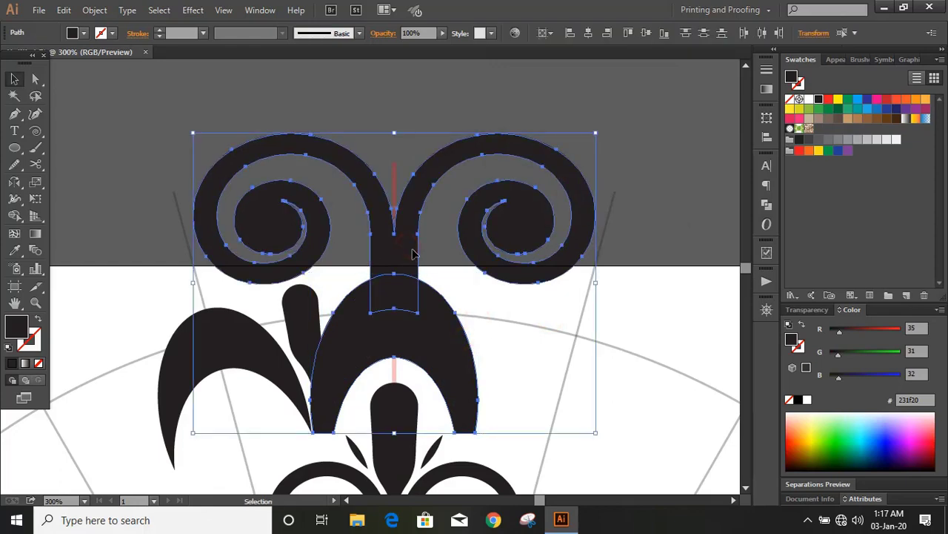
left_click(14, 216)
left_click_drag(355, 342, 389, 296)
left_click(14, 79)
left_click(132, 144)
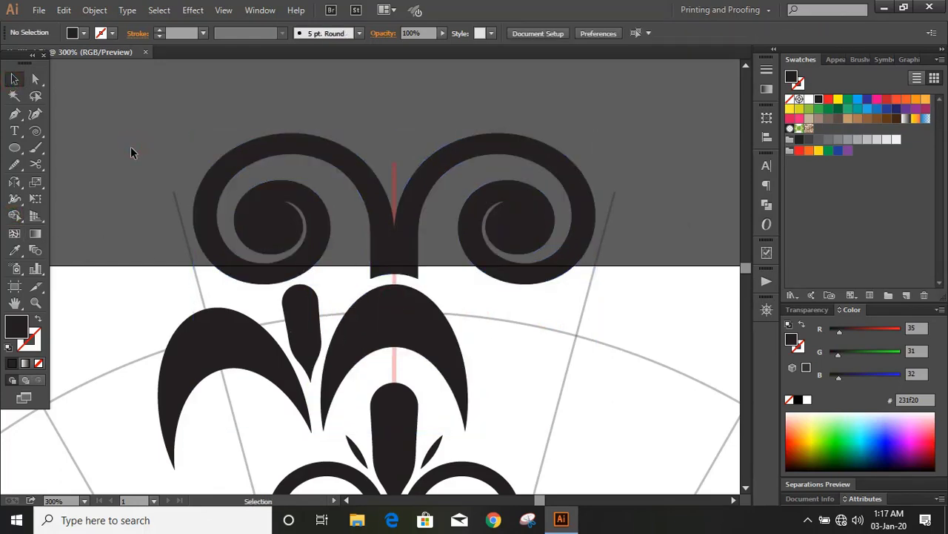
Draw a tall, narrow ellipse over the centre line between the two upper spirals
scroll(454, 182, "up", 2)
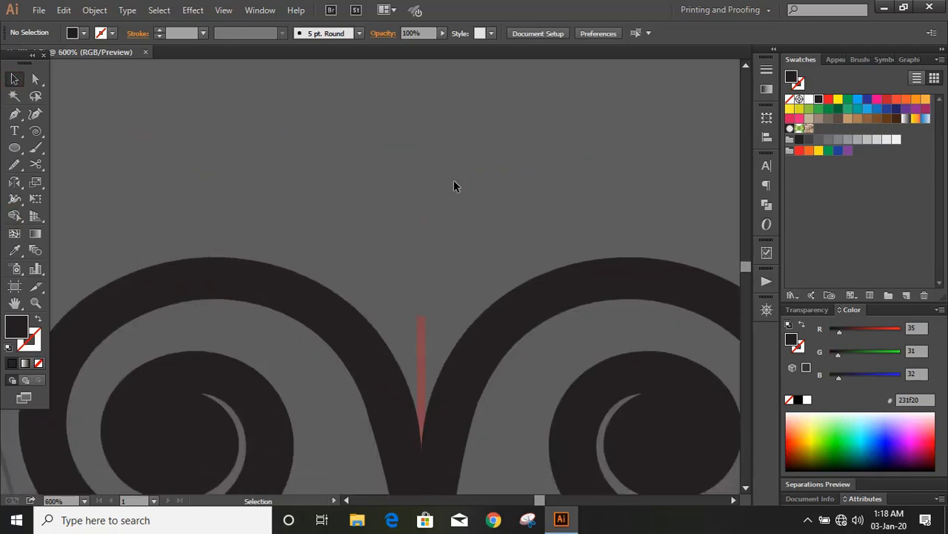
left_click(15, 147)
left_click_drag(366, 105, 503, 490)
left_click(14, 79)
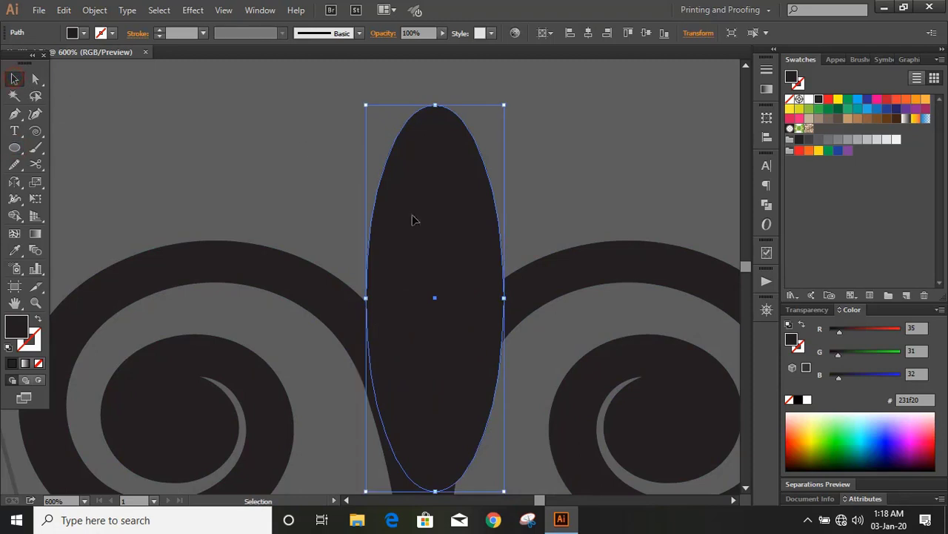
Widen the ellipse, reduce its height and move it up so it rises above the spirals
key("ctrl+minus")
key("ctrl+minus")
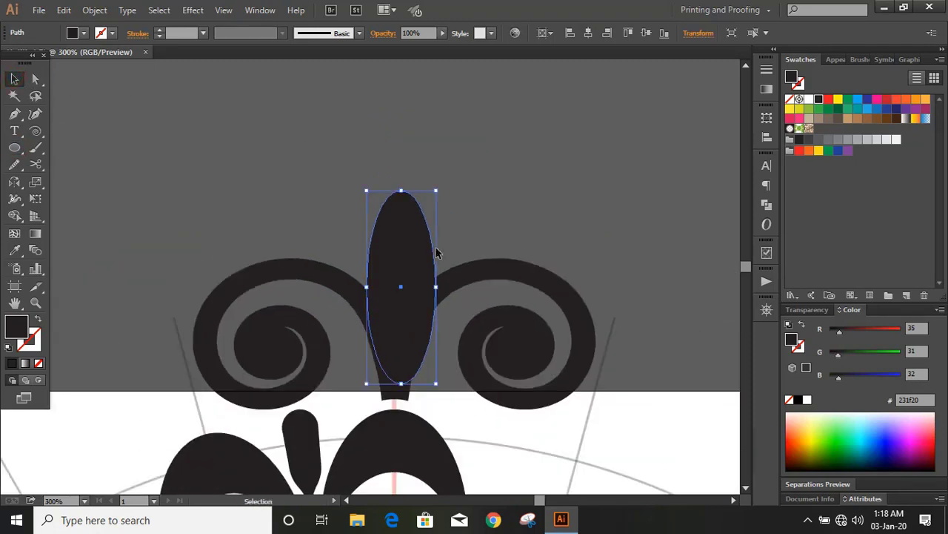
left_click_drag(434, 192, 479, 151)
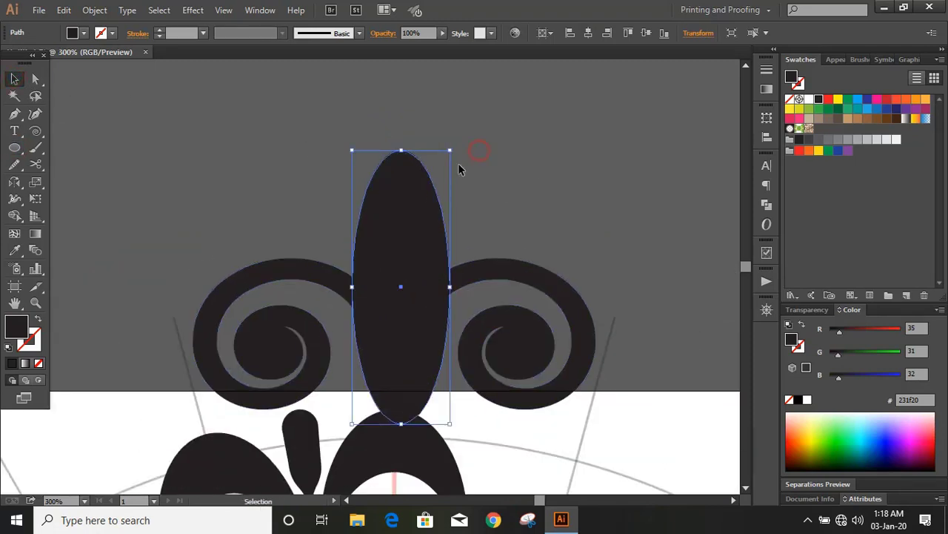
left_click_drag(401, 151, 402, 200)
left_click_drag(402, 267, 404, 202)
Convert the ellipse's top and bottom anchor points to corners to form a pointed leaf
left_click(35, 79)
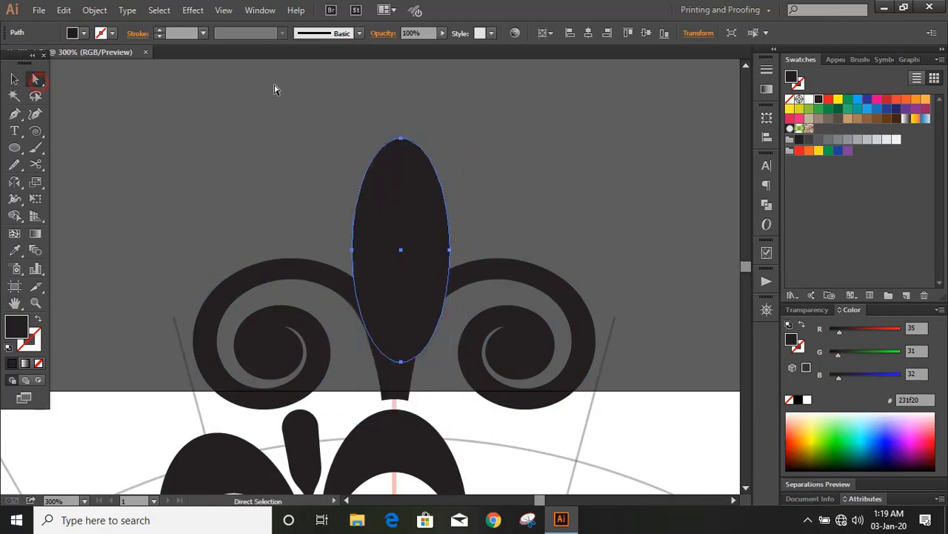
left_click(401, 139)
left_click(401, 361)
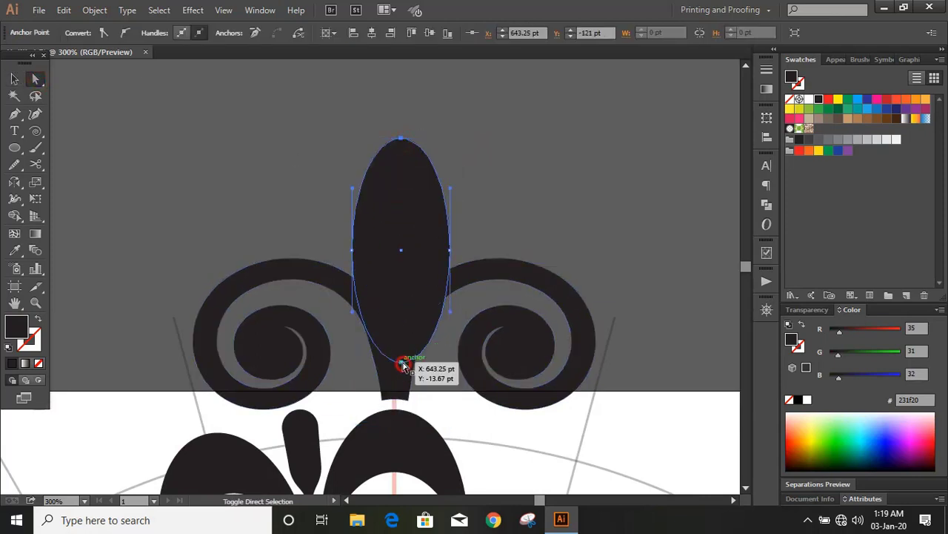
left_click(103, 33)
left_click(14, 79)
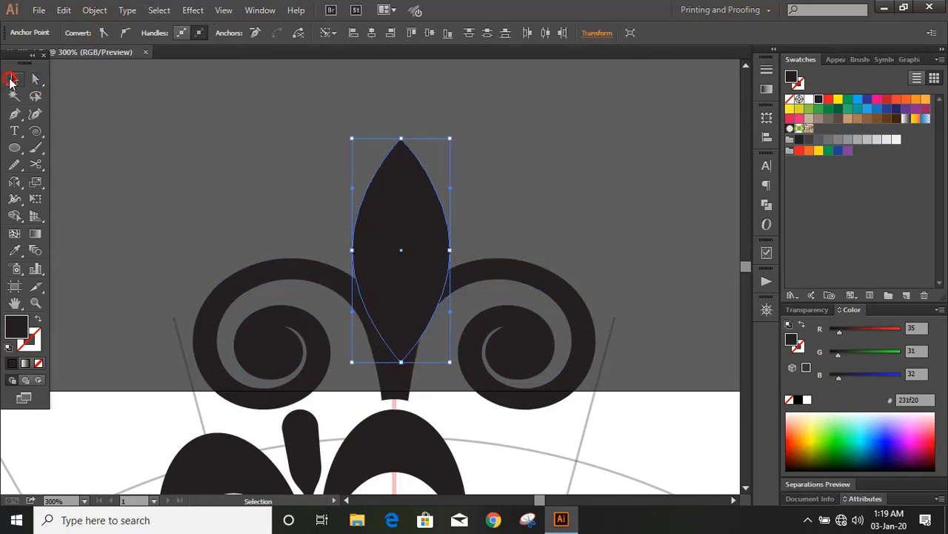
left_click(201, 171)
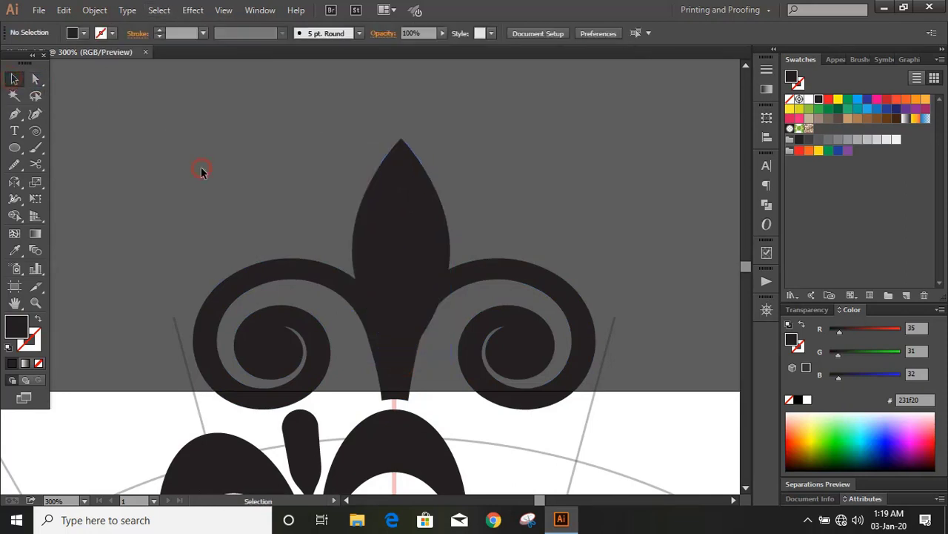
Resize the pointed leaf to a larger, broader shape centred on the stem between the spirals
left_click(408, 201)
left_click_drag(403, 139, 403, 170)
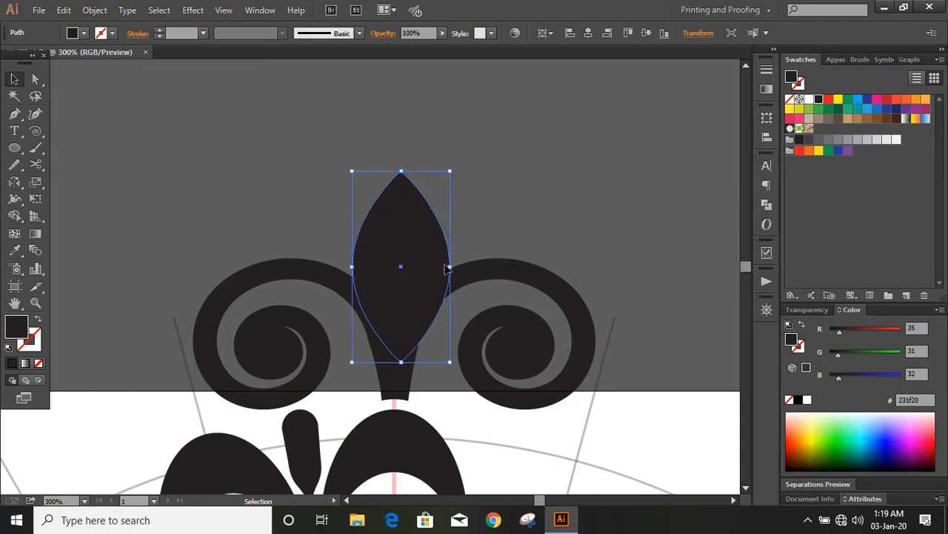
left_click_drag(448, 267, 472, 278)
key("ctrl+z")
left_click(258, 167)
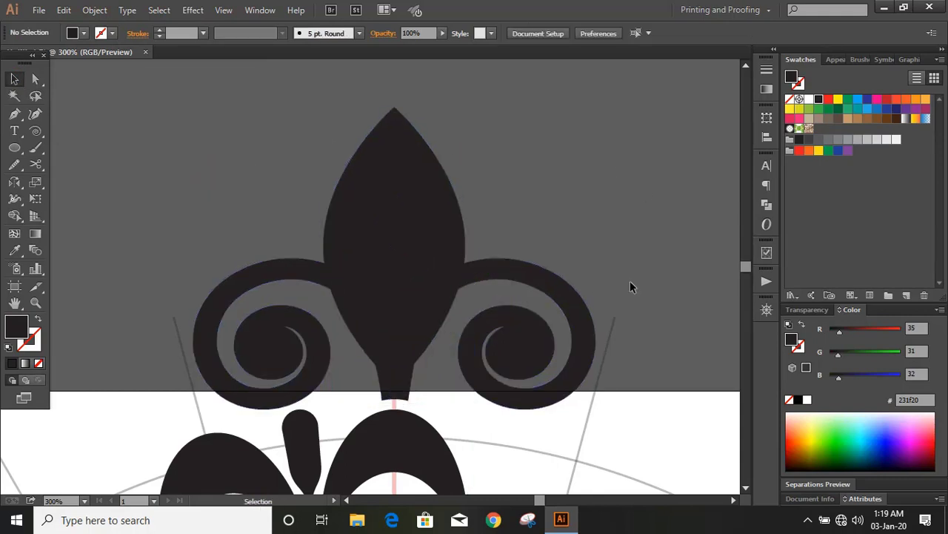
Create a 5 pt offset path around the united upper spirals with miter joins
left_click(510, 274)
left_click(95, 9)
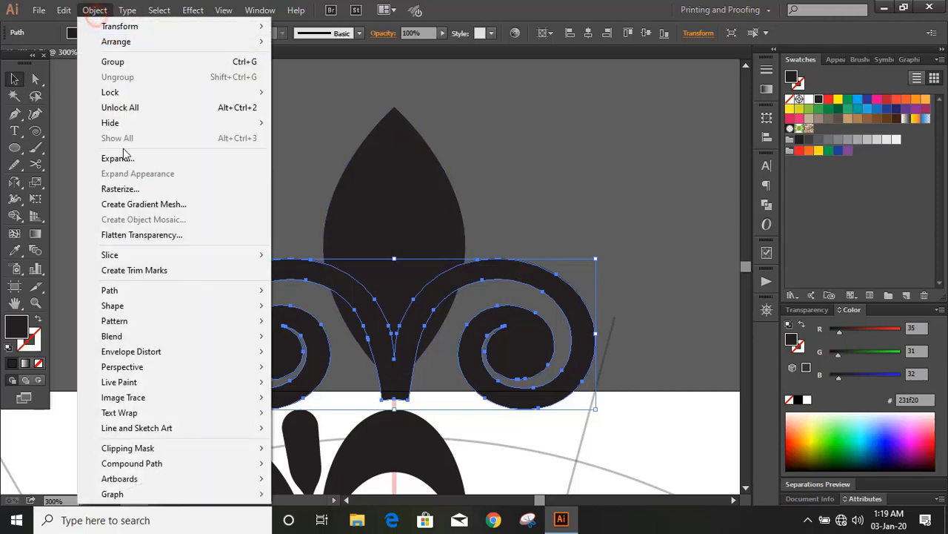
mouse_move(148, 290)
left_click(348, 341)
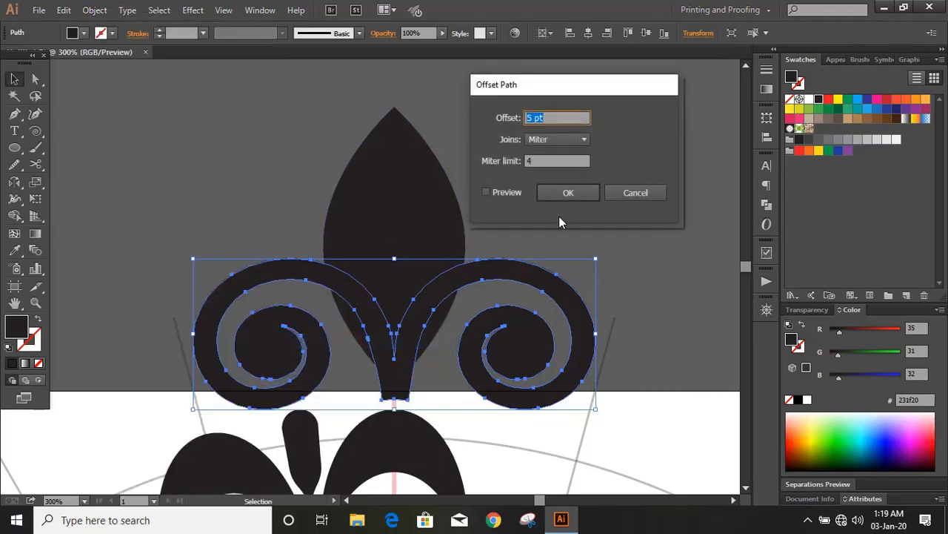
left_click(487, 192)
left_click(563, 196)
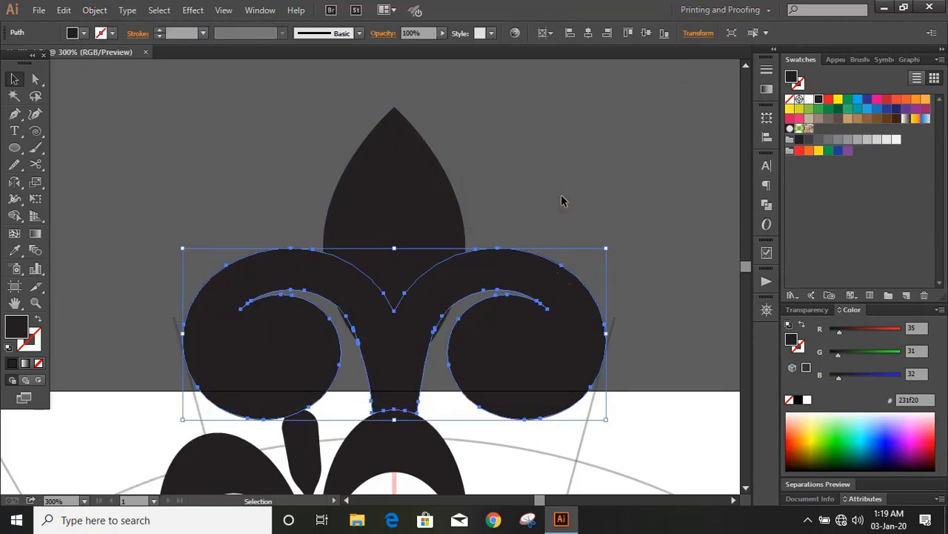
Use the Shape Builder tool to remove the offset outline and the overlapping leaf area, leaving a gap between the leaf and spirals
left_click(557, 205)
left_click(546, 263)
left_click(421, 214, "shift")
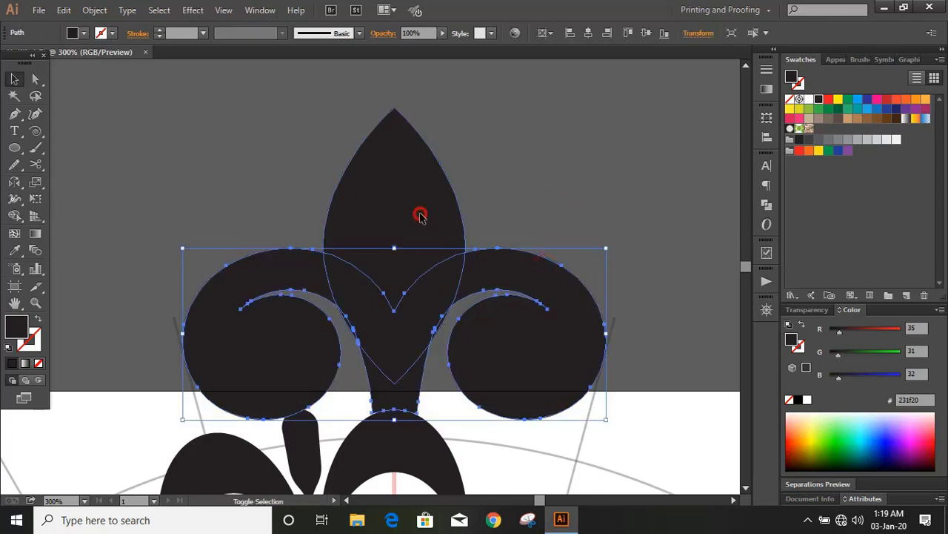
left_click(14, 214)
mouse_move(272, 265)
left_mouse_down()
mouse_move(339, 286)
mouse_move(395, 356)
mouse_move(401, 391)
mouse_move(470, 275)
mouse_move(434, 328)
left_mouse_up()
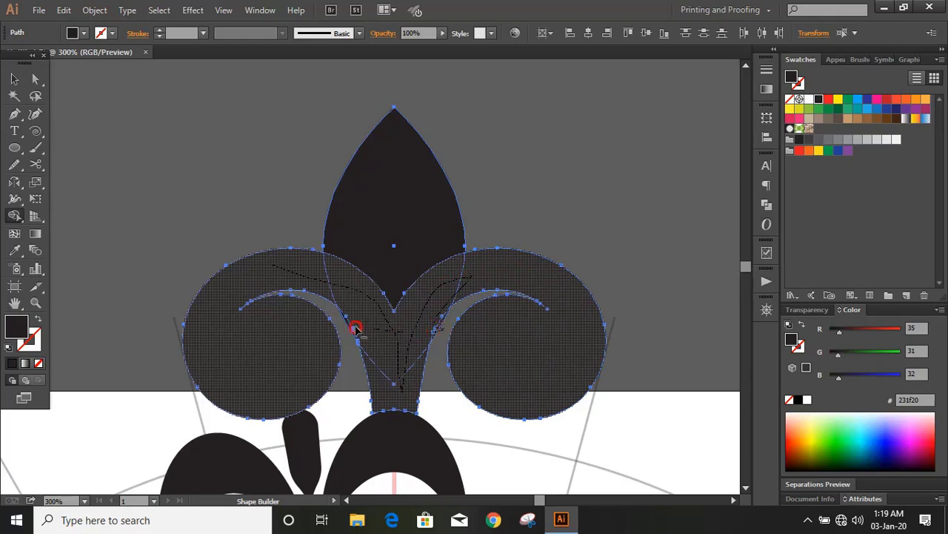
left_click_drag(343, 331, 272, 342)
left_click(14, 78)
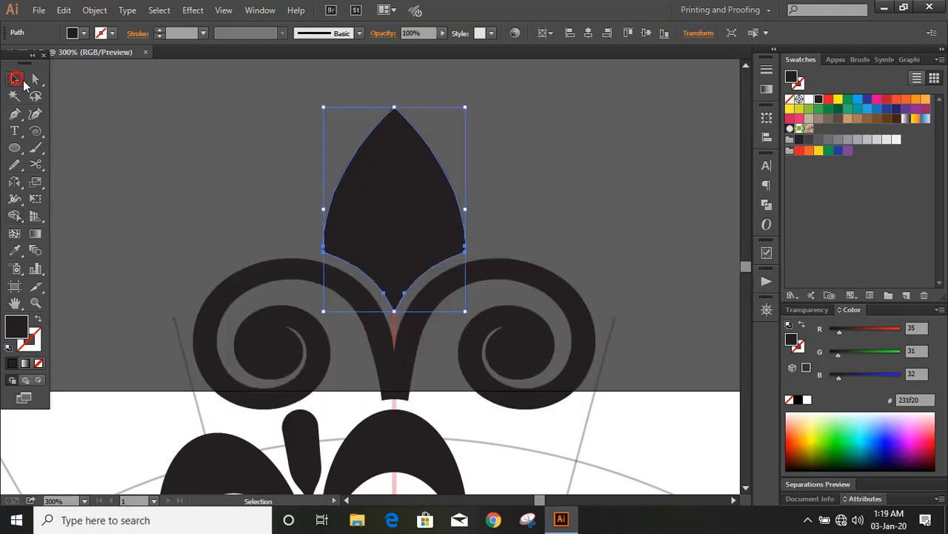
left_click(194, 164)
Draw a curved path with the Pen tool running diagonally across the leaf from its upper-left edge to its lower-right corner
left_click(14, 113)
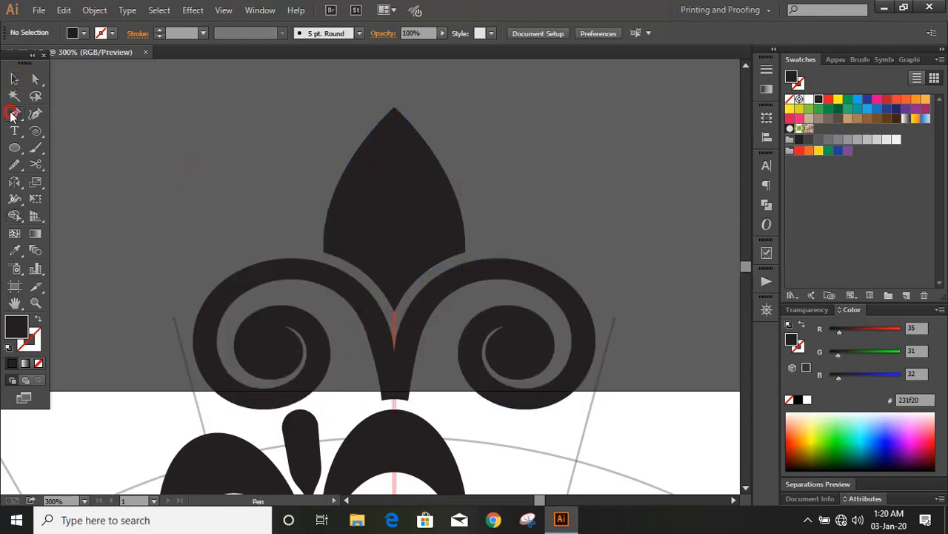
left_click(343, 121)
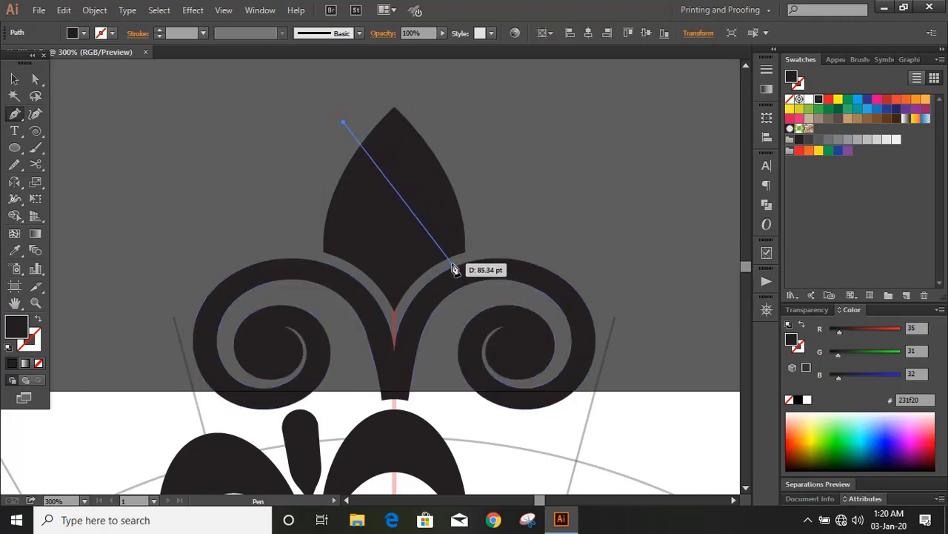
left_click_drag(452, 264, 459, 362)
left_click(14, 79)
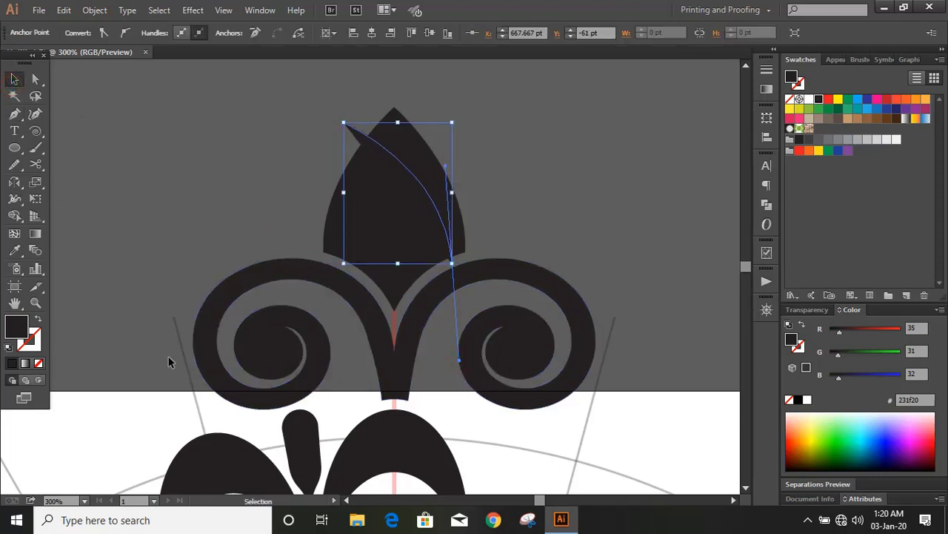
Give the curved path a red stroke with no fill, and place two copies at even spacing down the leaf
left_click(828, 99)
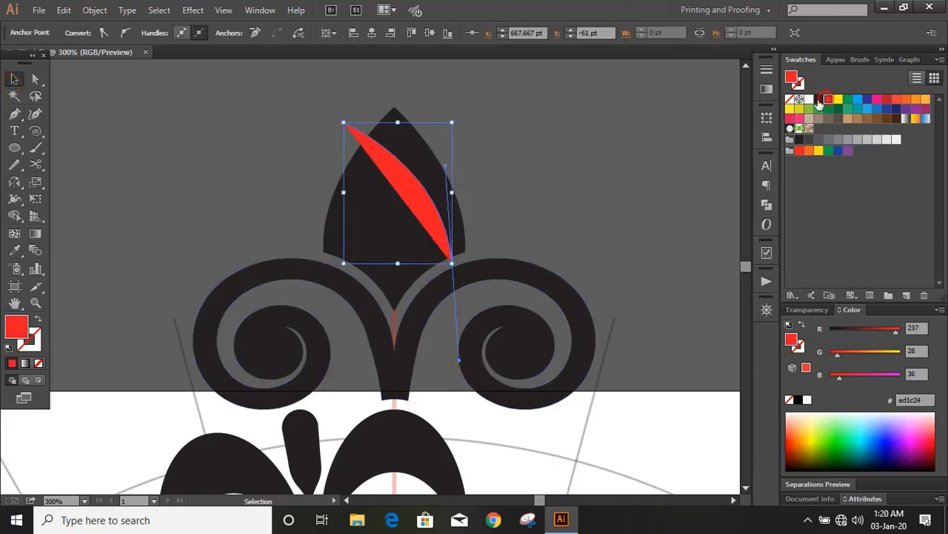
left_click(39, 363)
left_click(30, 341)
left_click(12, 362)
left_click(212, 176)
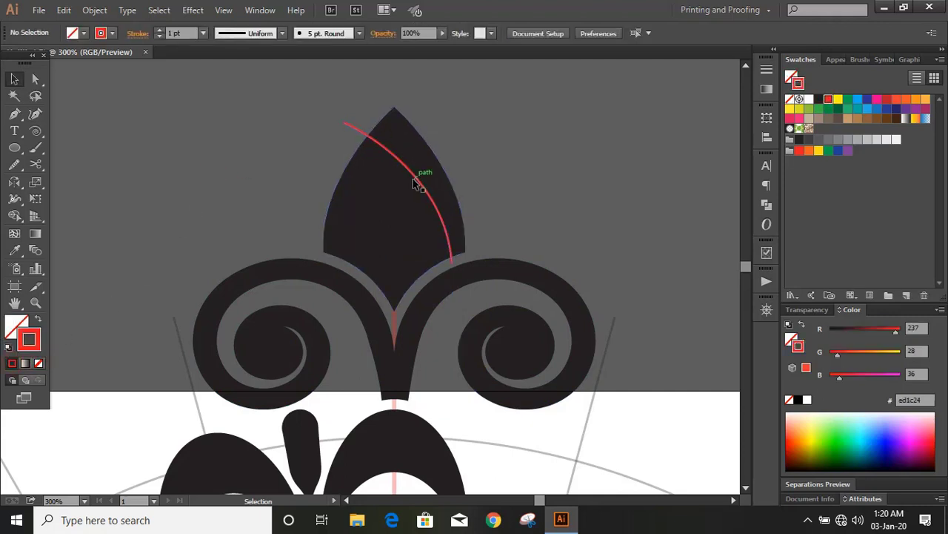
left_click_drag(420, 187, 389, 259)
left_click(311, 97)
Create a vertically reflected copy of the three red arcs
left_click(353, 127)
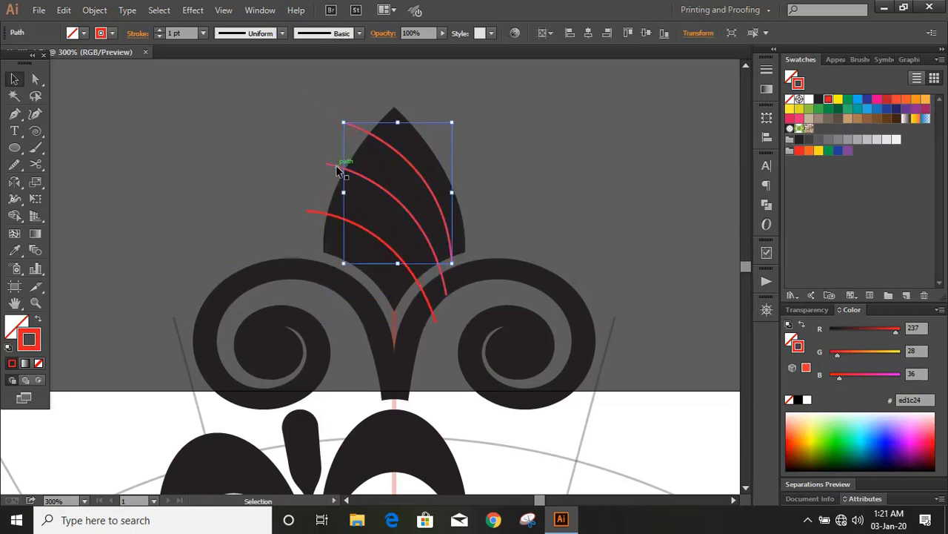
left_click(340, 169, "shift")
left_click(312, 216, "shift")
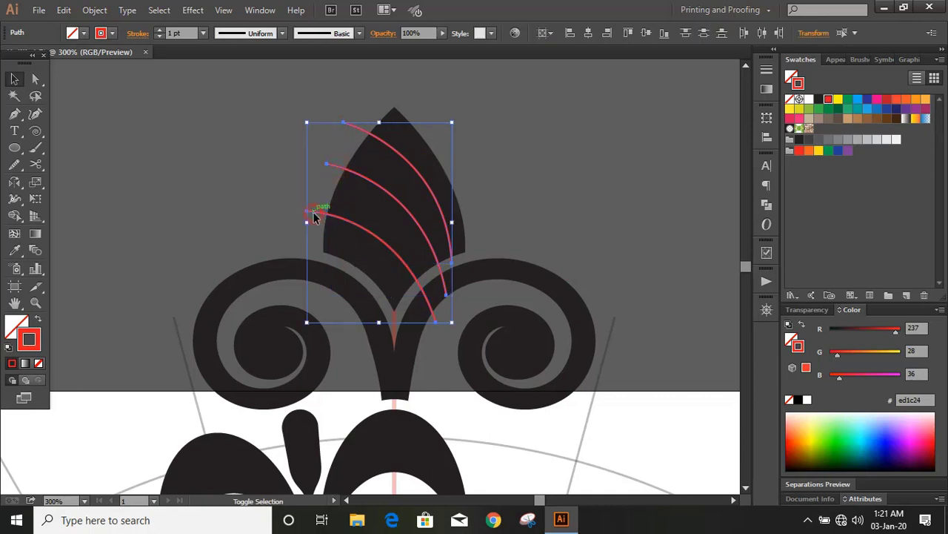
key("ctrl+=")
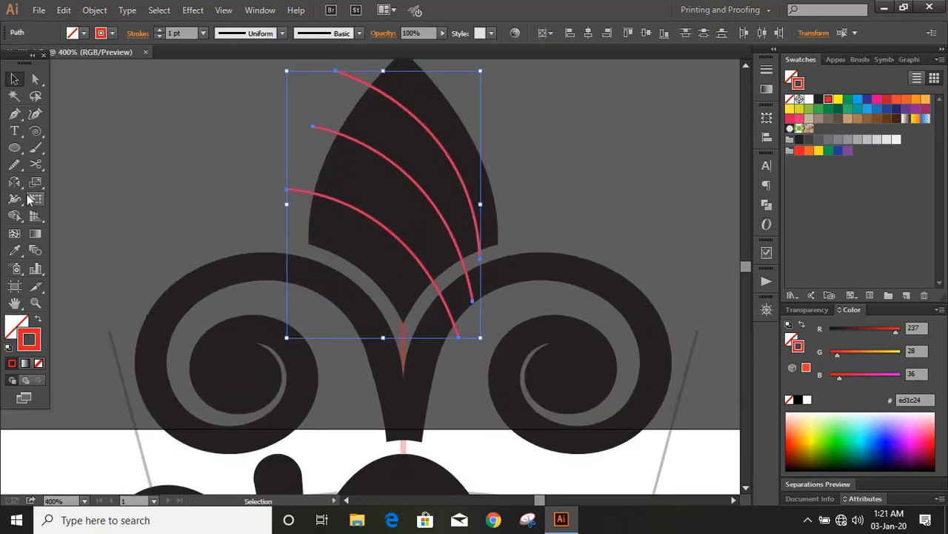
double_click(14, 181)
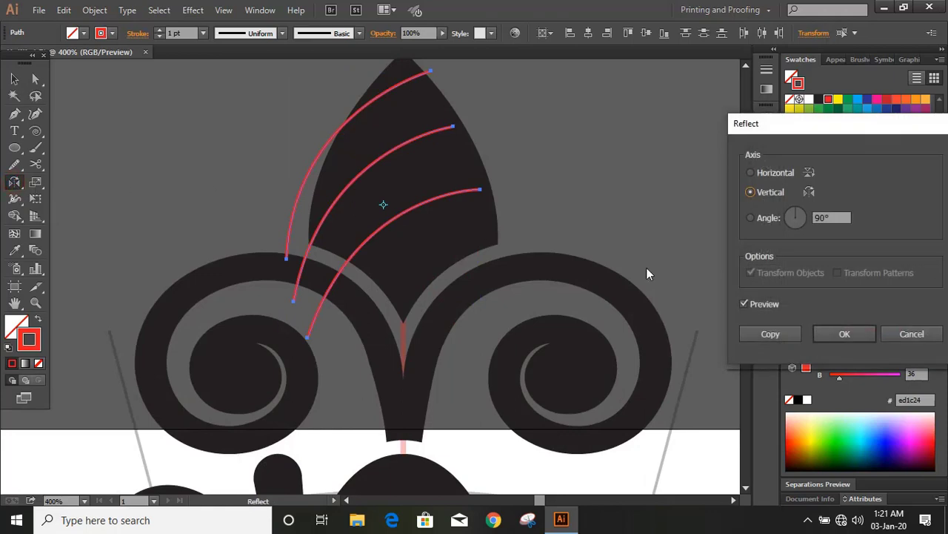
left_click(771, 333)
left_click(15, 79)
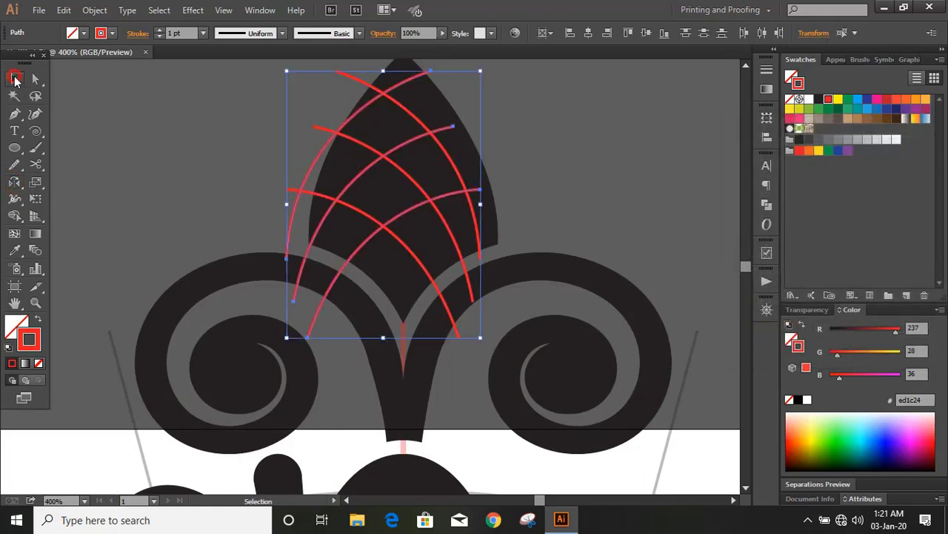
Nudge the reflected arcs to the right until both sets cross symmetrically on the leaf's centre line
key("Right")
key("Right")
key("Right")
key("Right")
key("Right")
key("Right")
key("Right")
key("Right")
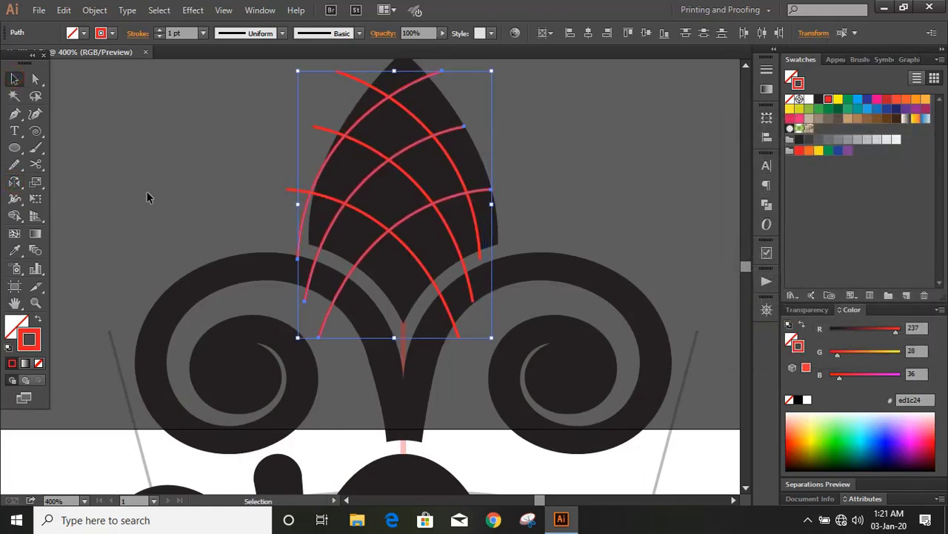
key("Right")
key("Right")
key("Right")
key("Right")
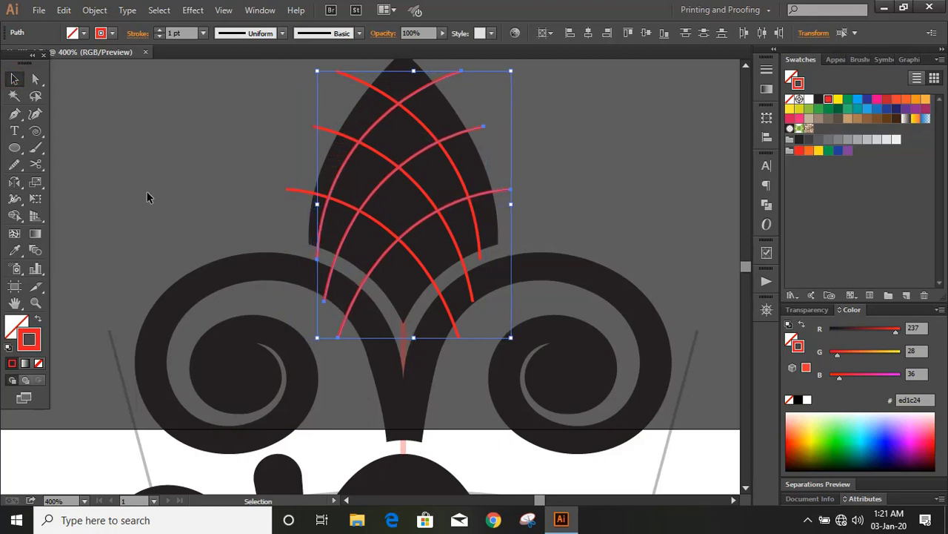
key("Right")
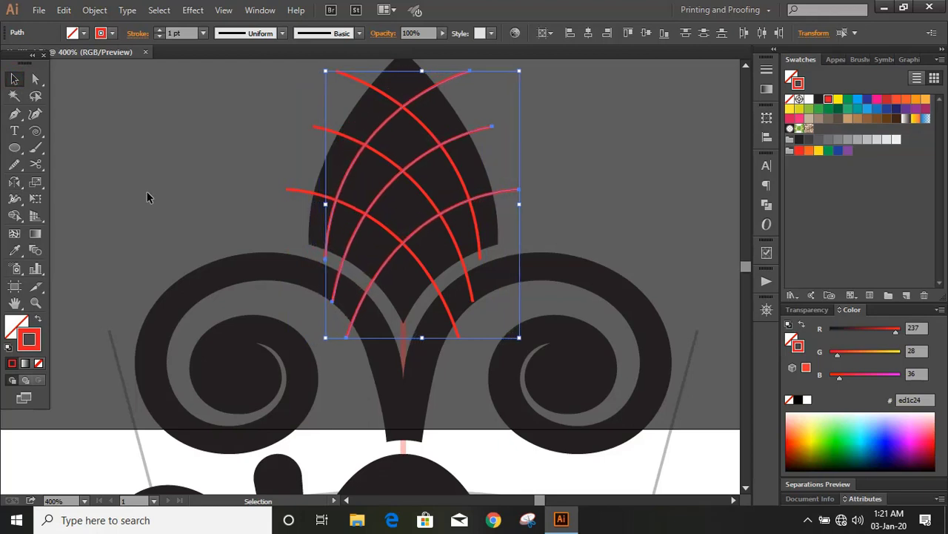
key("Right")
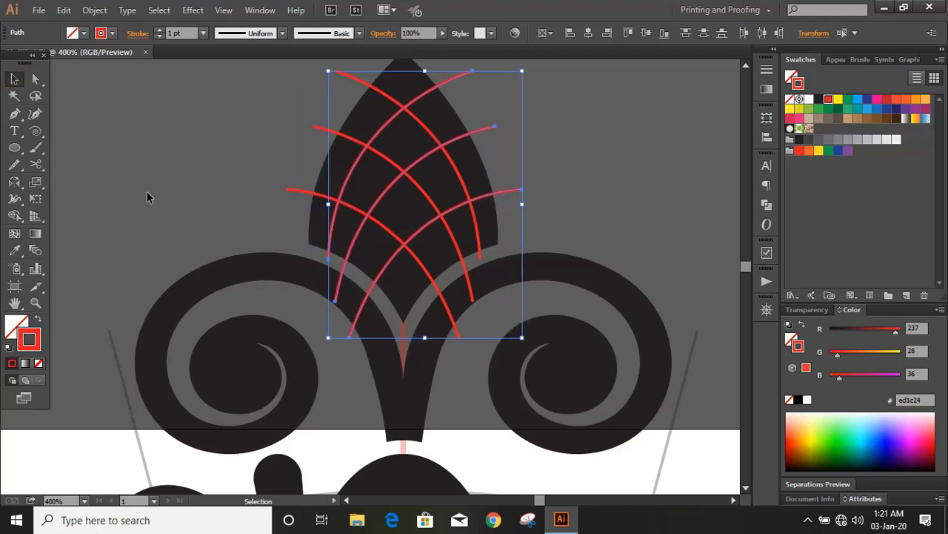
left_click(231, 176)
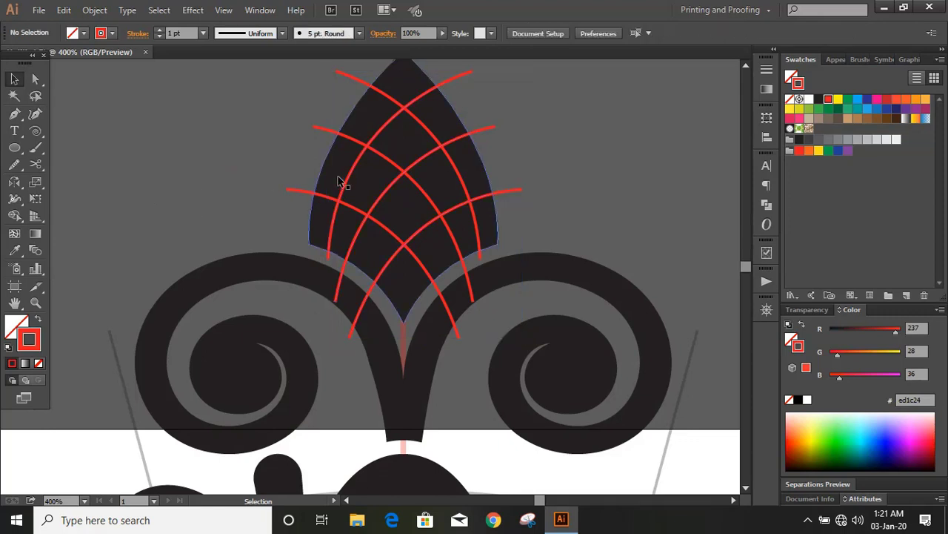
Set the stroke weight of all six red arcs to 5 pt
left_click(378, 197, "shift")
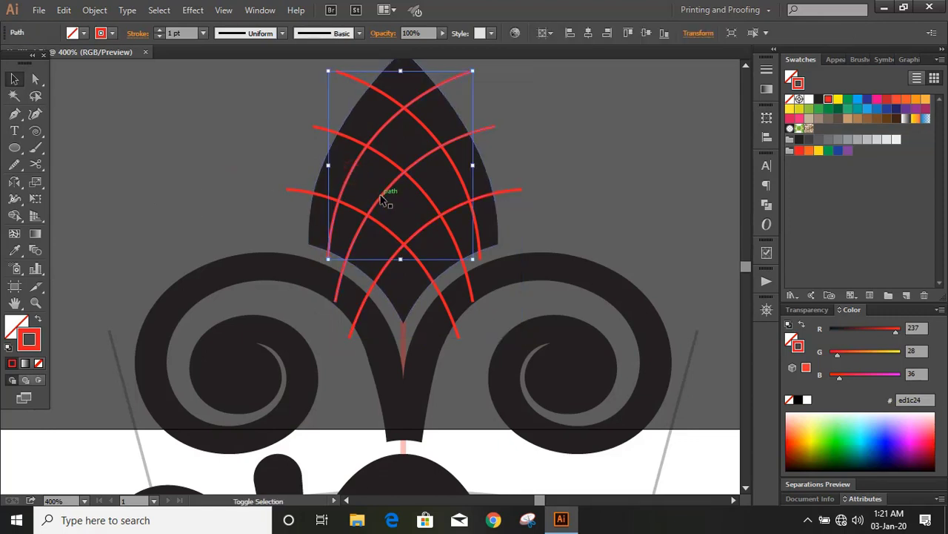
left_click(299, 189, "shift")
left_click(323, 131, "shift")
left_click(441, 135, "shift")
left_click(435, 134, "shift")
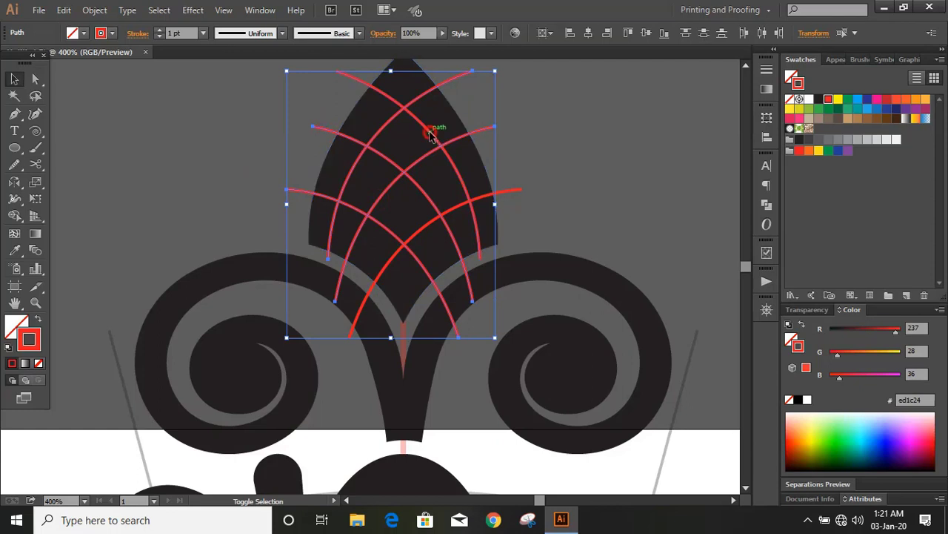
left_click(393, 259, "shift")
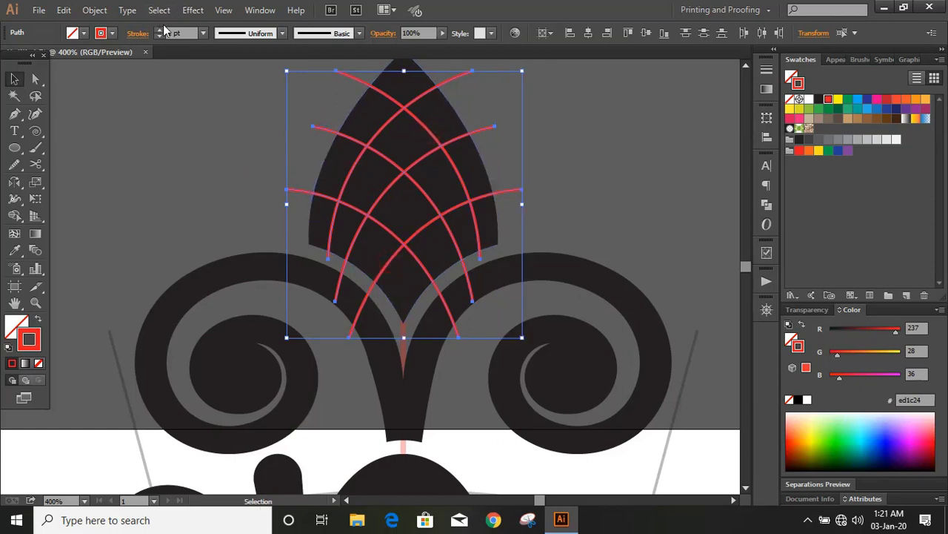
left_click(160, 31)
left_click(160, 31)
left_click(160, 31)
left_click(160, 31)
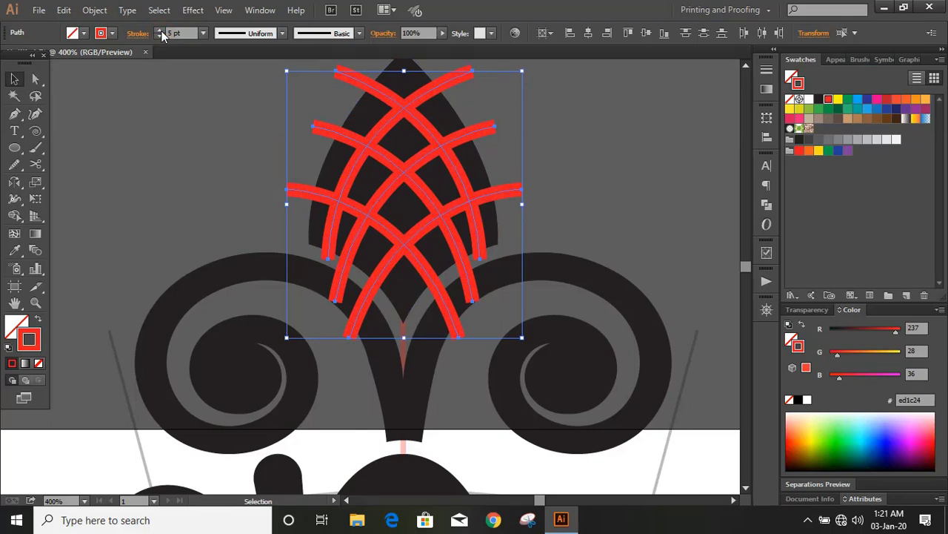
Expand the six red arcs' strokes into filled shapes
left_click(94, 10)
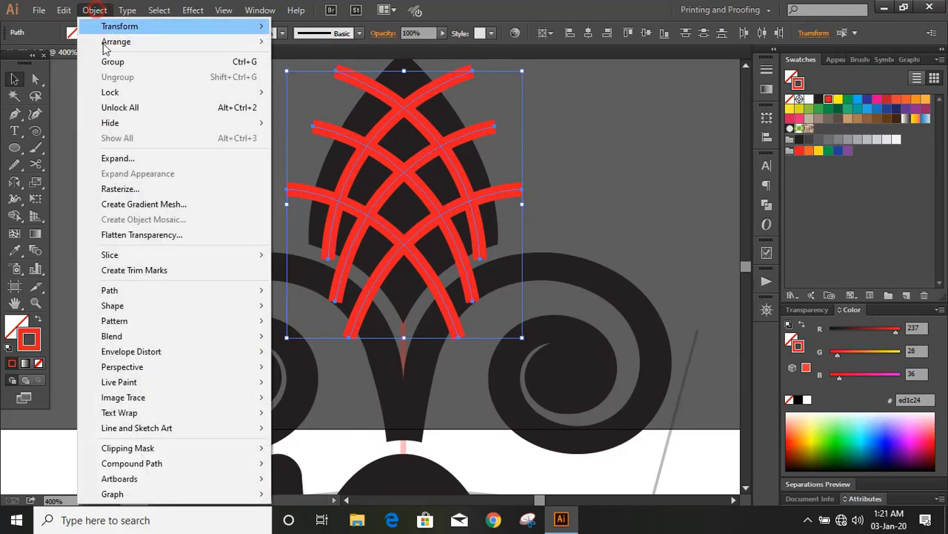
left_click(109, 155)
left_click(441, 337)
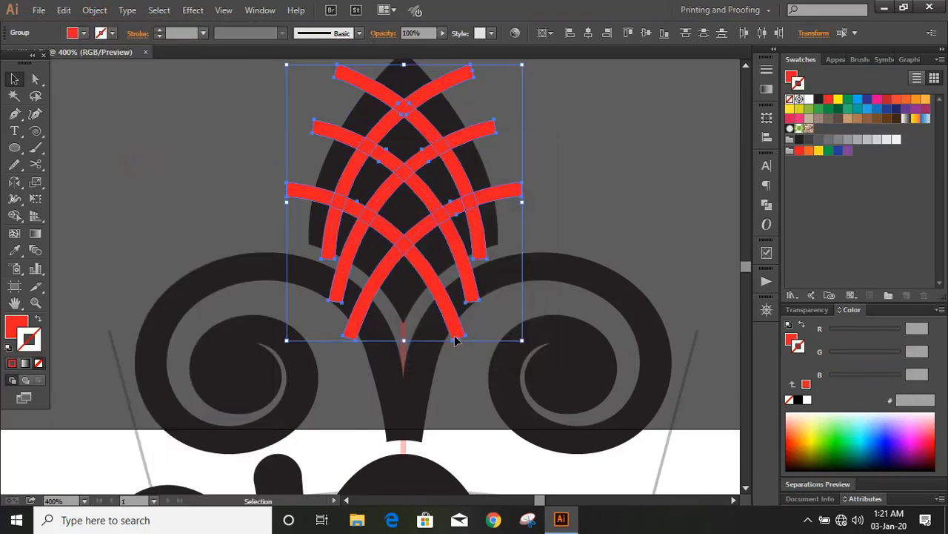
Subtract the expanded red lattice from the leaf with Minus Front to cut it into separate segments
left_click(495, 222, "shift")
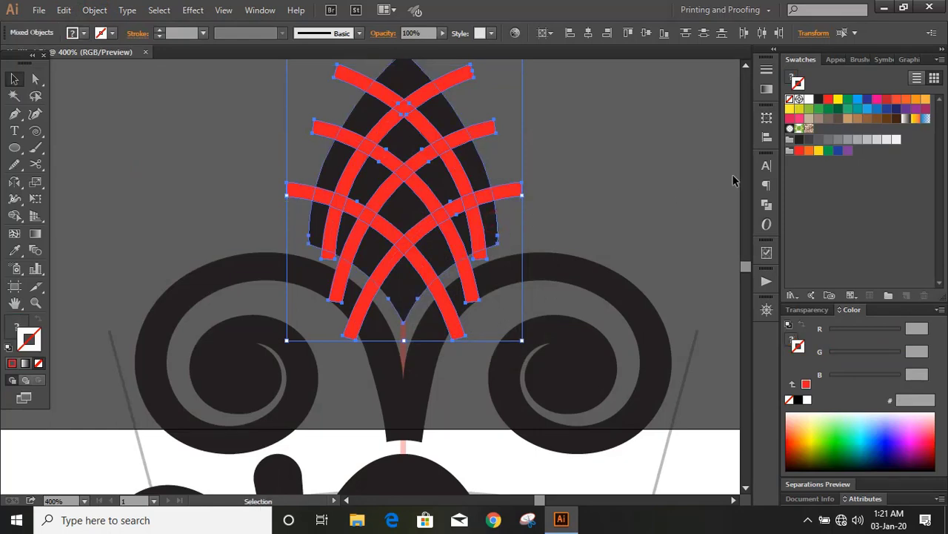
left_click(767, 204)
left_click(630, 186)
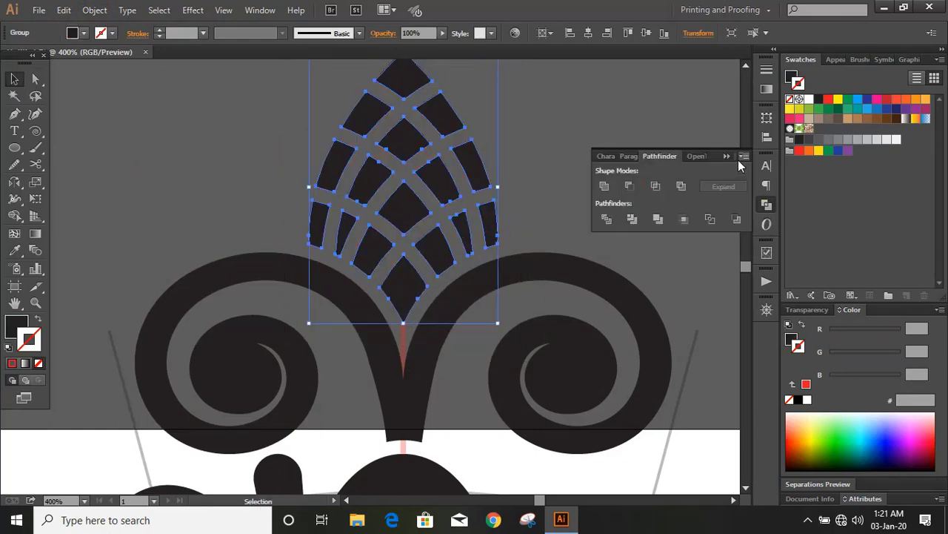
left_click(727, 156)
left_click(548, 177)
Unlock all the locked guide circles and radial lines
key("ctrl+minus")
key("ctrl+minus")
key("ctrl+minus")
key("ctrl+minus")
key("ctrl+minus")
key("ctrl+minus")
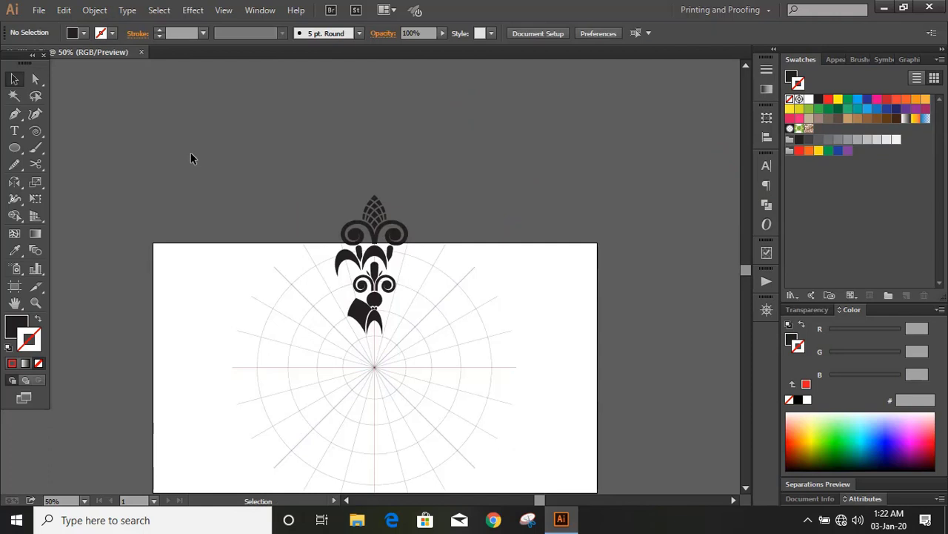
left_click(95, 10)
left_click(122, 111)
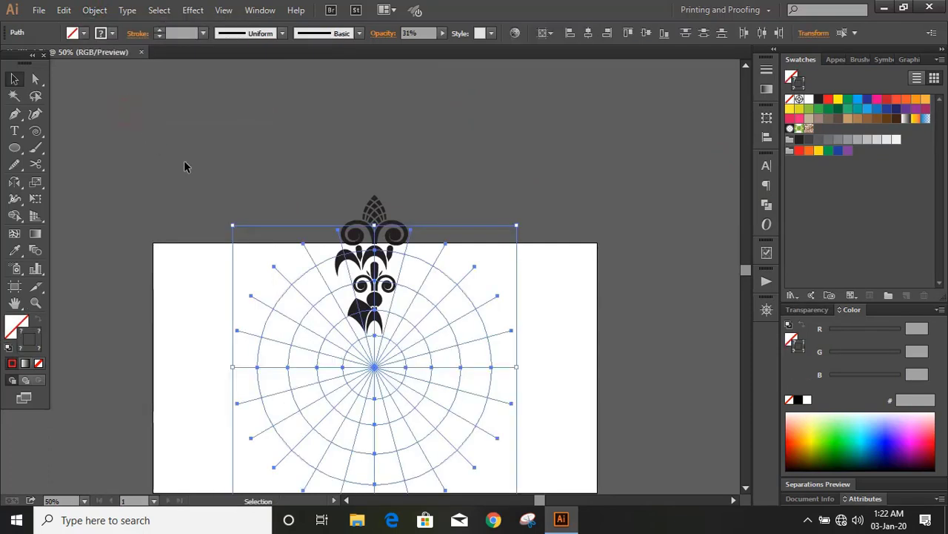
left_click(566, 266)
Delete all radial guide lines and guide circles except the smallest central circle
scroll(567, 296, "down", 3)
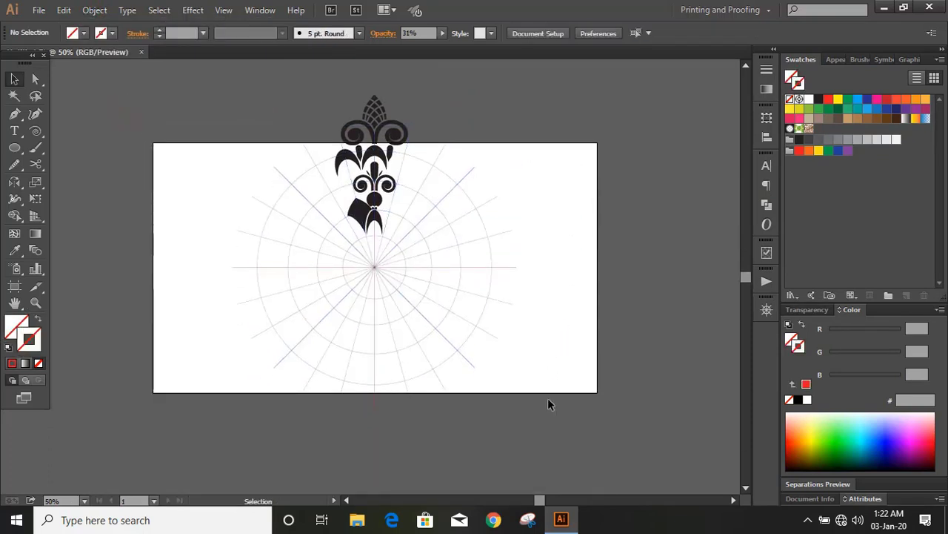
left_click_drag(539, 391, 434, 180)
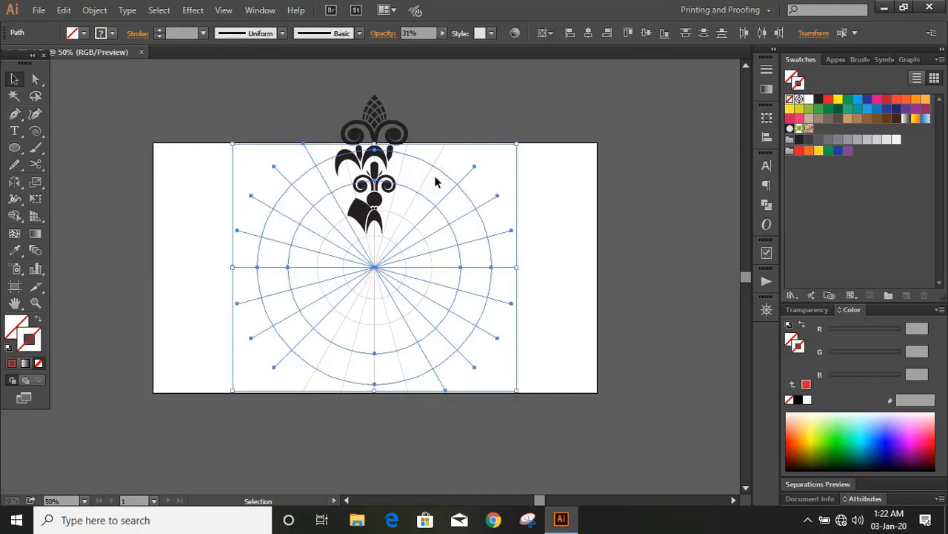
key("Delete")
left_click_drag(466, 221, 401, 161)
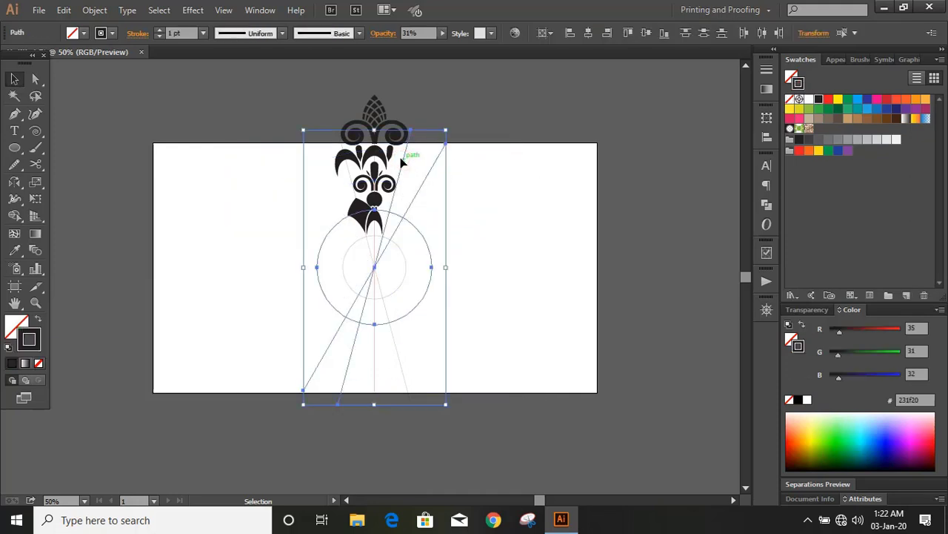
key("Delete")
left_click(349, 176)
key("Delete")
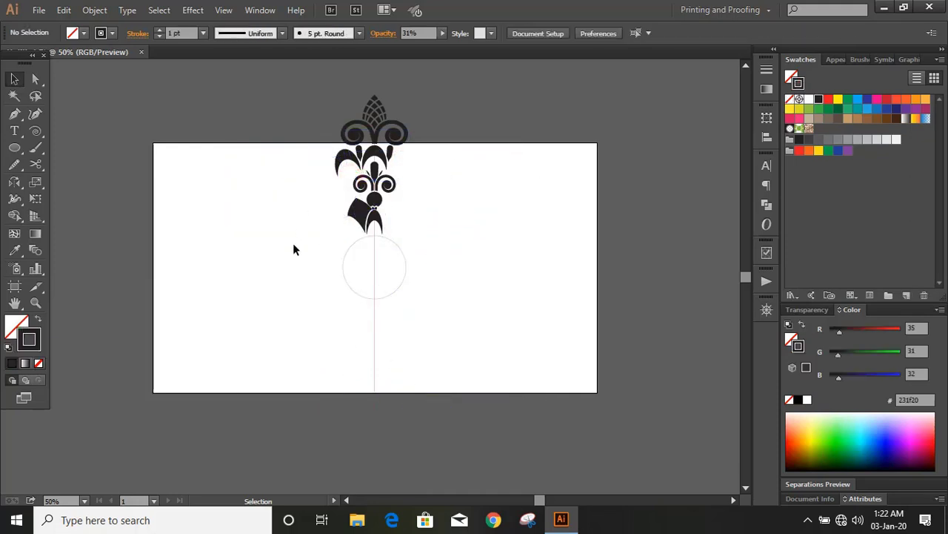
left_click(373, 326)
key("Delete")
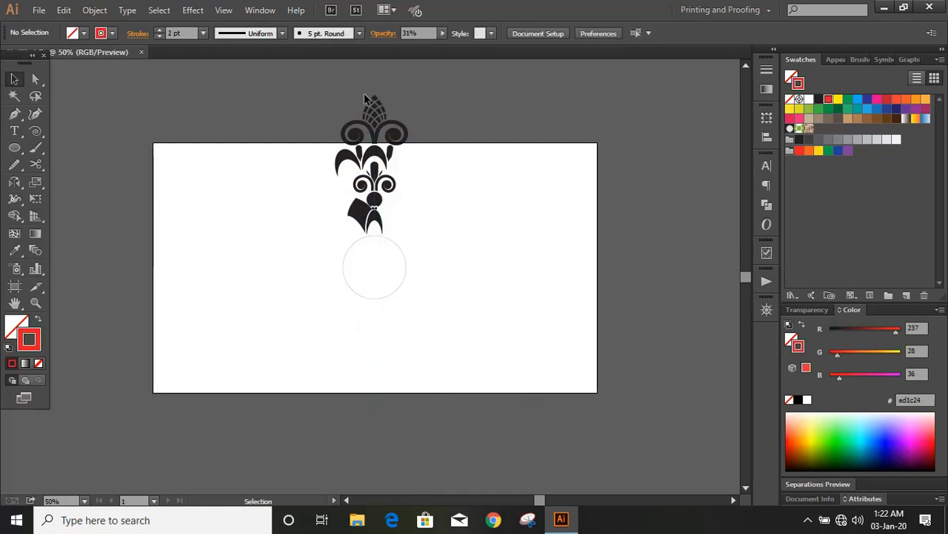
Group all the black motif pieces above the central circle
left_click_drag(309, 91, 427, 232)
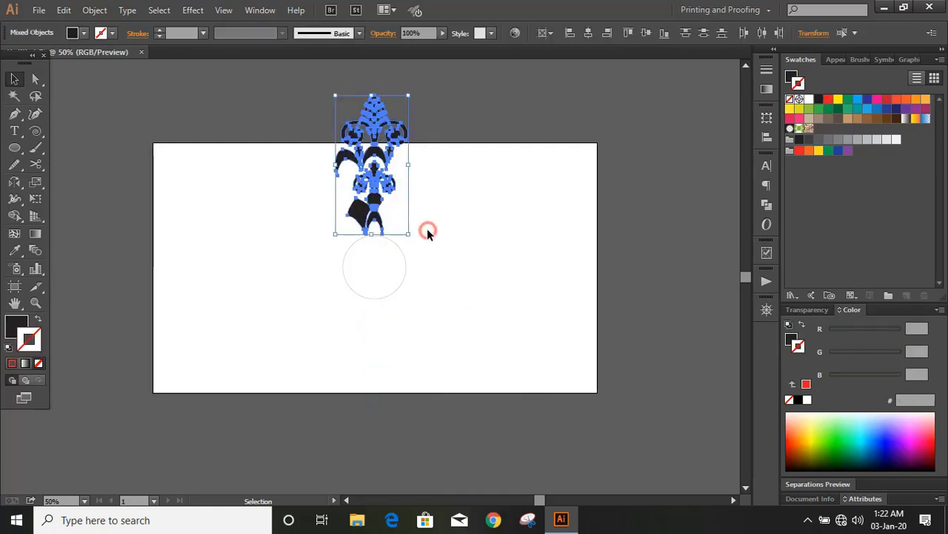
left_click(94, 9)
left_click(103, 60)
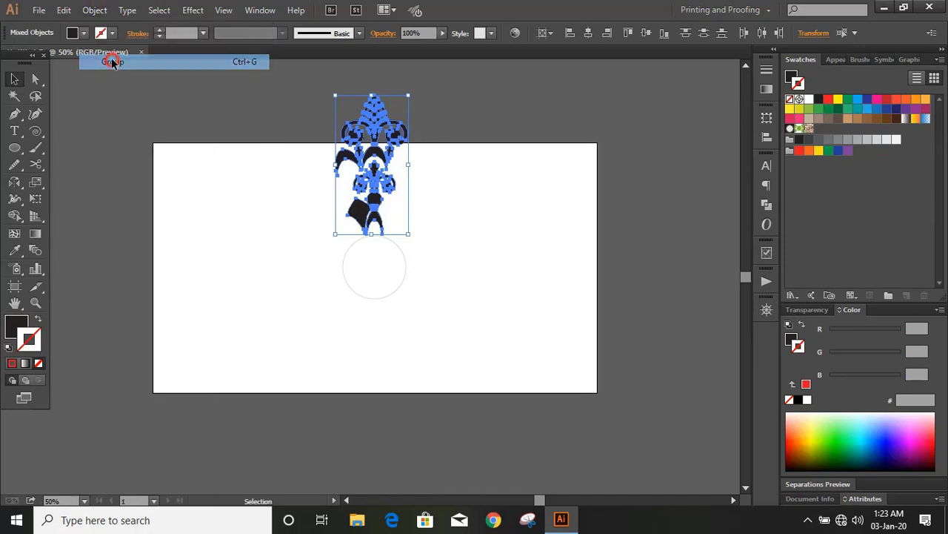
Make a copy of the grouped motif rotated 30° about the centre of the guide circle
left_click_drag(14, 182, 59, 184)
left_click_drag(375, 164, 377, 268)
left_click(376, 269, "alt")
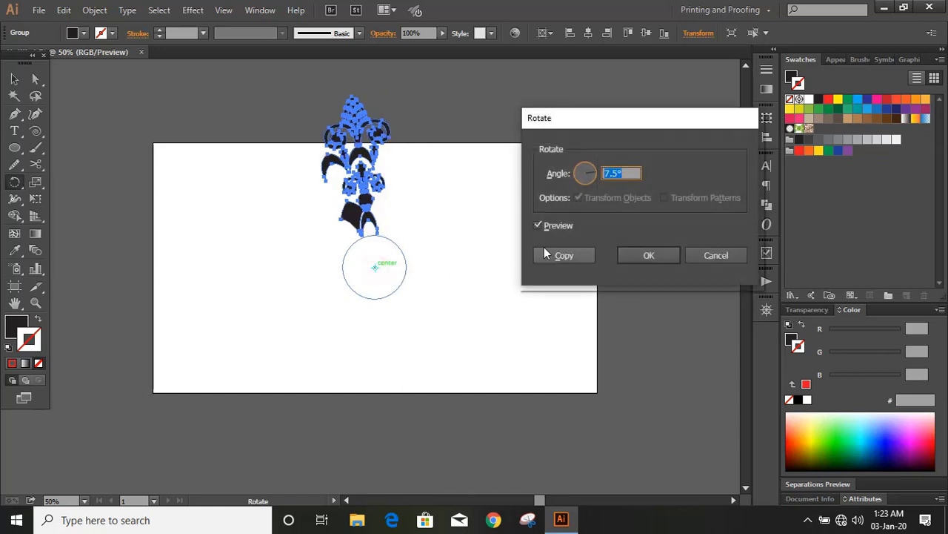
type("30")
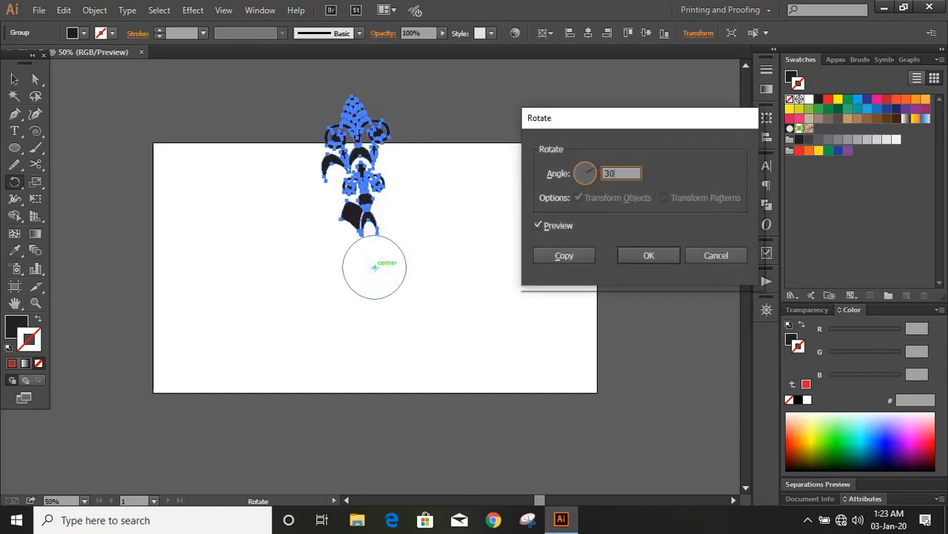
left_click(564, 256)
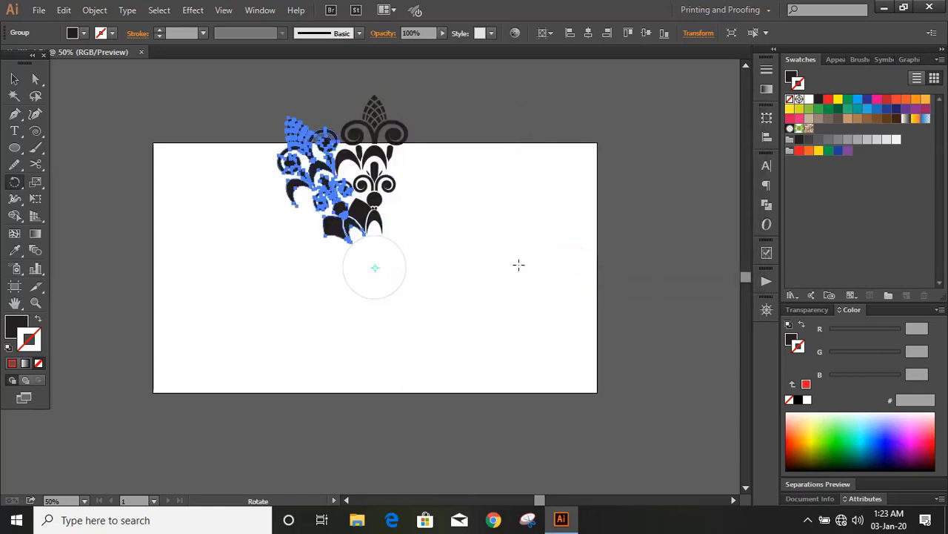
Repeat the rotated copy around the guide circle until the motifs form a complete mandala
key("ctrl+d")
key("ctrl+d")
key("ctrl+d")
key("ctrl+d")
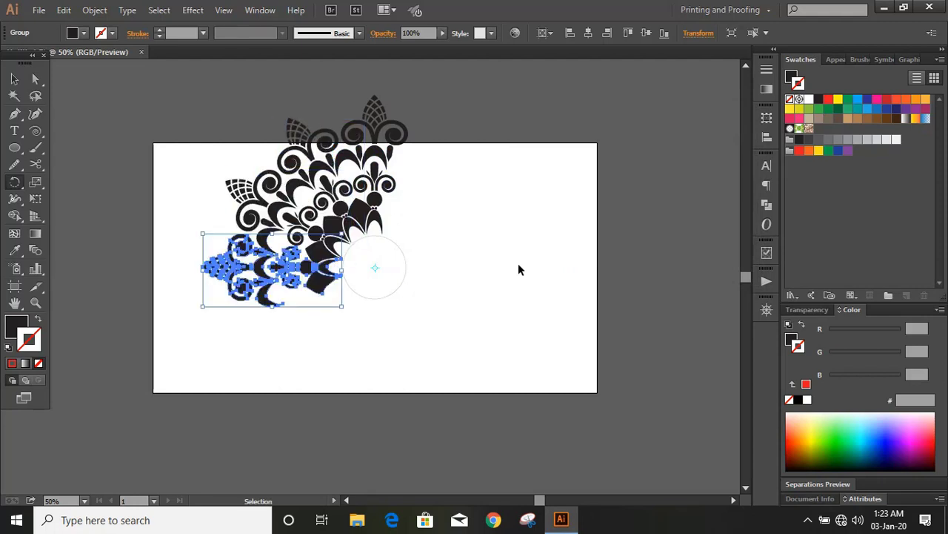
key("ctrl+d")
key("ctrl+d")
key("ctrl+d")
key("ctrl+d")
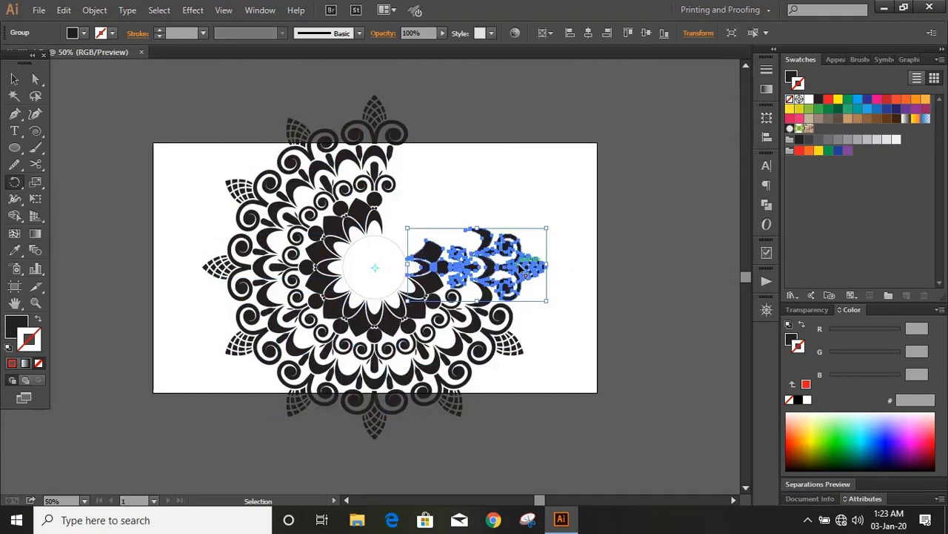
key("ctrl+d")
left_click(14, 78)
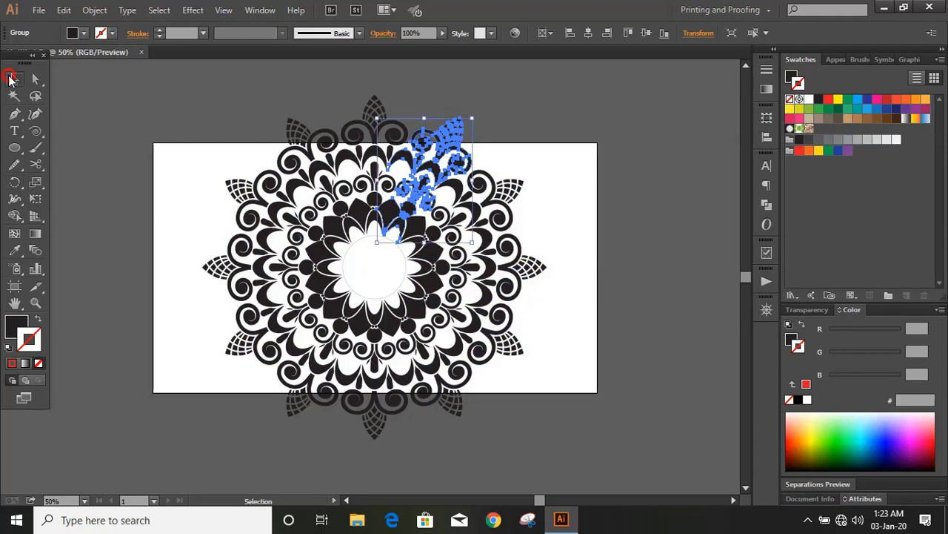
left_click(138, 221)
Draw a rectangle covering the entire artboard
key("ctrl+equal")
left_click_drag(14, 148, 56, 146)
mouse_move(81, 97)
left_mouse_down()
mouse_move(239, 264)
mouse_move(652, 434)
mouse_move(675, 431)
left_mouse_up()
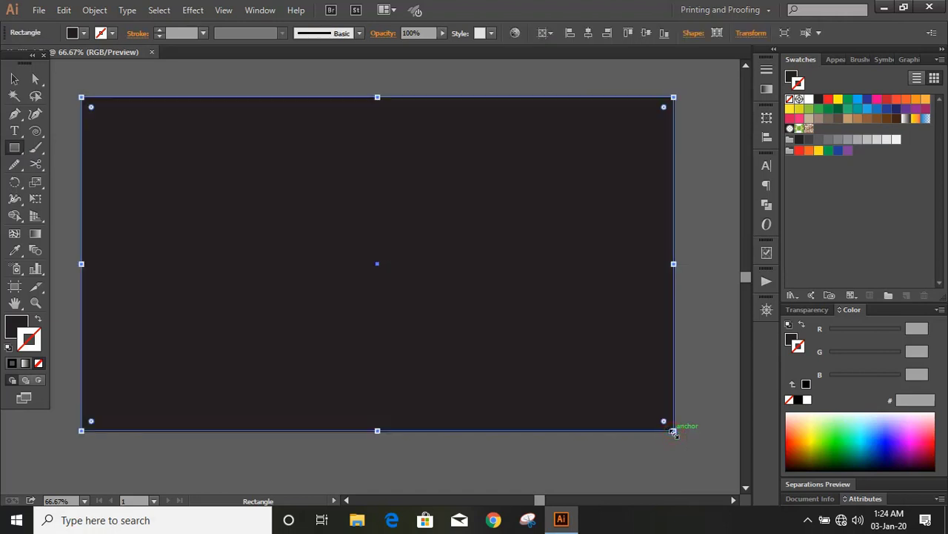
Give the artboard-sized rectangle a pure black (000000) fill and no stroke
left_click(802, 400)
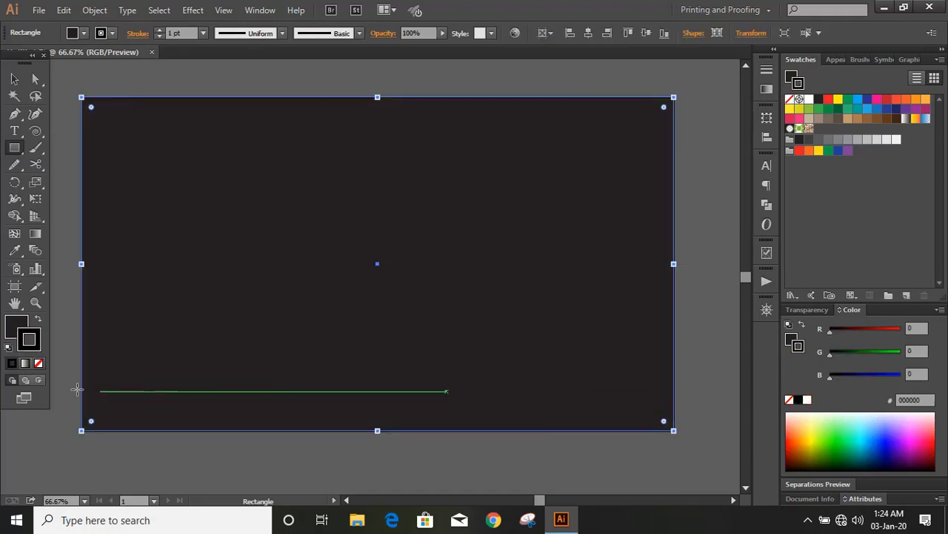
left_click(38, 362)
left_click(18, 326)
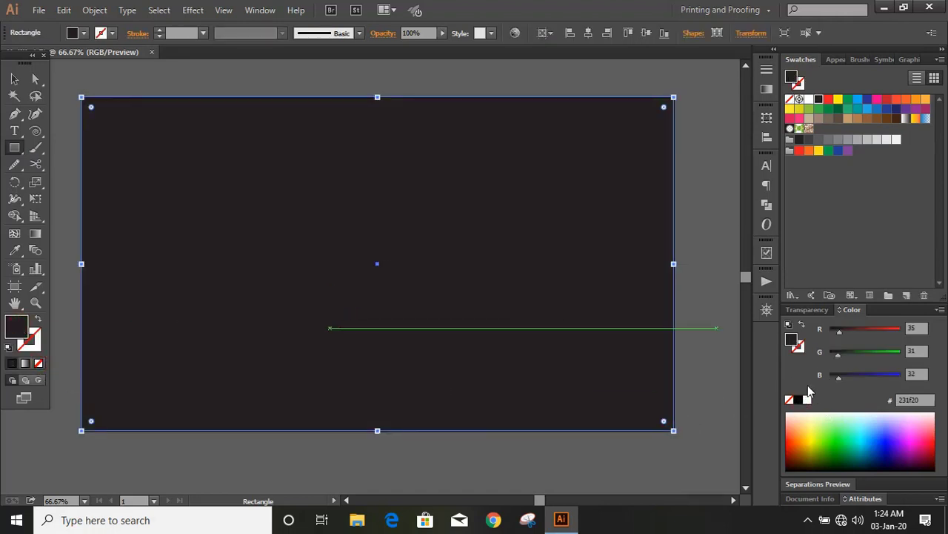
left_click(802, 400)
left_click(14, 78)
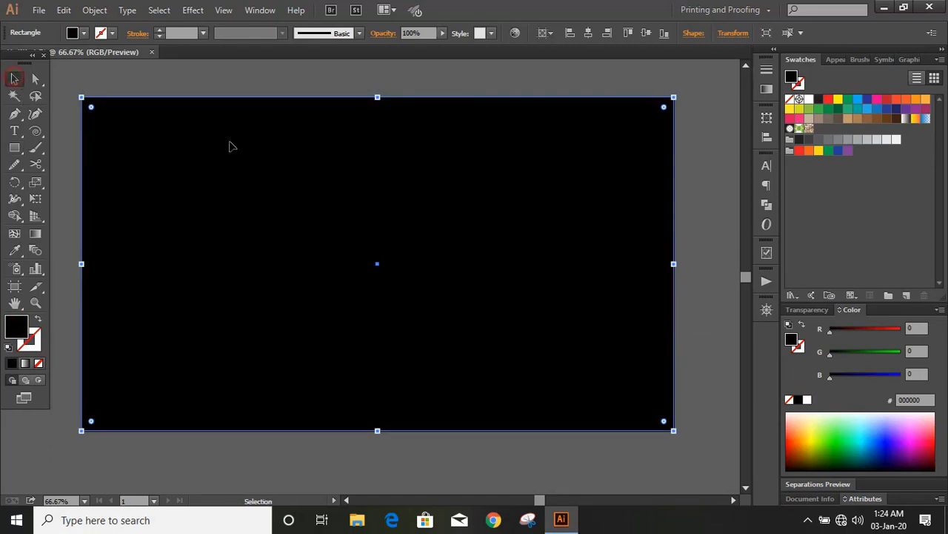
Send the black background rectangle behind the mandala and lock it
right_click(230, 143)
mouse_move(356, 340)
left_click(463, 383)
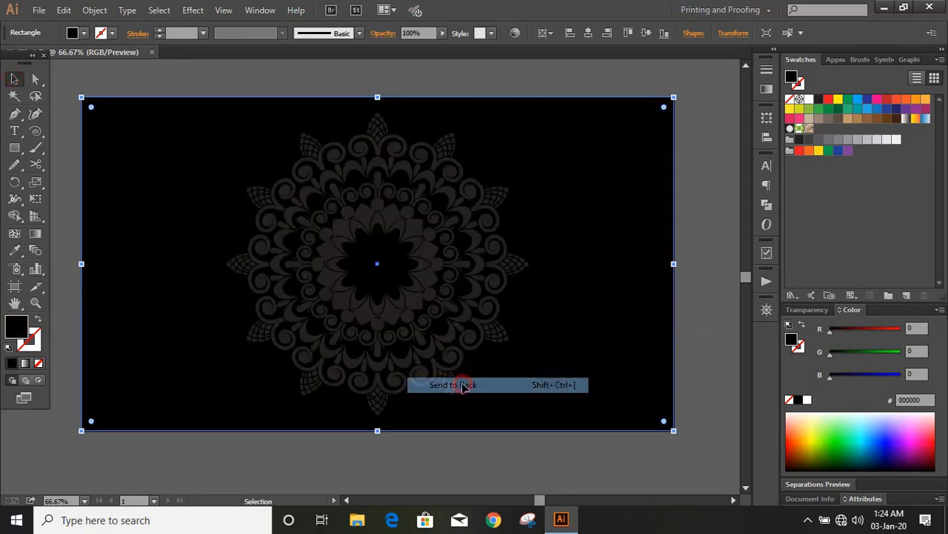
left_click(689, 192)
left_click(615, 161)
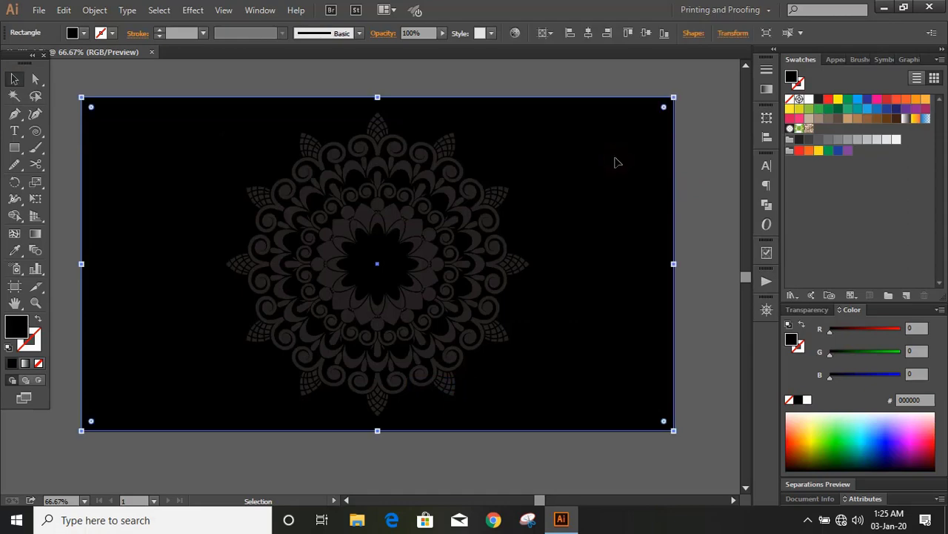
left_click(94, 10)
mouse_move(218, 94)
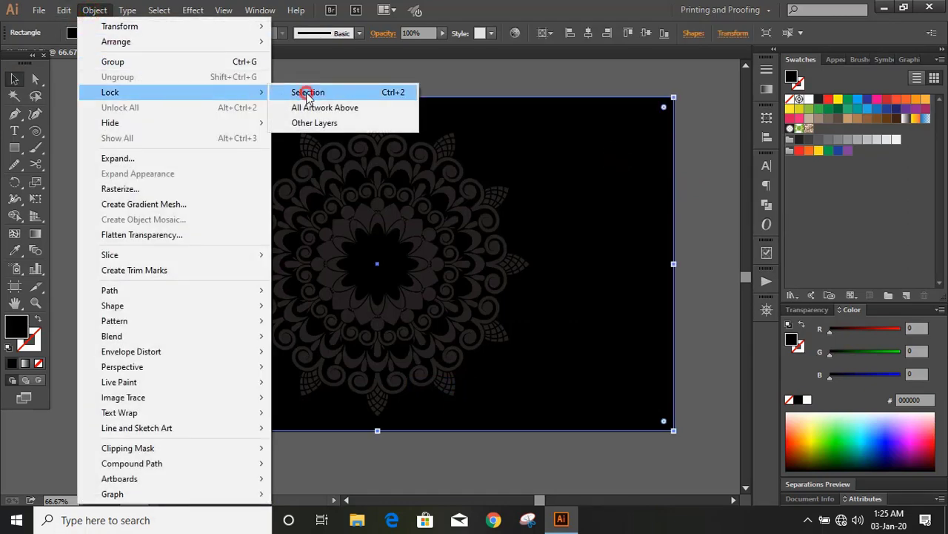
left_click(306, 91)
Fill all the mandala pieces with white
left_click_drag(196, 109, 557, 423)
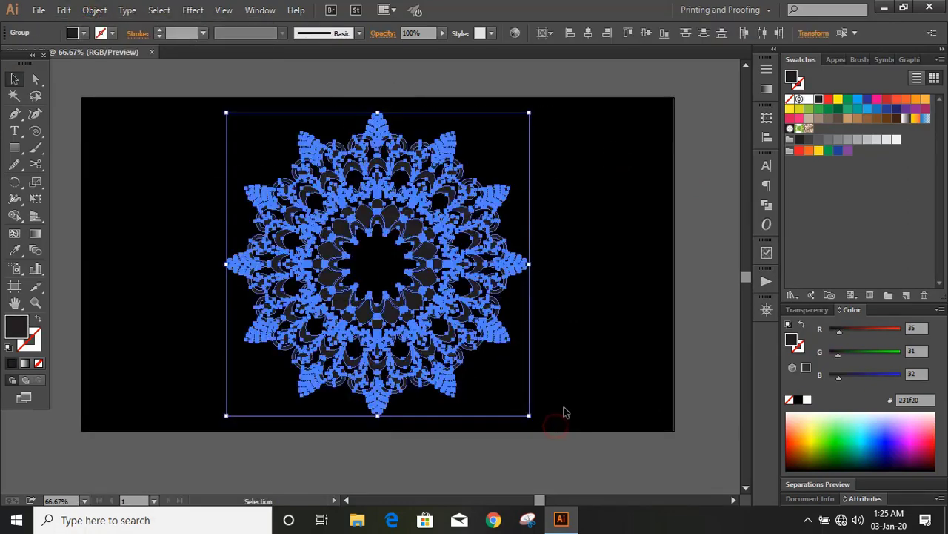
left_click(812, 102)
left_click(658, 165)
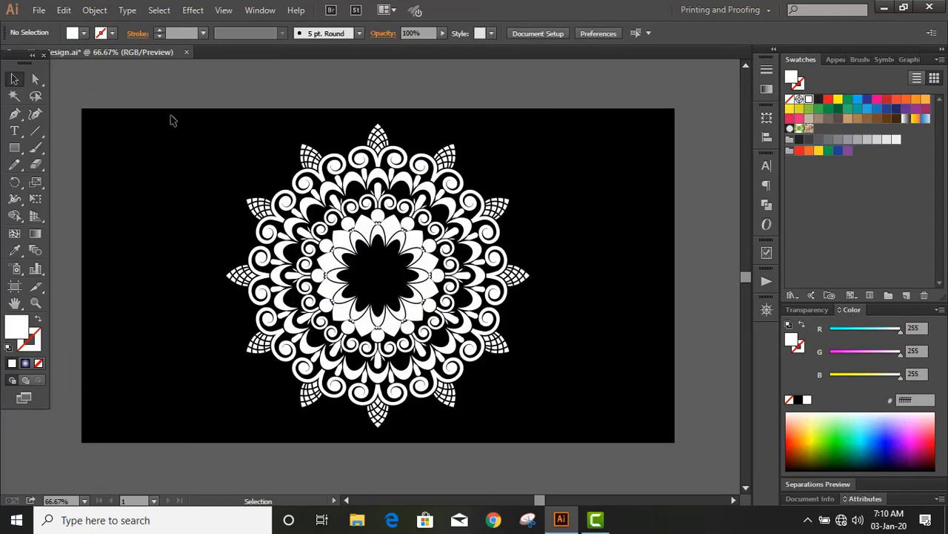
Apply a radial white-to-dark-blue gradient fill to all the mandala pieces
left_click_drag(176, 102, 562, 440)
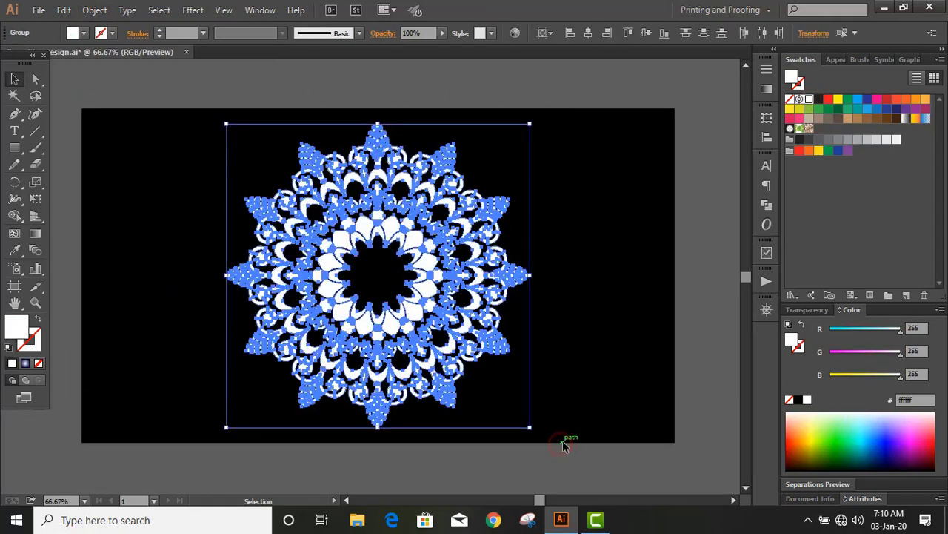
left_click(767, 90)
left_click(672, 197)
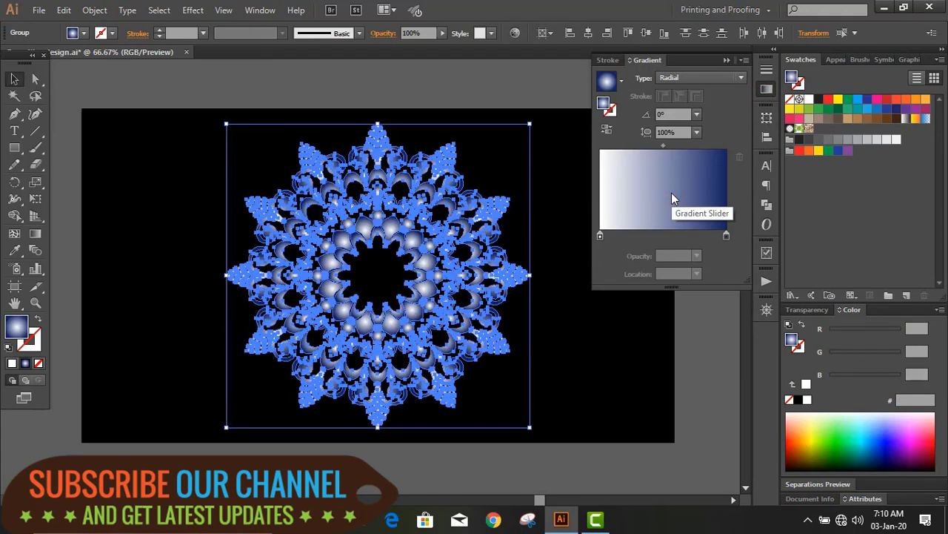
left_click(519, 90)
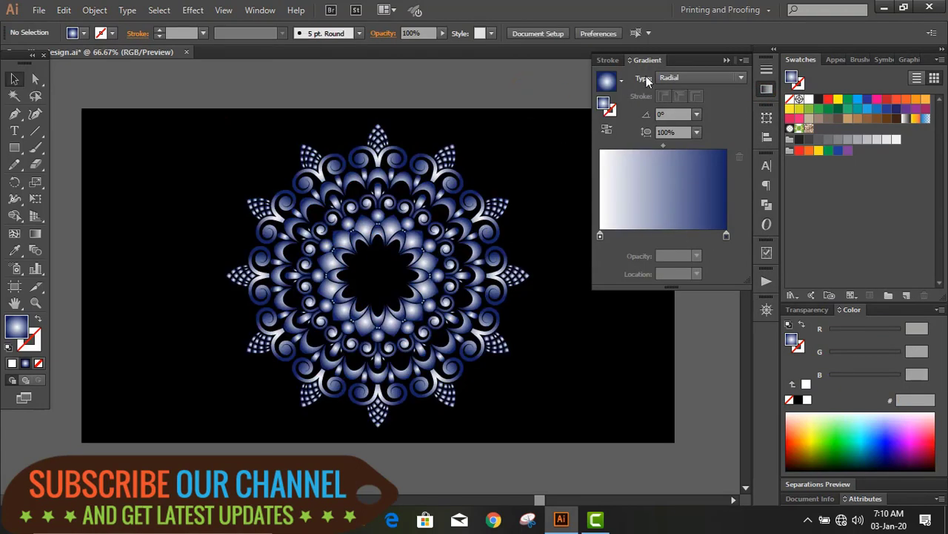
left_click(727, 59)
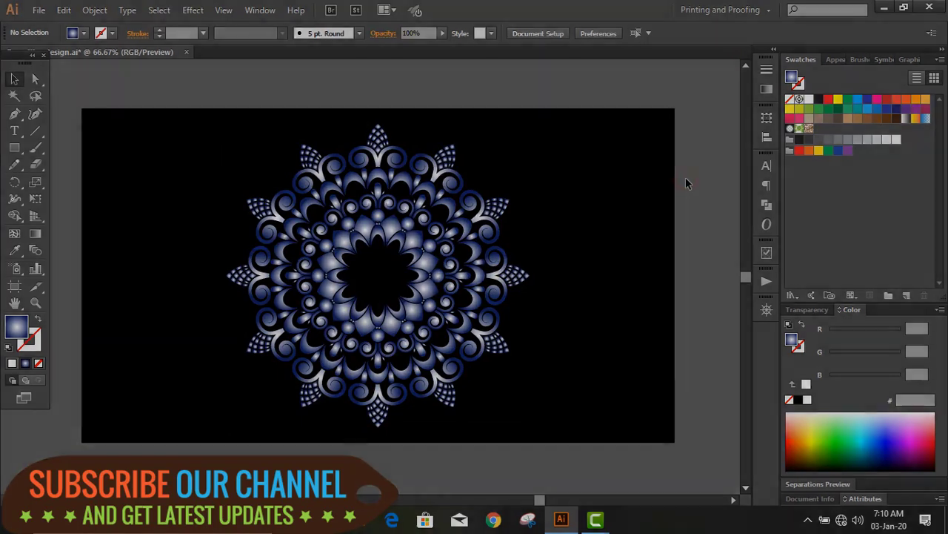